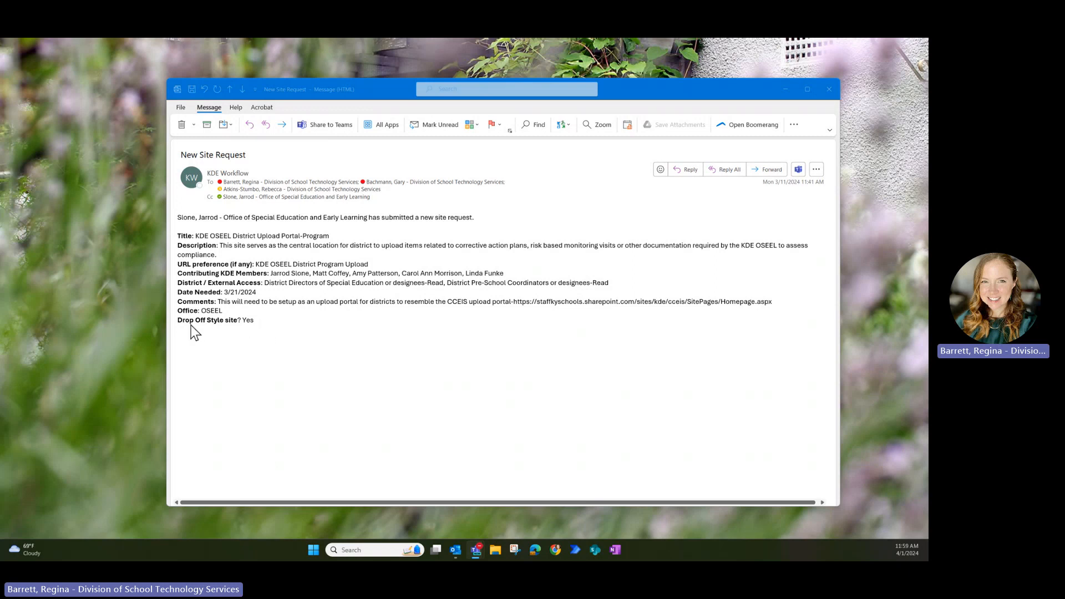
- Review the request's Office and Drop Off Style fields, then minimize the New Site Request message
drag(177, 311, 209, 314)
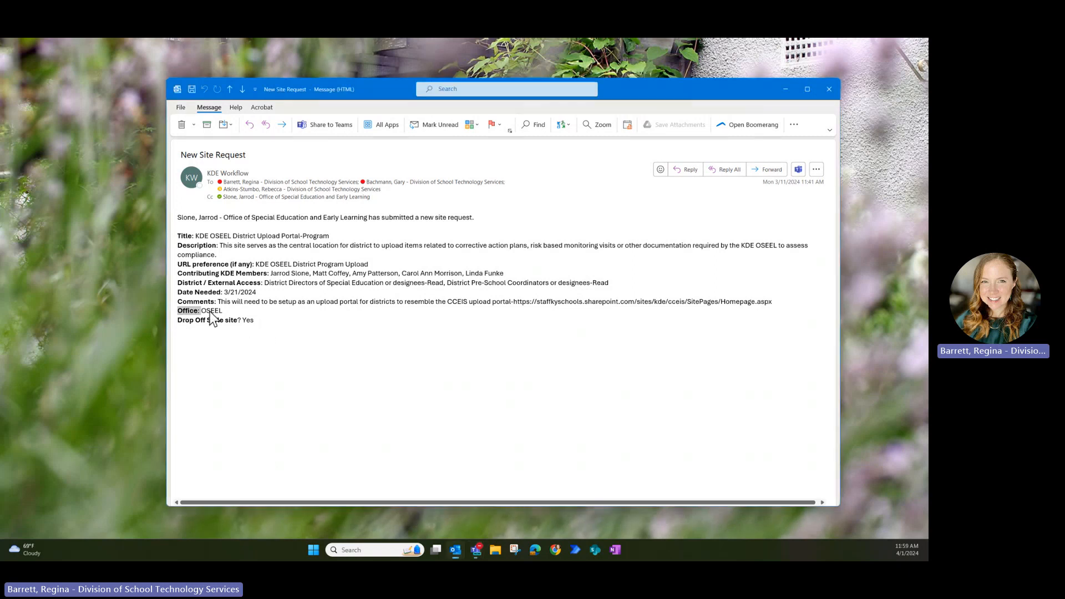
click(191, 318)
drag(191, 320, 244, 323)
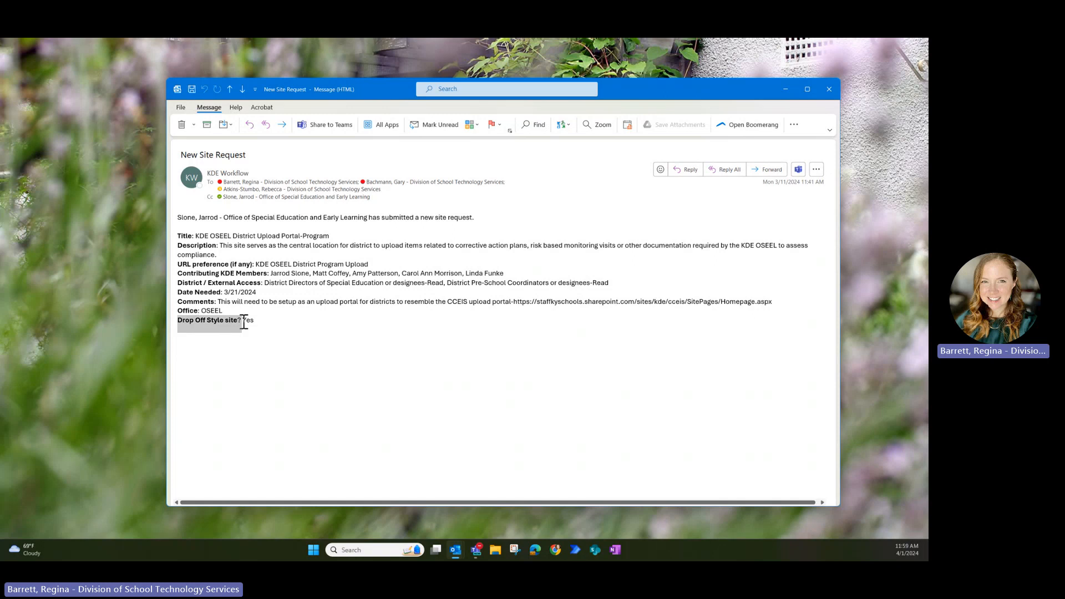
click(254, 322)
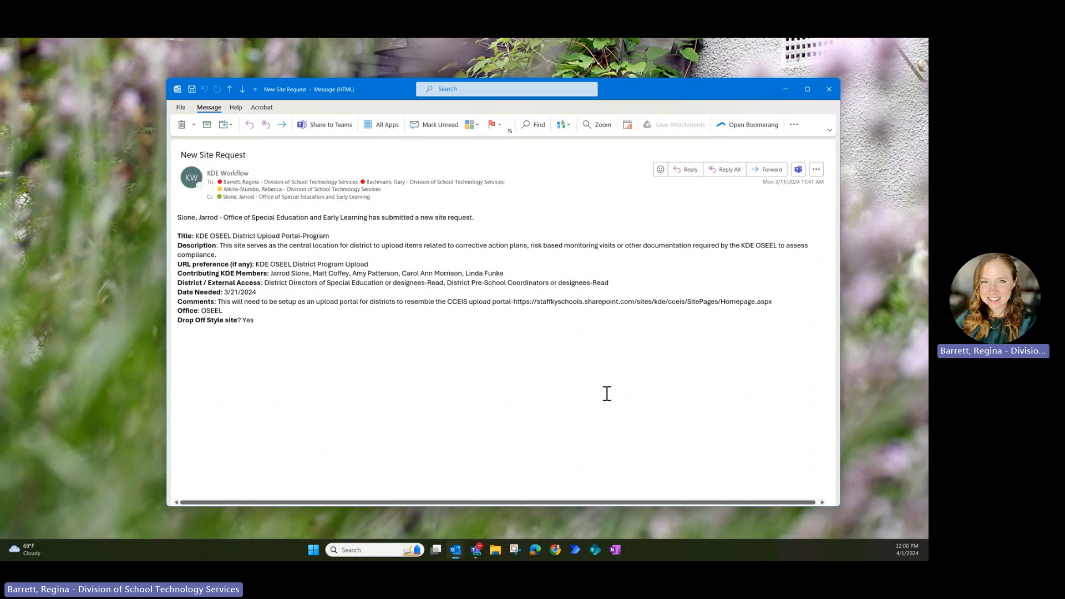
double_click(382, 89)
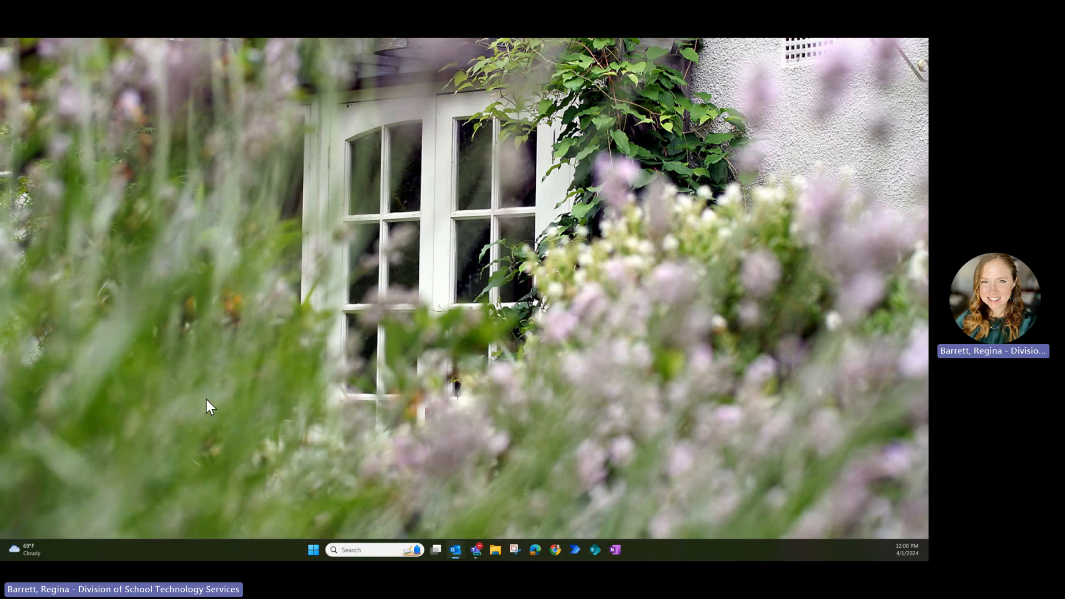
- Open a new Edge window and go to the KDE OneStop SharePoint site from its shortcut tile
click(536, 550)
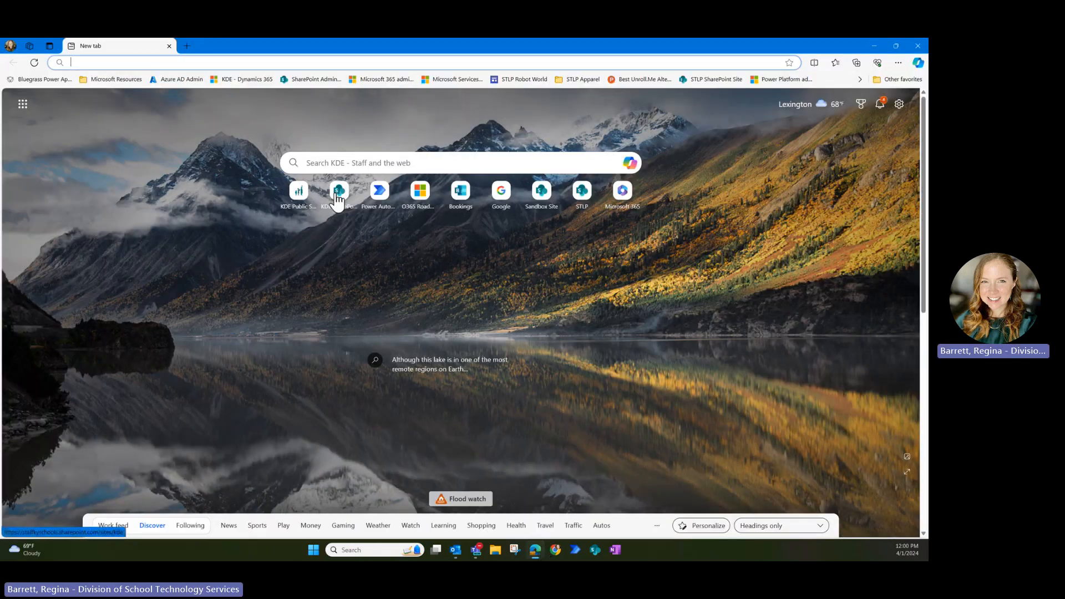
click(337, 194)
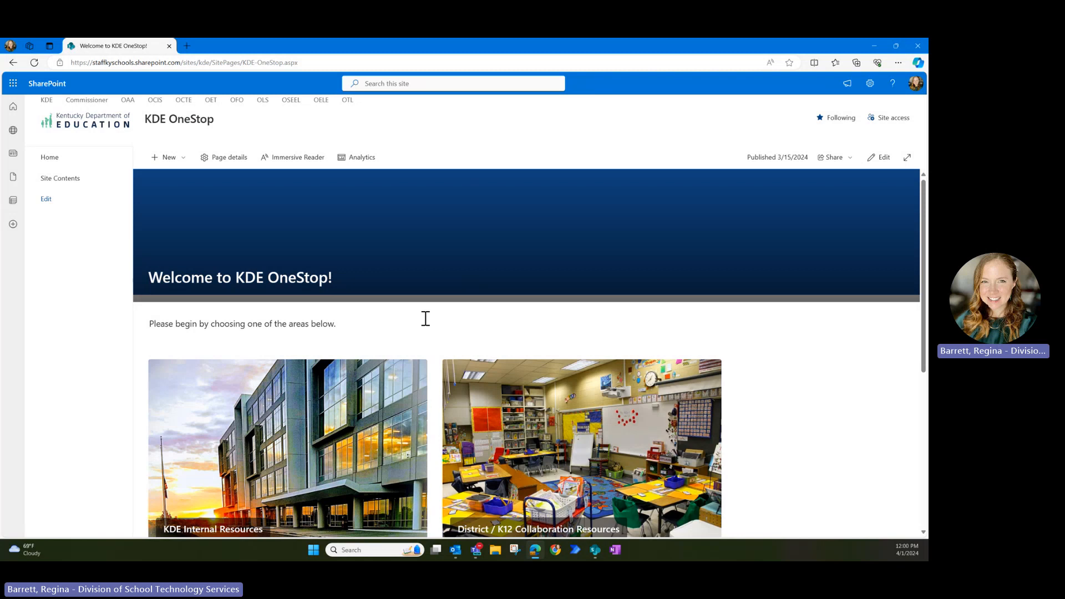
- From District / K12 Collaboration Resources, open the full Collaboration Sites list in the All Sites view
click(642, 431)
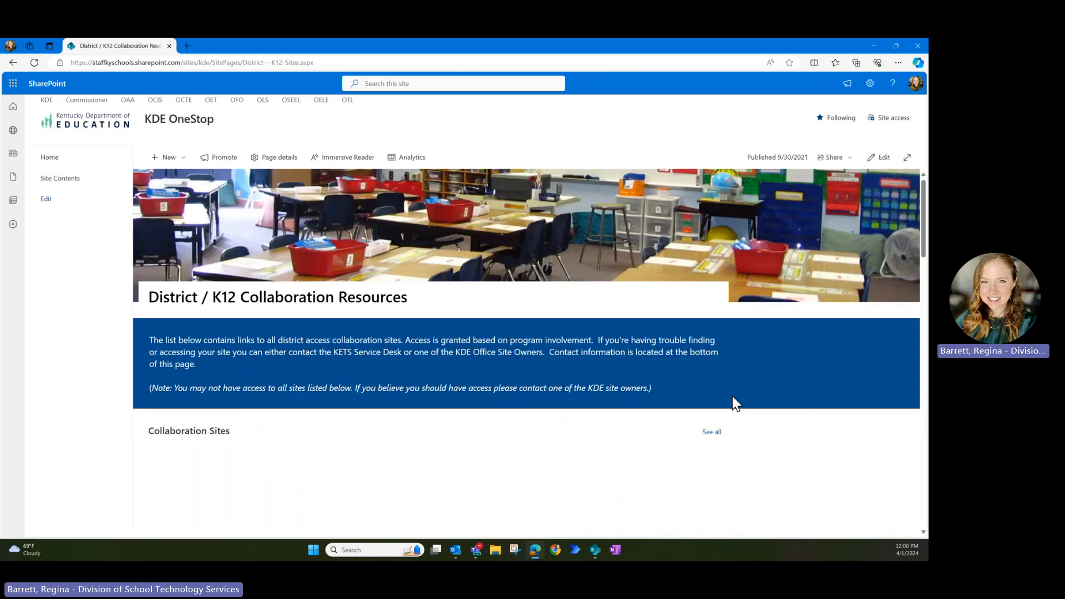
scroll(757, 410, down, 1)
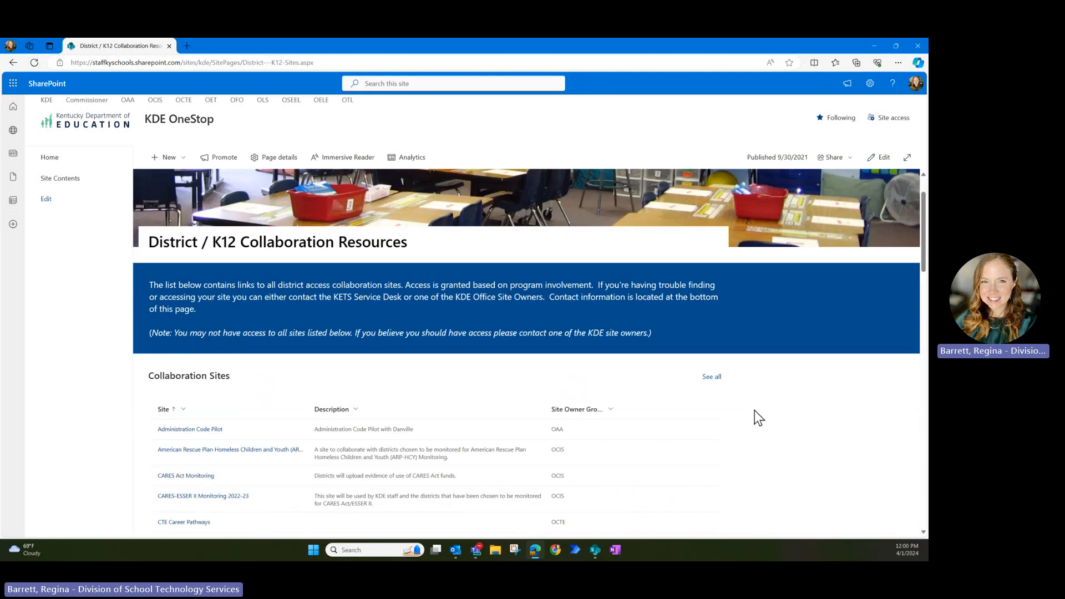
click(712, 377)
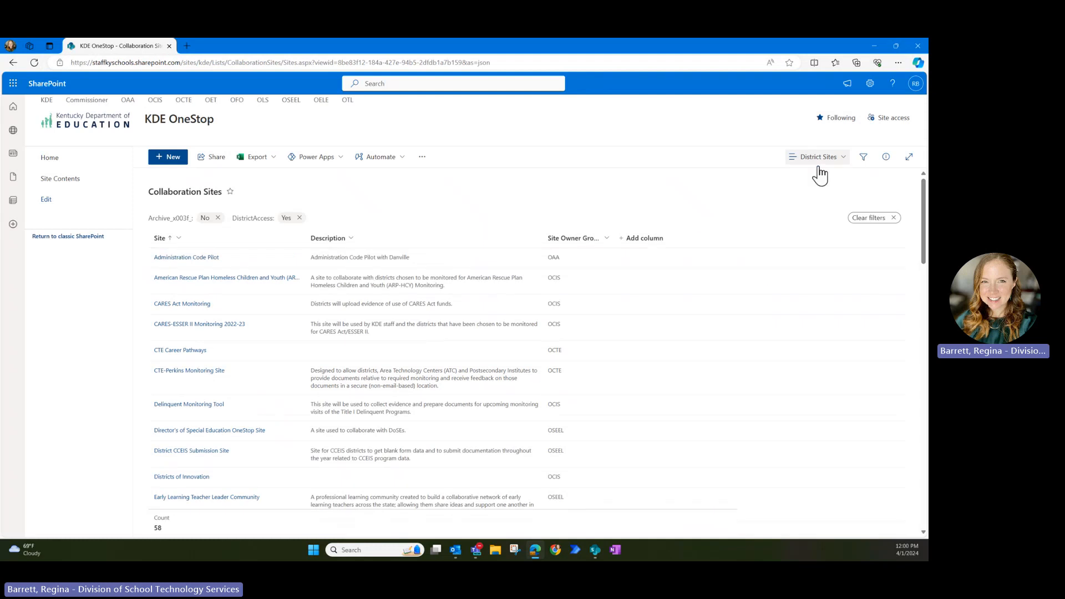
click(819, 157)
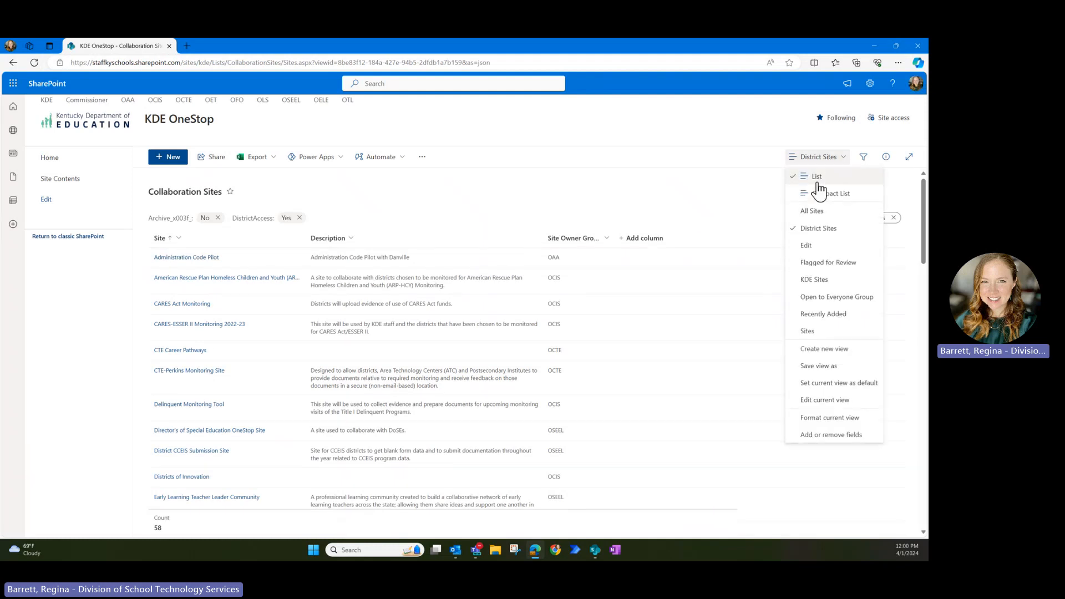
click(810, 212)
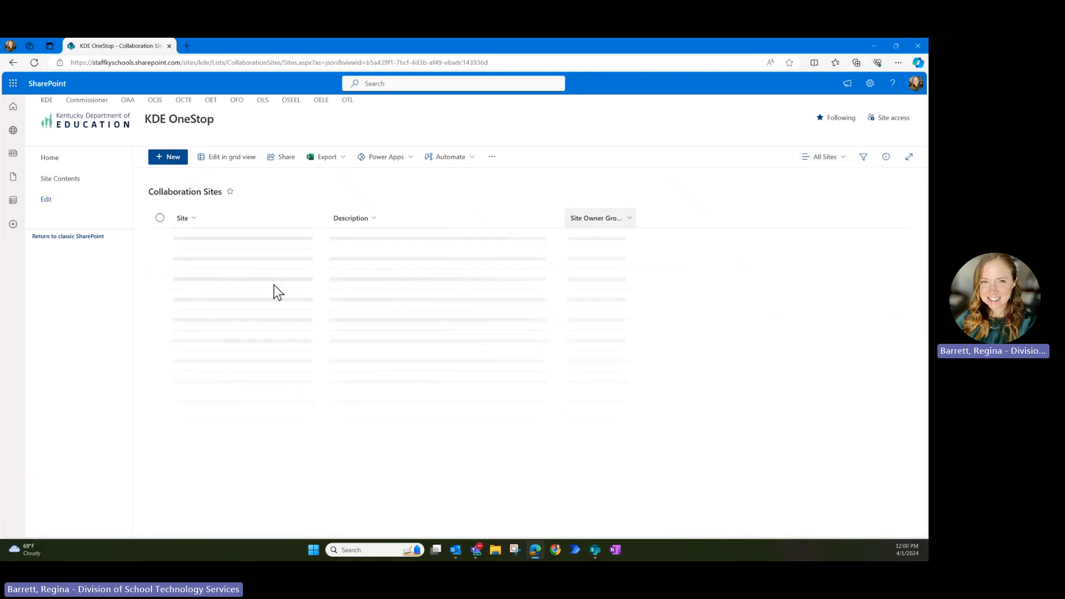
scroll(261, 344, down, 5)
scroll(331, 447, up, 5)
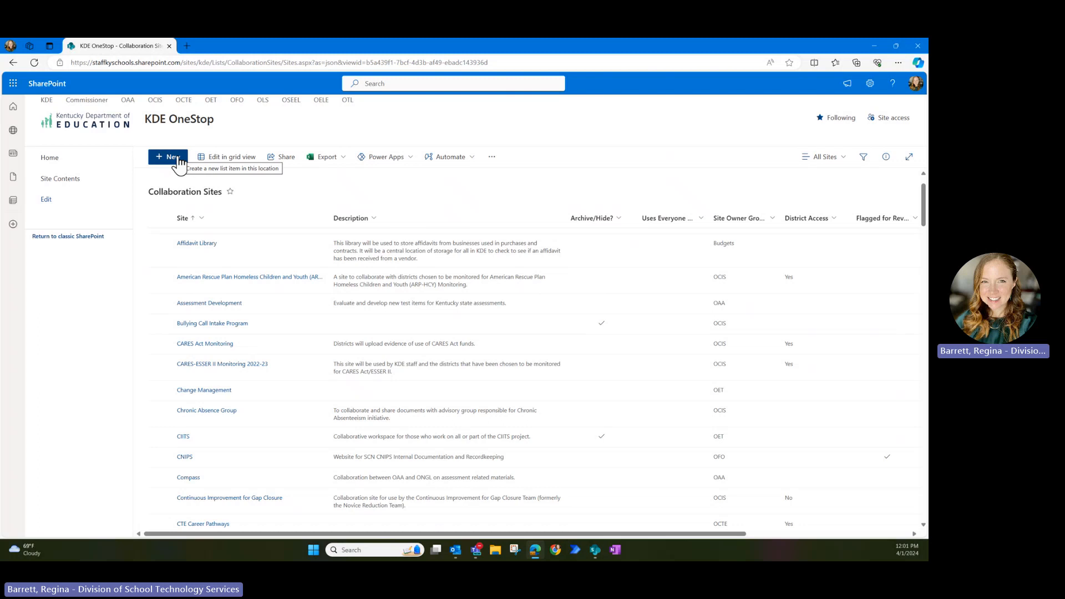
- Start a new Collaboration Sites item, discard it unsaved, and go to Site Contents
click(177, 158)
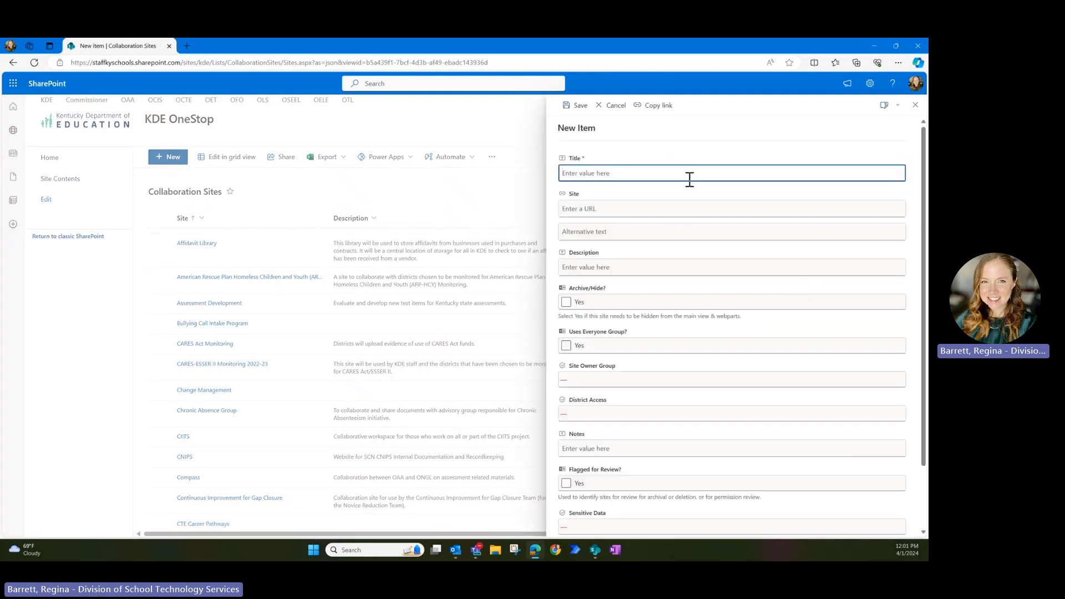
scroll(730, 395, down, 2)
click(712, 272)
scroll(712, 280, up, 2)
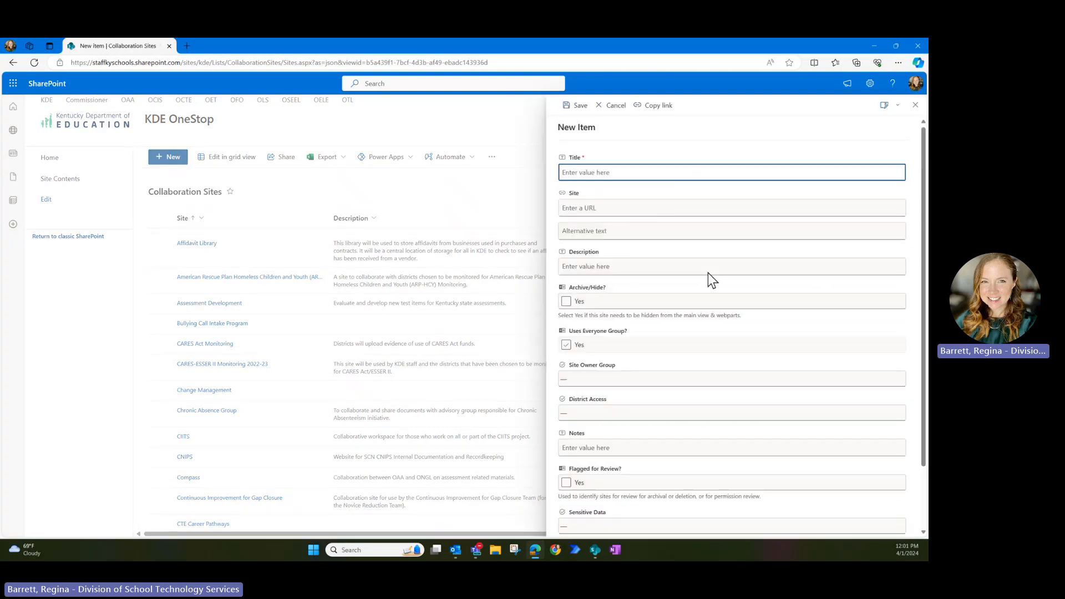
scroll(677, 447, down, 2)
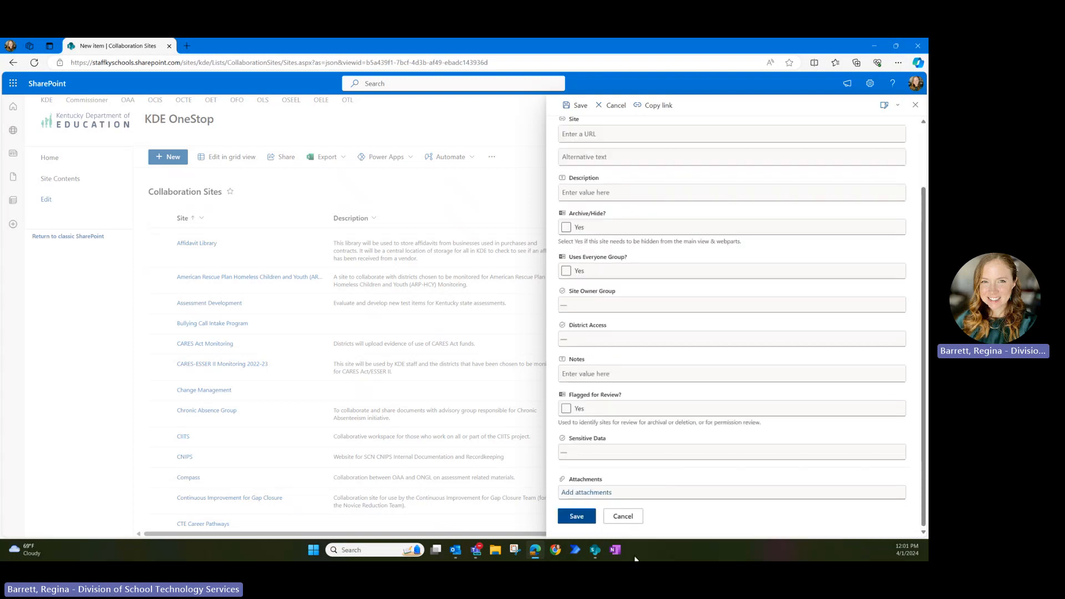
click(622, 516)
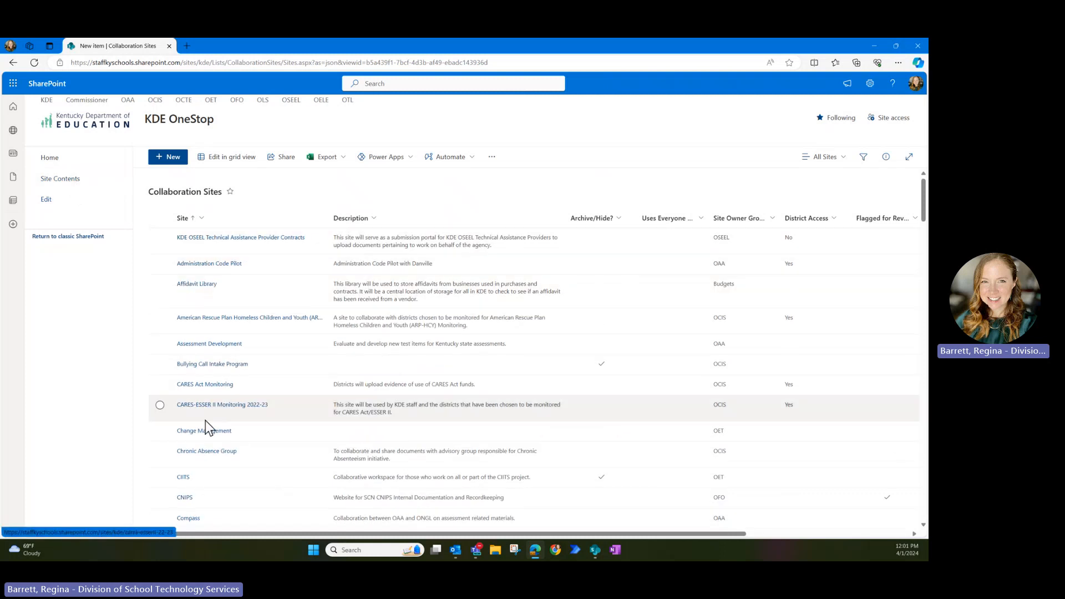
click(62, 183)
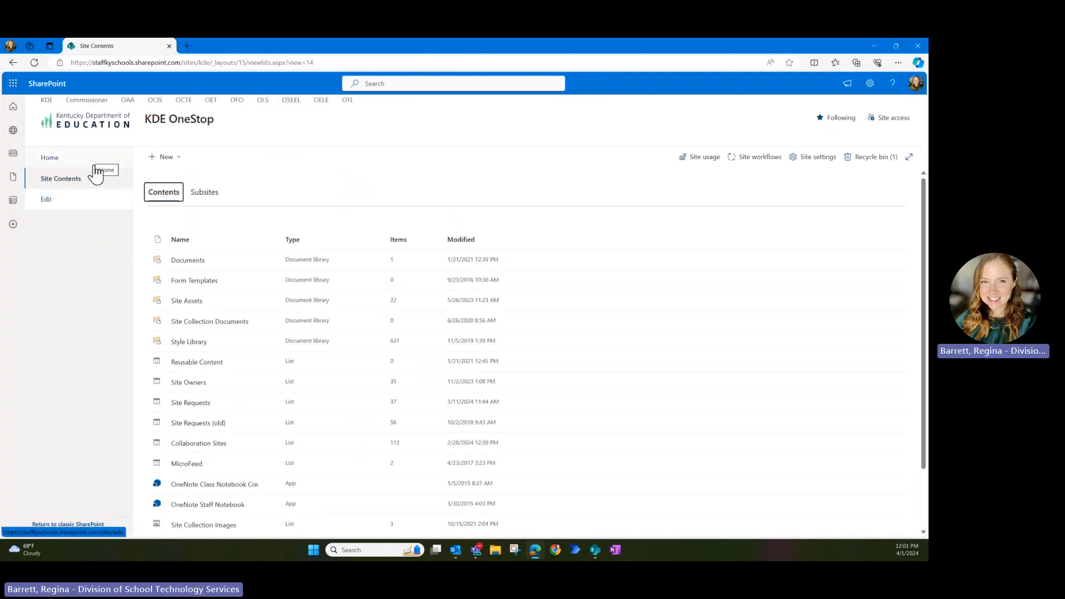
- Browse the KDE OneStop subsites list and bring up the New creation menu
click(211, 202)
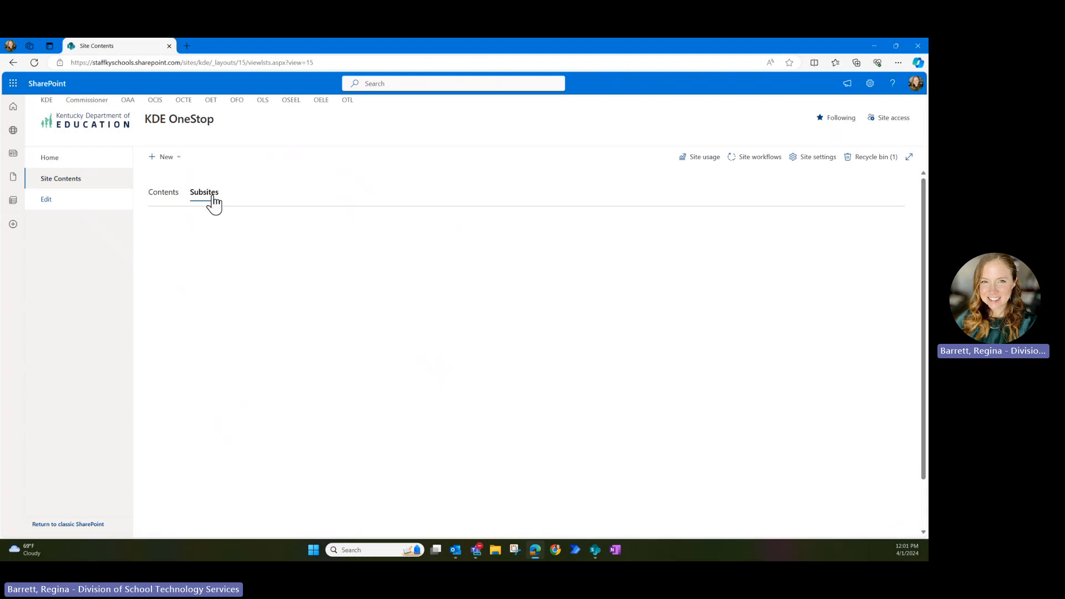
scroll(277, 394, down, 8)
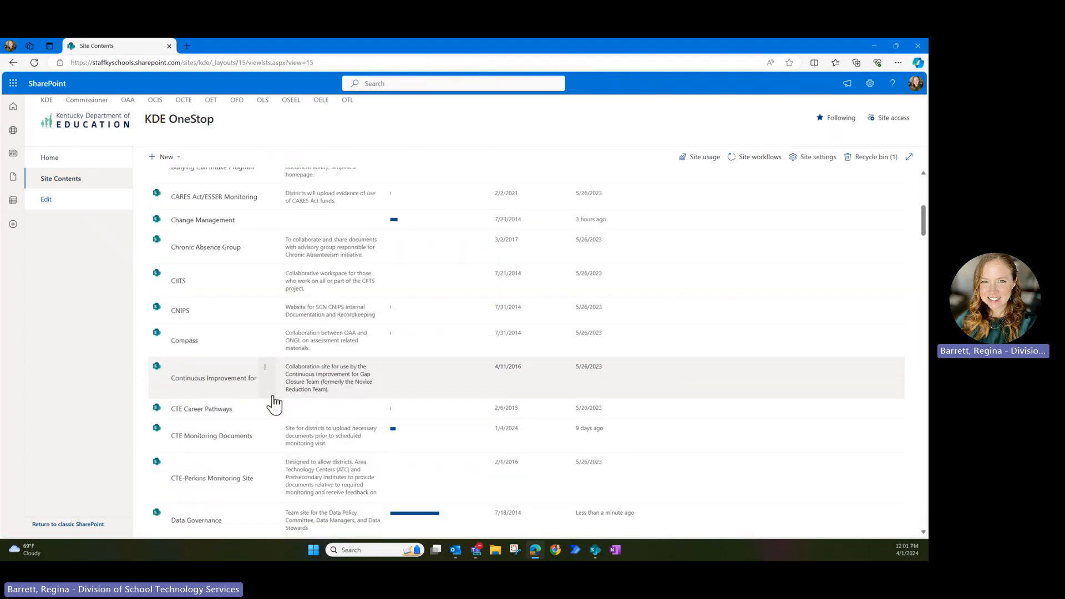
scroll(275, 405, down, 10)
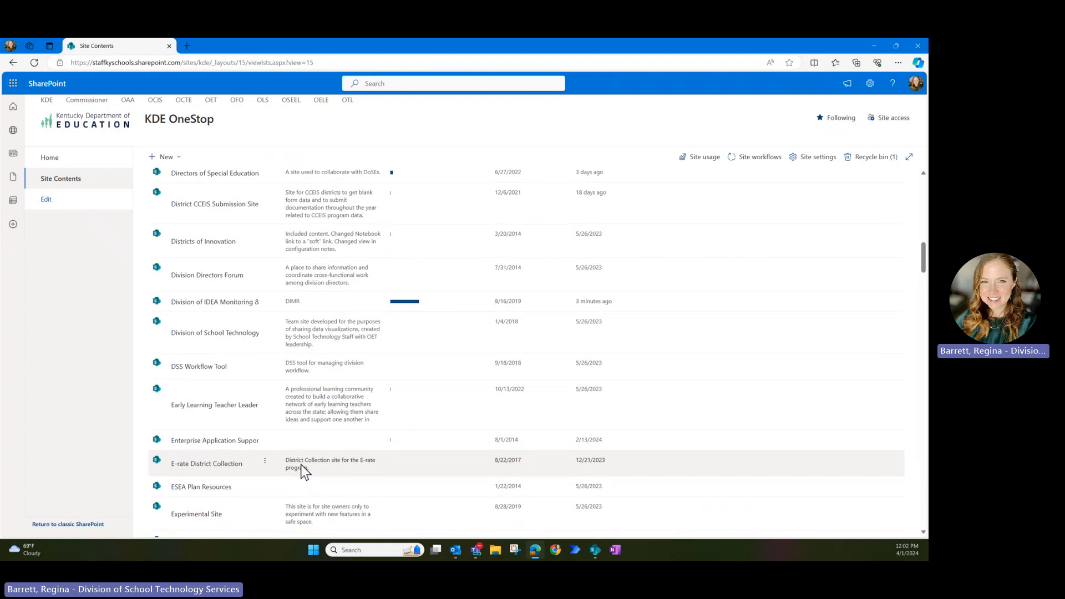
scroll(355, 465, down, 2)
scroll(434, 474, down, 3)
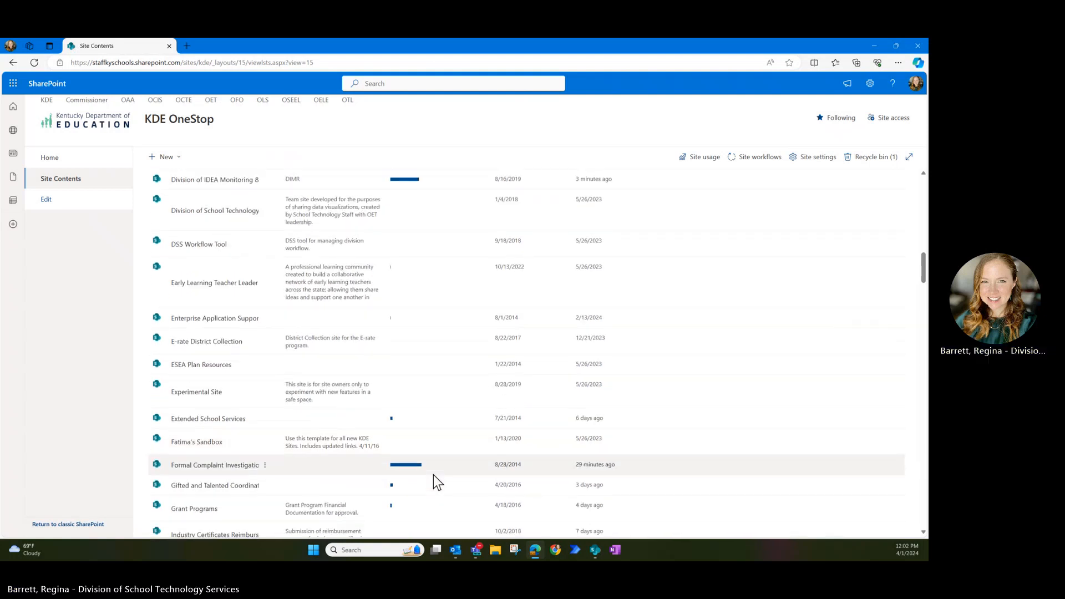
scroll(434, 477, down, 7)
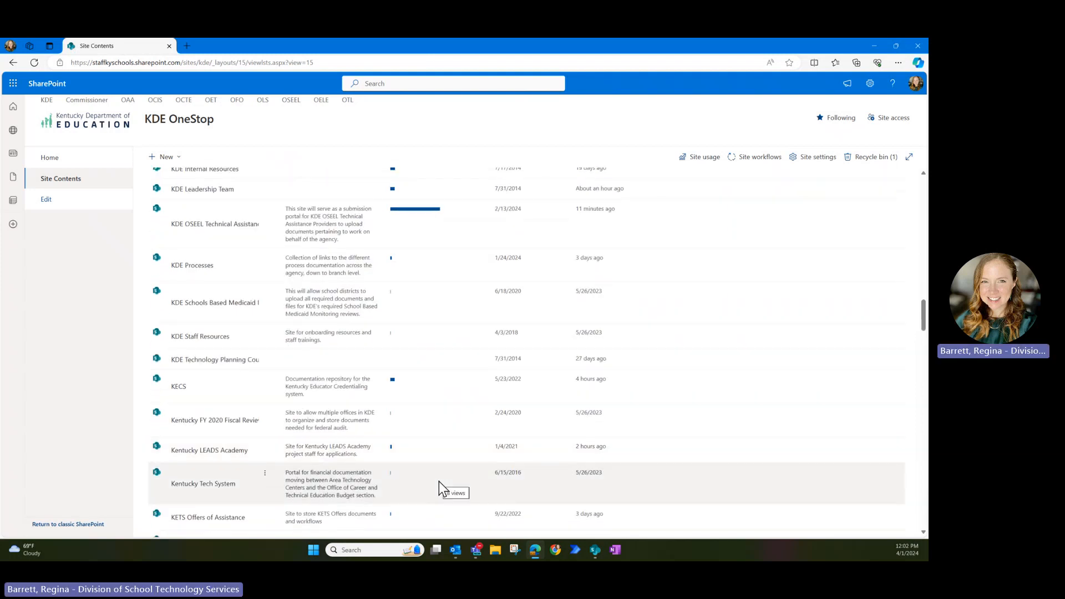
scroll(439, 481, down, 2)
scroll(438, 482, down, 6)
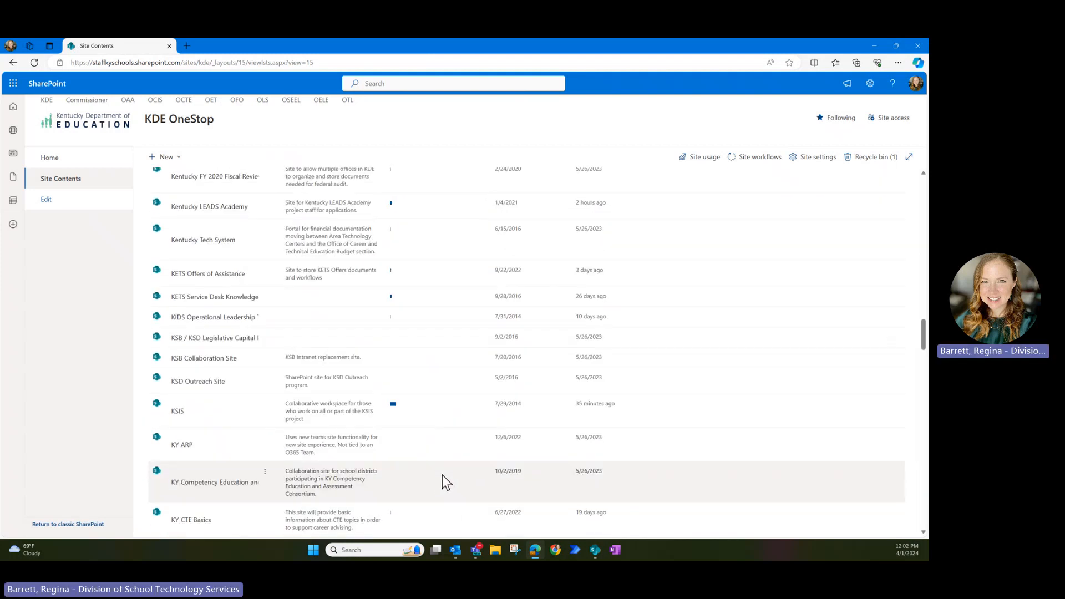
scroll(444, 471, down, 3)
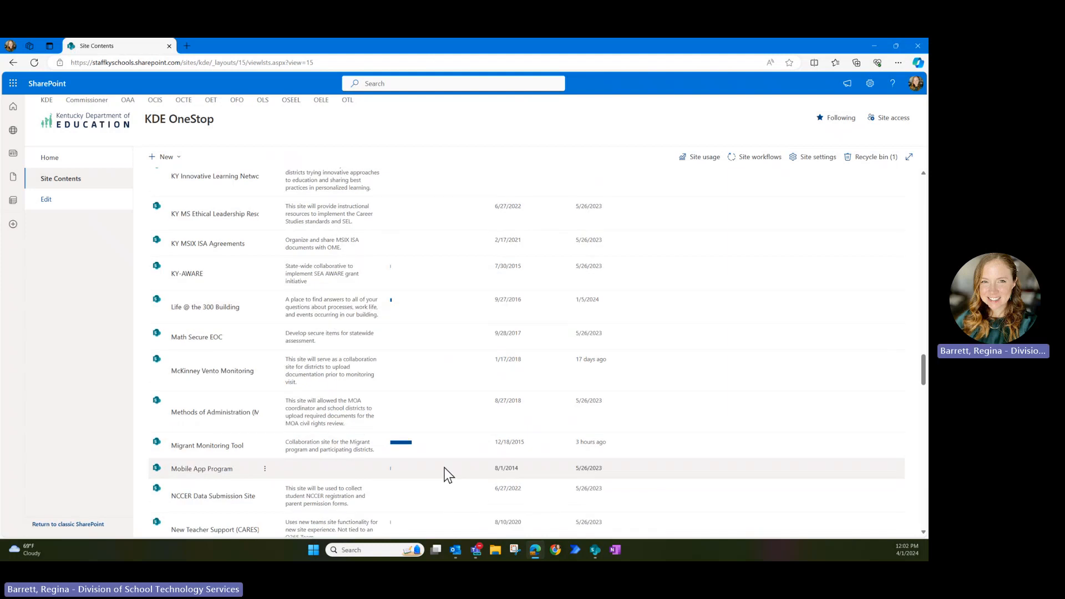
scroll(435, 461, up, 20)
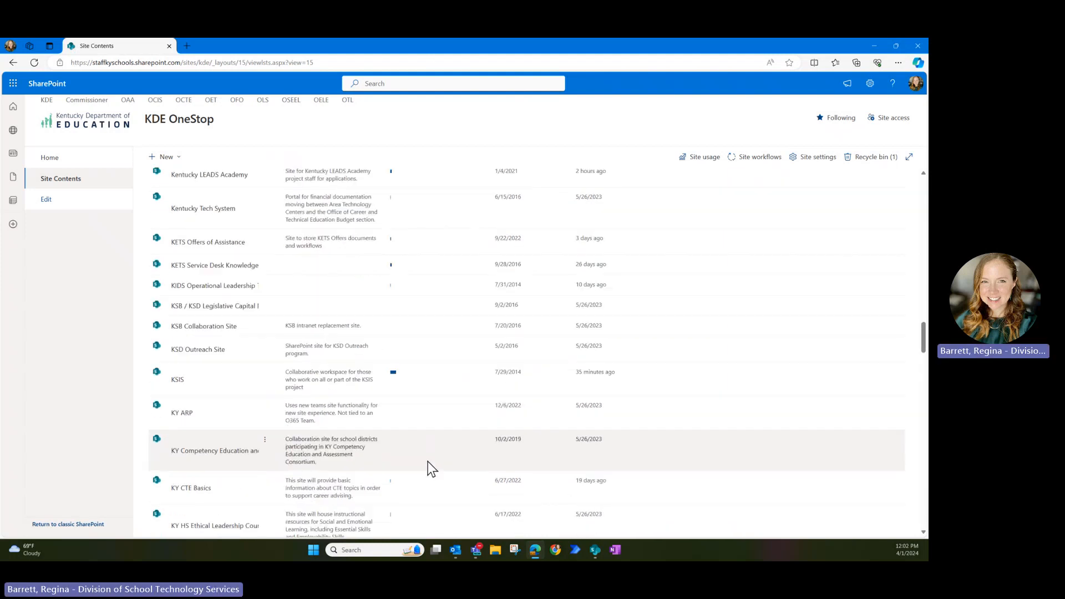
scroll(418, 457, up, 6)
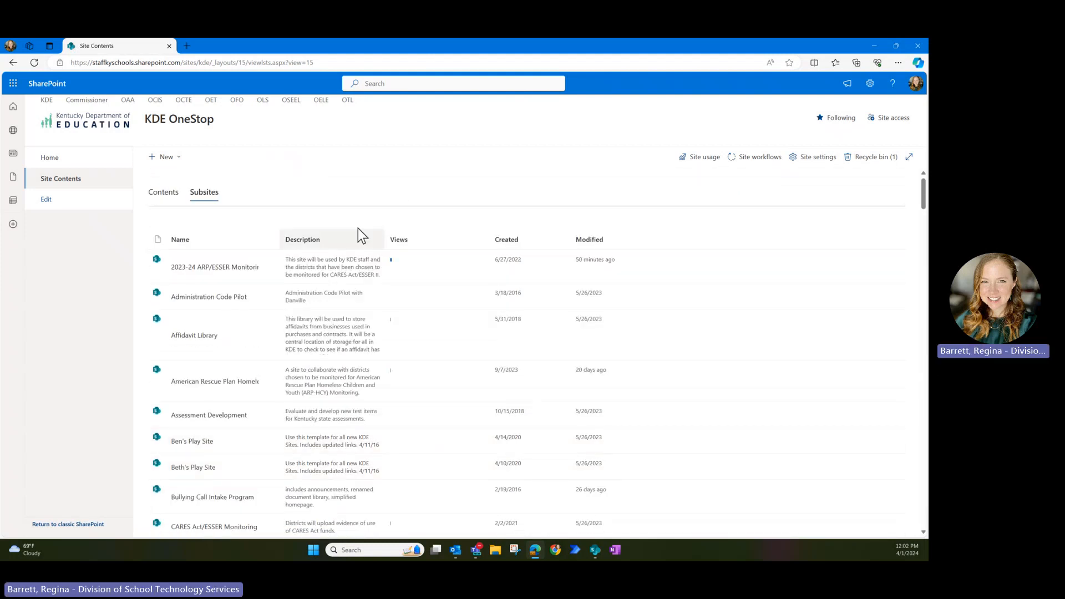
click(169, 157)
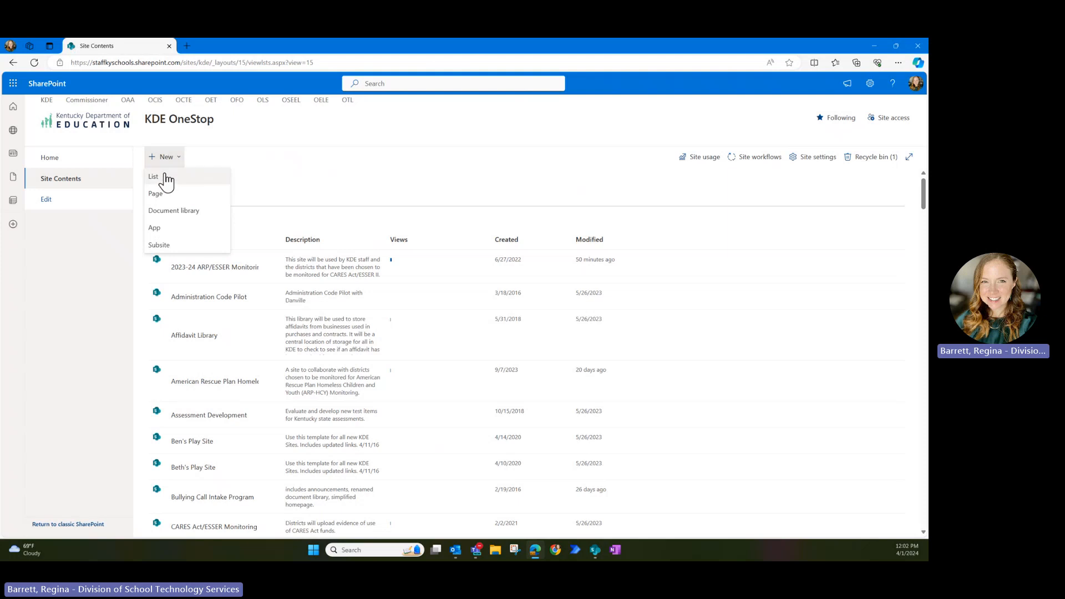
- Start a new subsite titled 'KDE OSEEL District Upload Portal-Program' with the request's pasted description
click(166, 245)
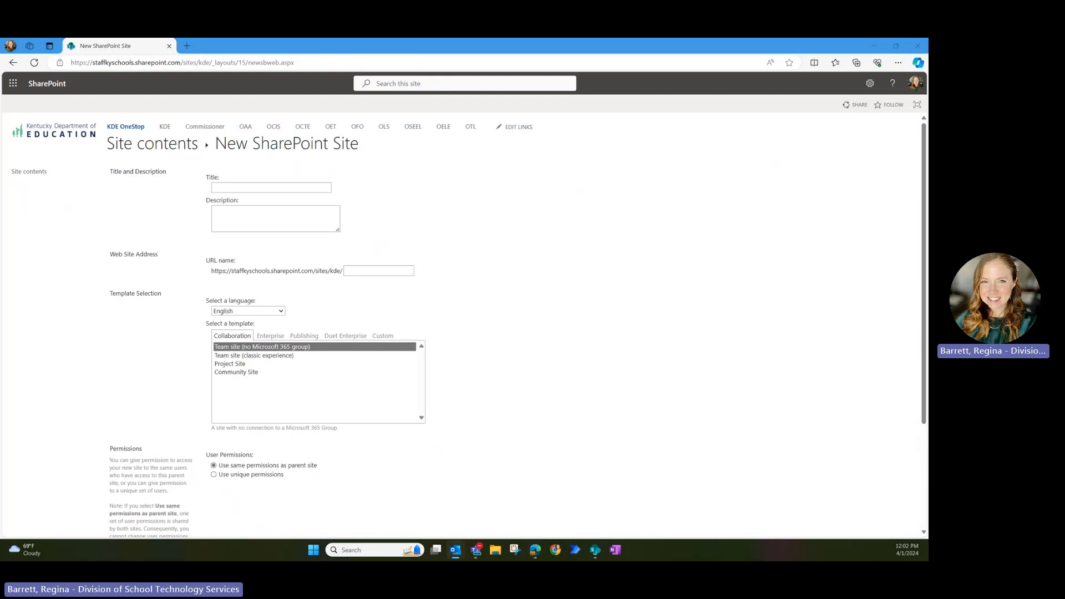
click(289, 188)
text(KDE OSEEL District Upload Portal-Program)
click(291, 217)
key(ctrl+v)
- Check the requested URL preference in the email beside the form, then move the email aside
scroll(291, 225, up, 3)
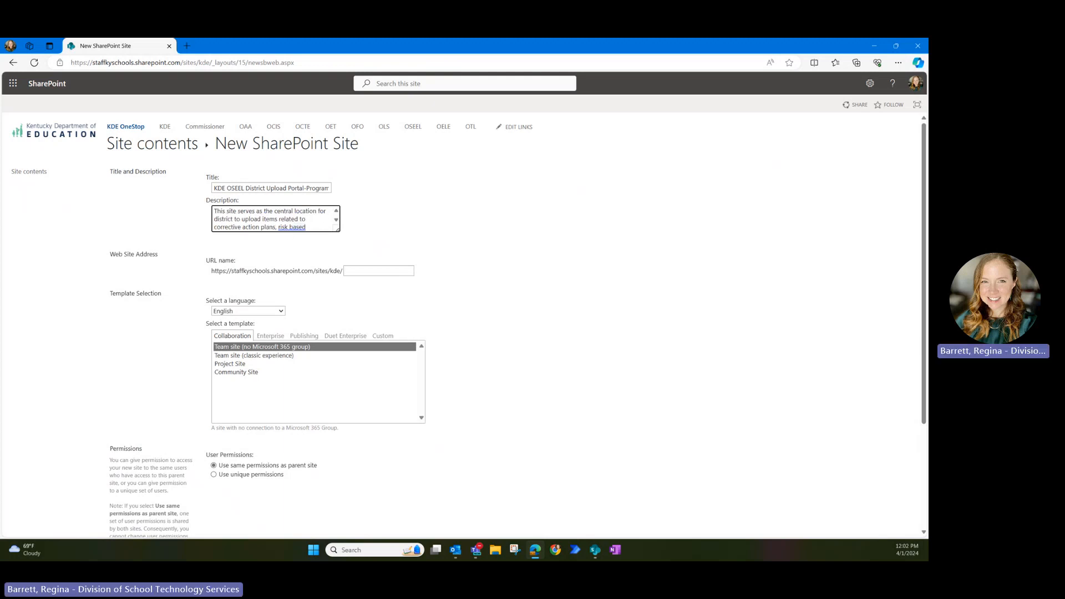
drag(2, 210, 566, 111)
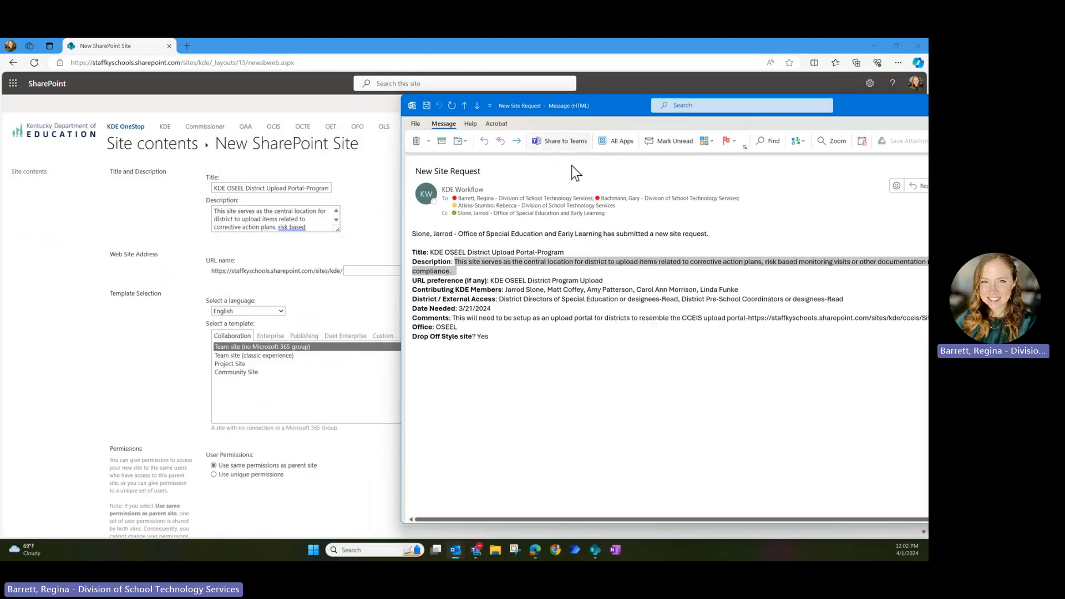
click(498, 284)
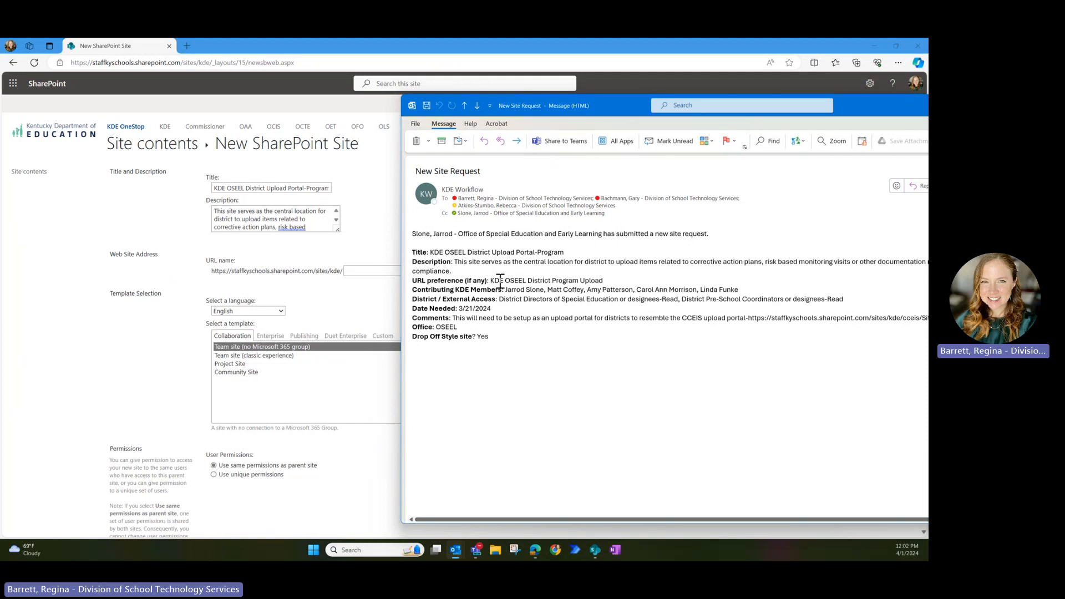
drag(490, 281, 632, 283)
click(517, 284)
drag(633, 101, 0, 433)
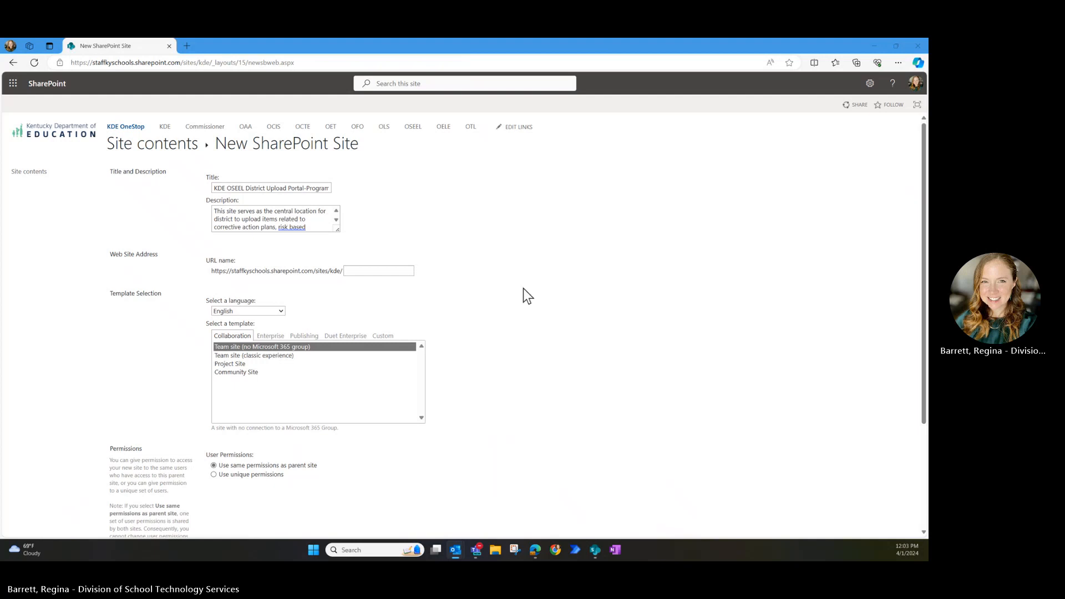
- Set the subsite URL name to oseeldistrictprogram
click(350, 270)
text(oseel)
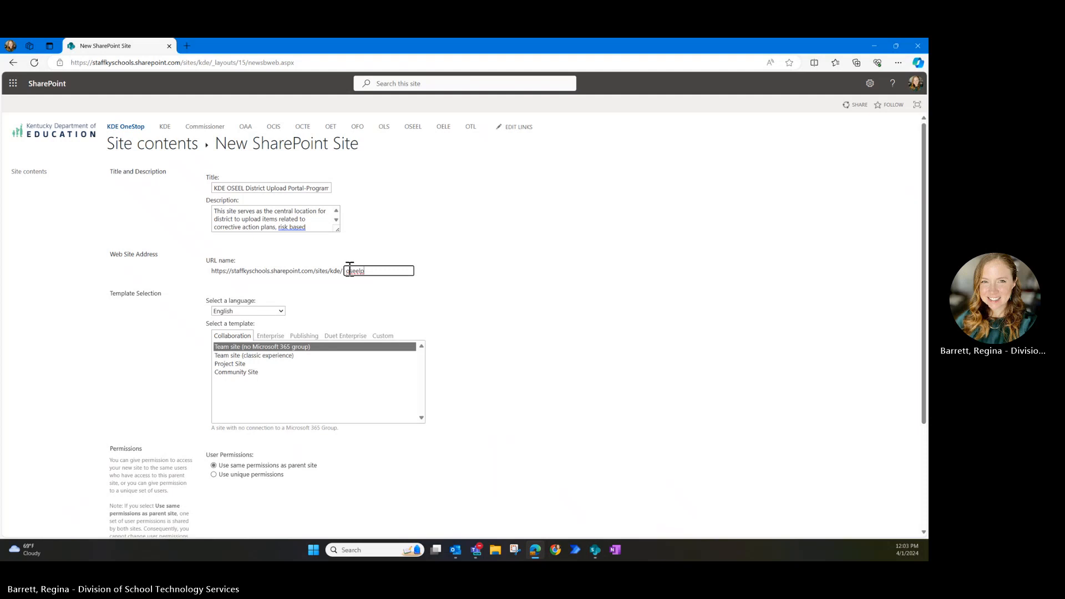
text(districtprogram)
click(472, 301)
- Use the custom New Site Template June 2020 template and unique permissions
click(377, 336)
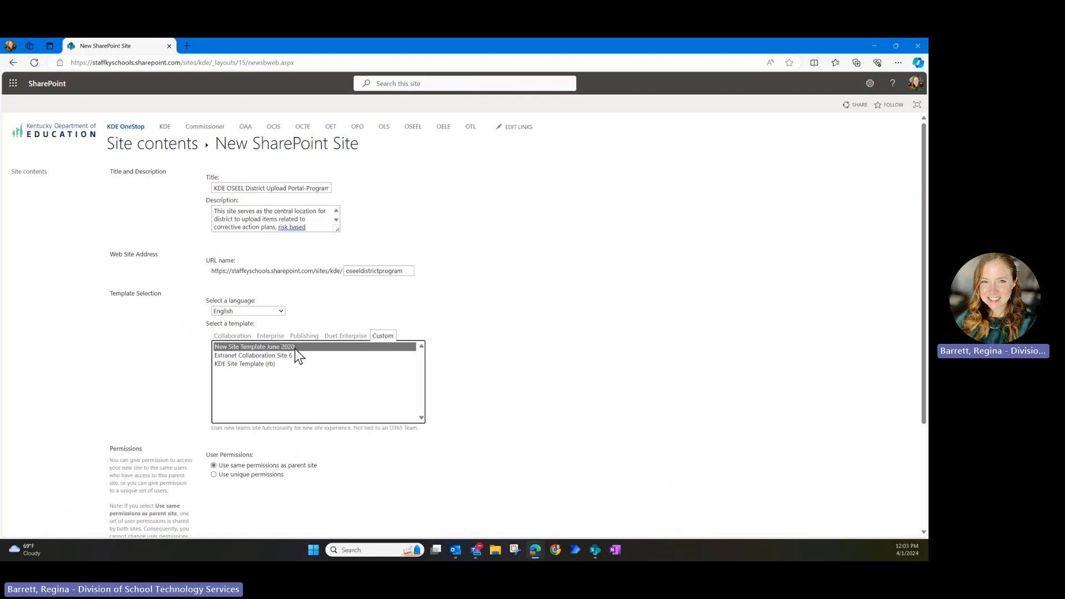
scroll(570, 349, down, 1)
scroll(570, 350, down, 2)
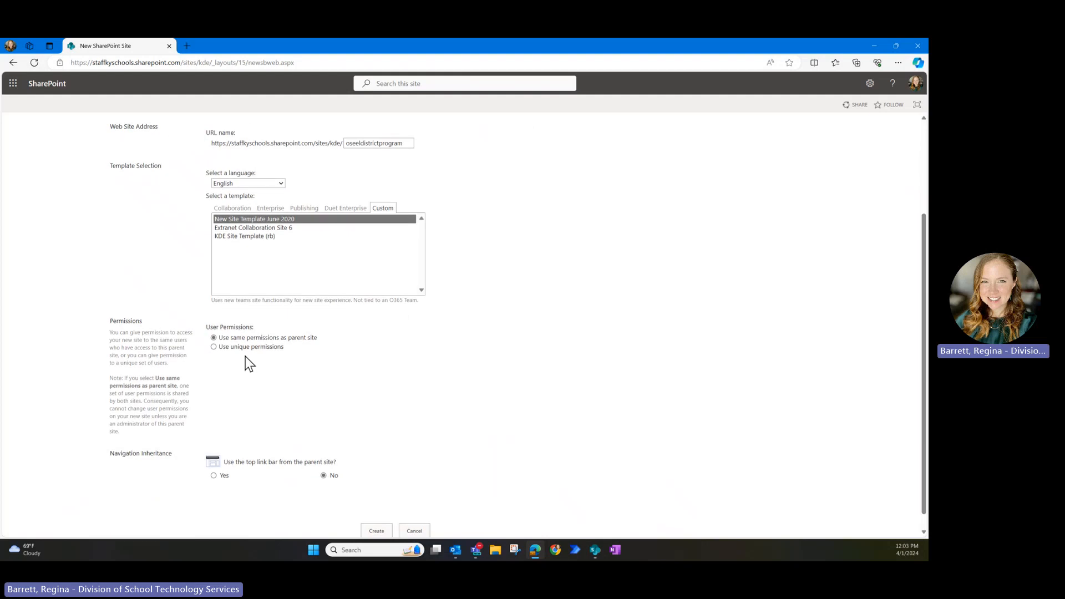
click(213, 347)
- Inherit the parent's top link bar and enlarge the Description box to read the full text
click(214, 476)
scroll(241, 473, down, 1)
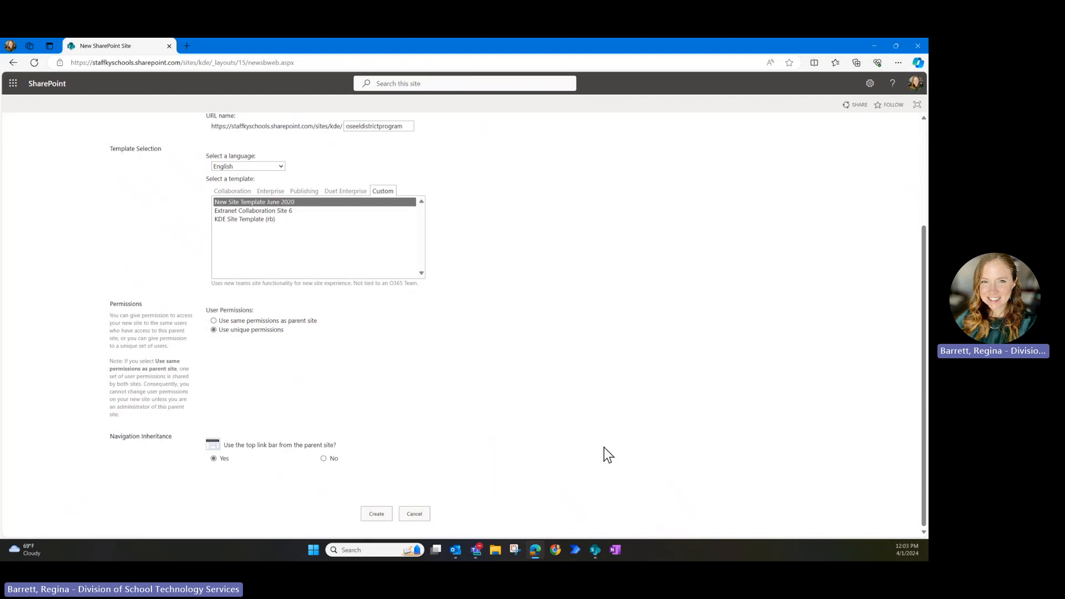
scroll(610, 450, up, 3)
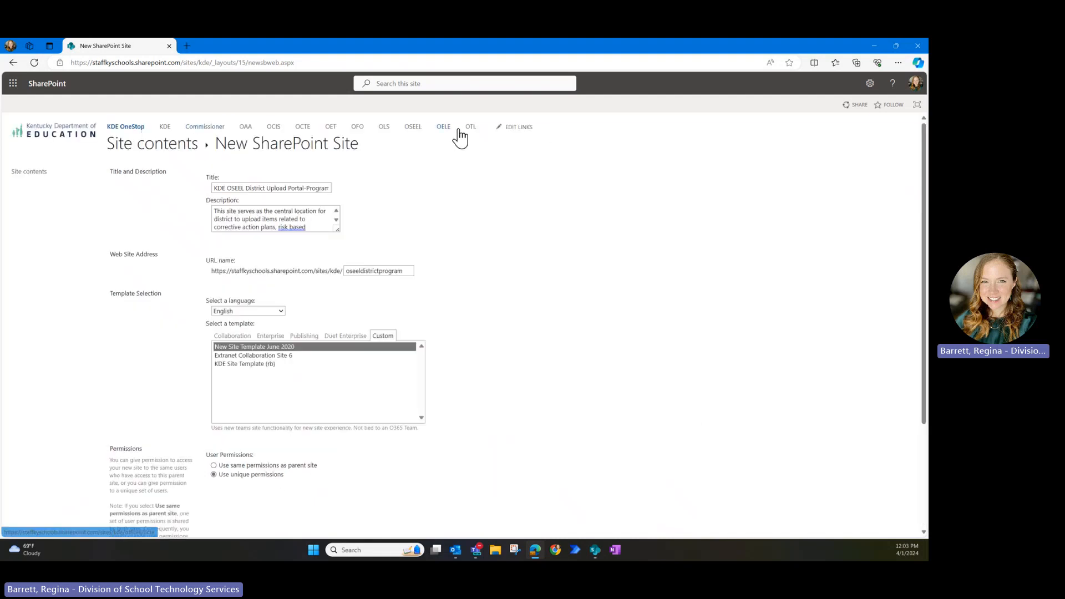
scroll(658, 468, down, 3)
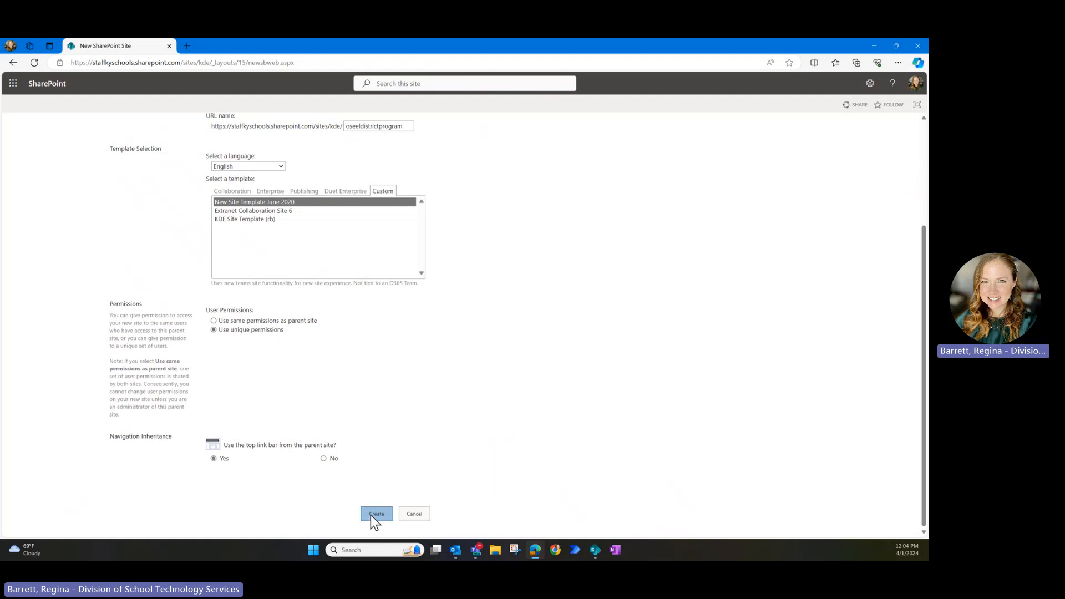
scroll(516, 288, up, 3)
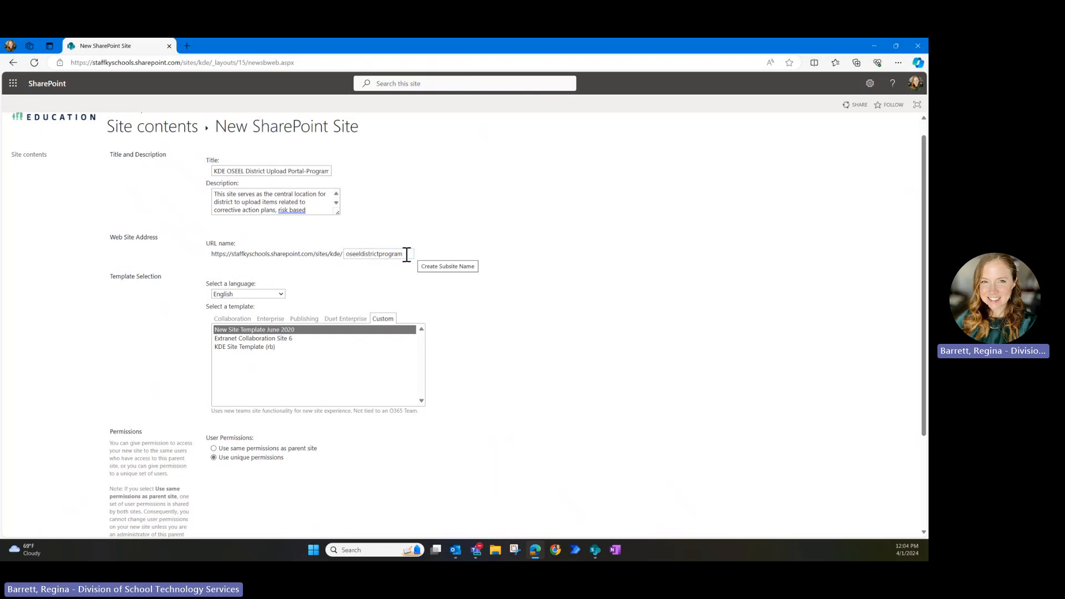
drag(340, 218, 344, 259)
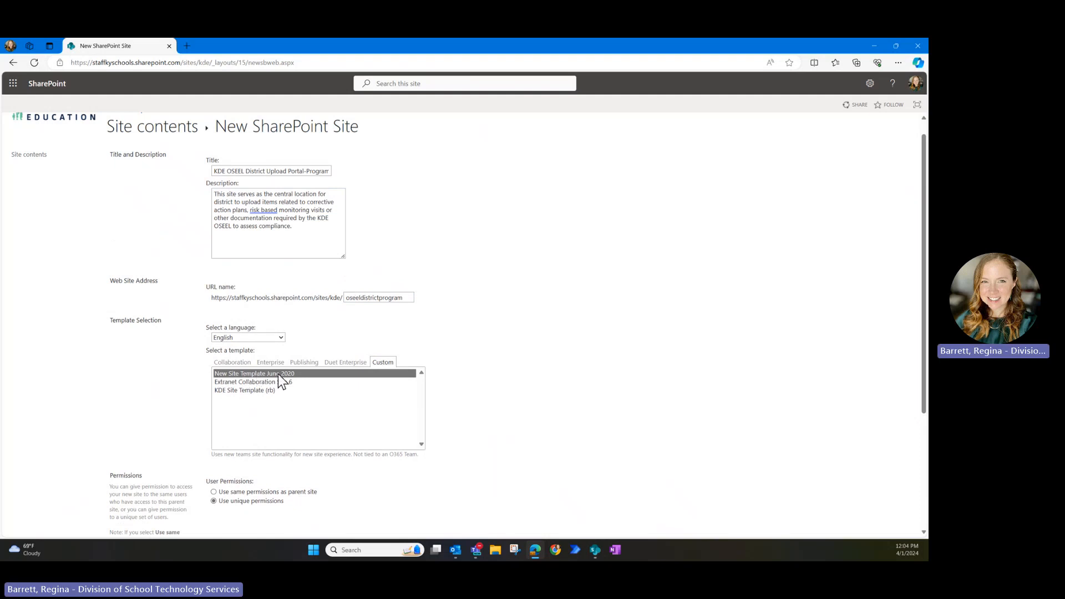
scroll(248, 501, down, 3)
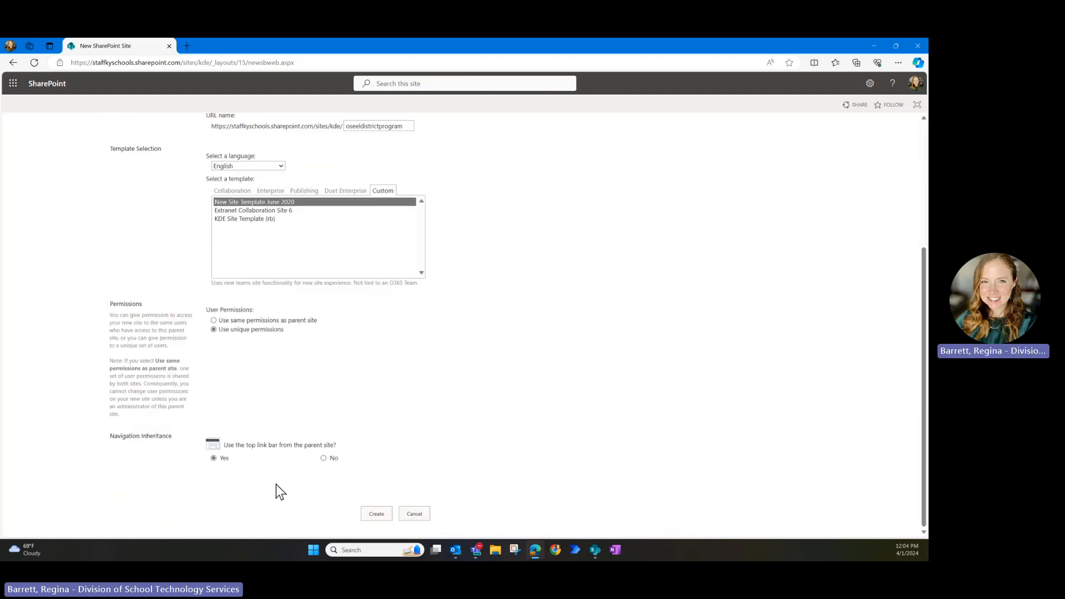
- Create the oseeldistrictprogram subsite
click(378, 514)
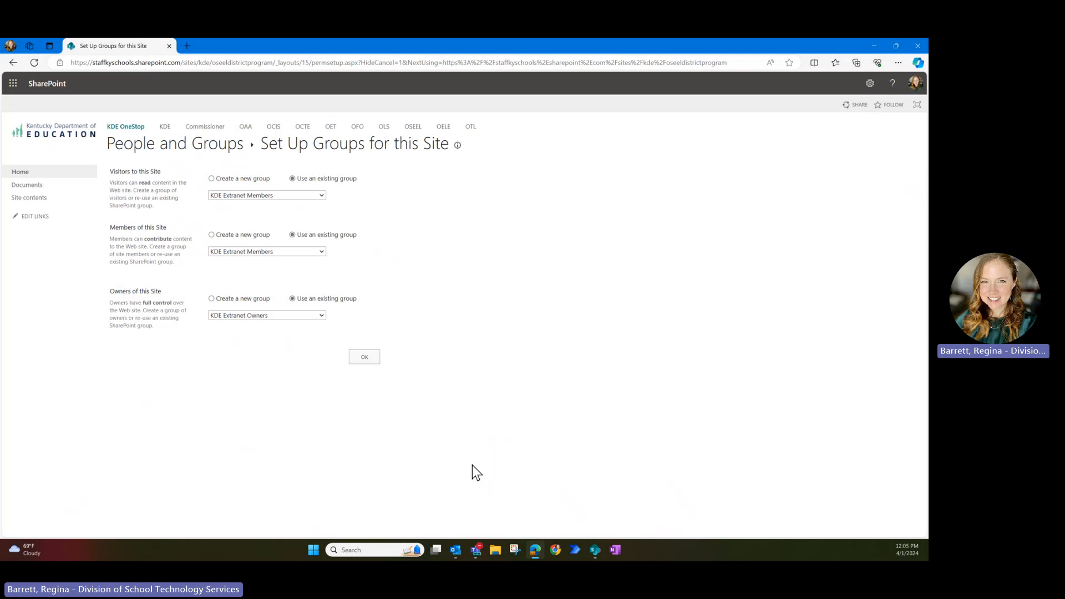
- Create new Visitors and Members groups named District Users and KDE Members, removing the preset member
click(212, 178)
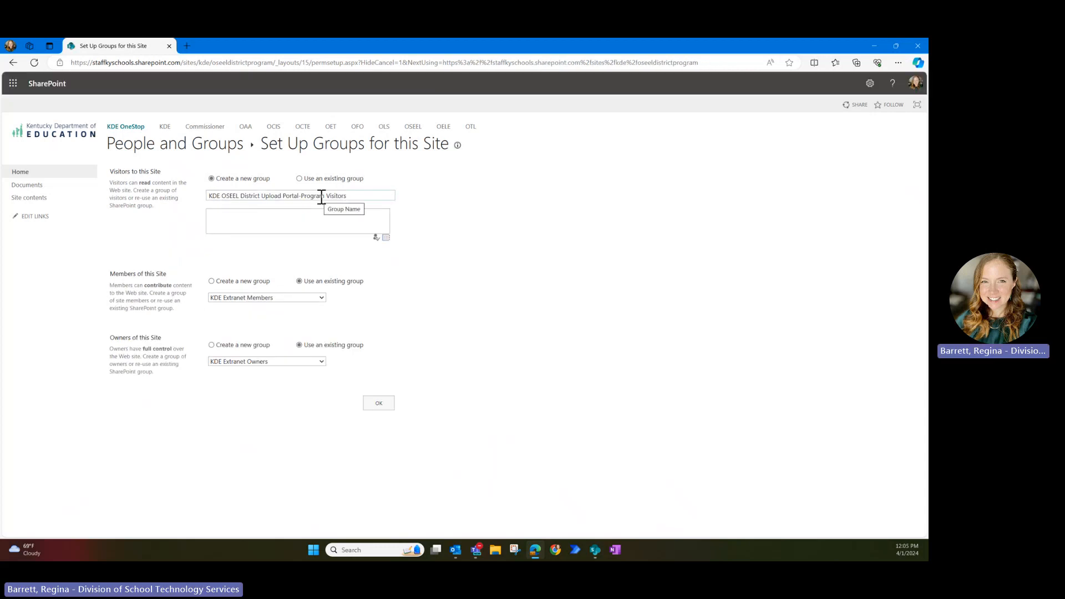
click(211, 281)
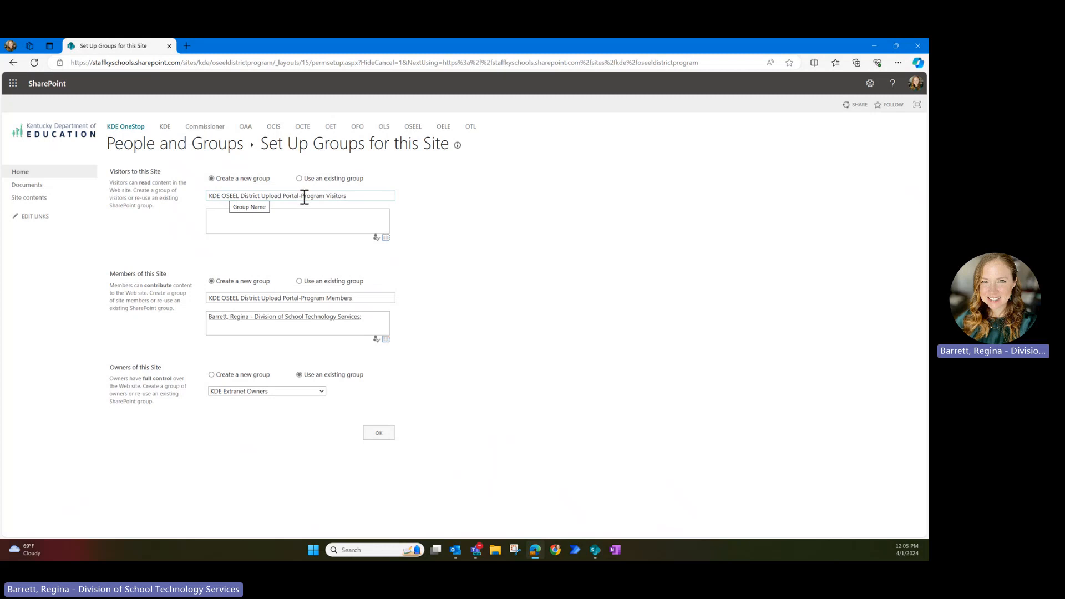
double_click(329, 196)
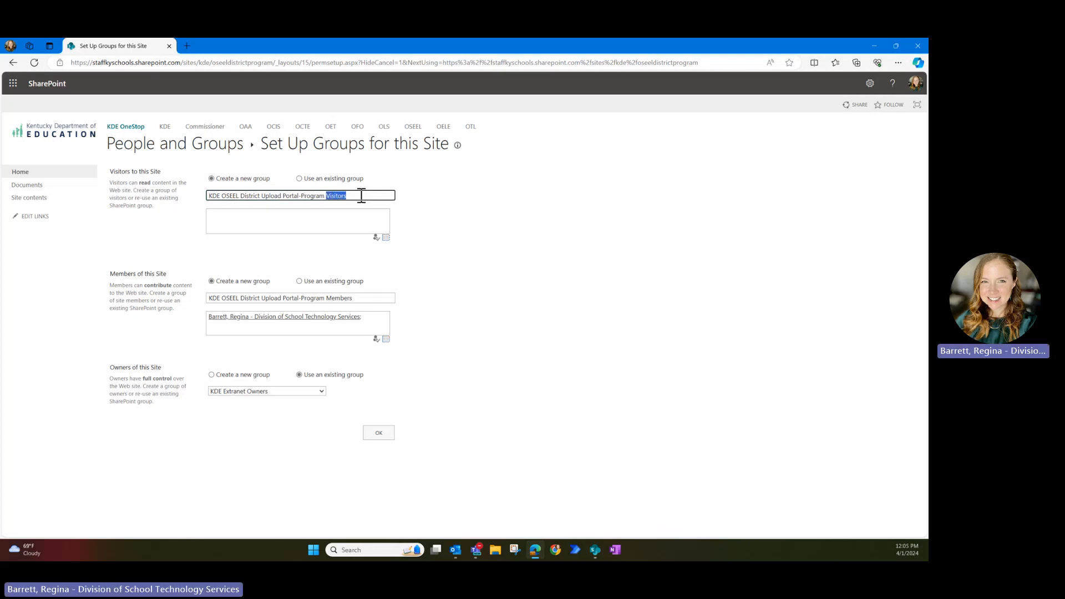
text(District User)
click(340, 298)
text(KDE)
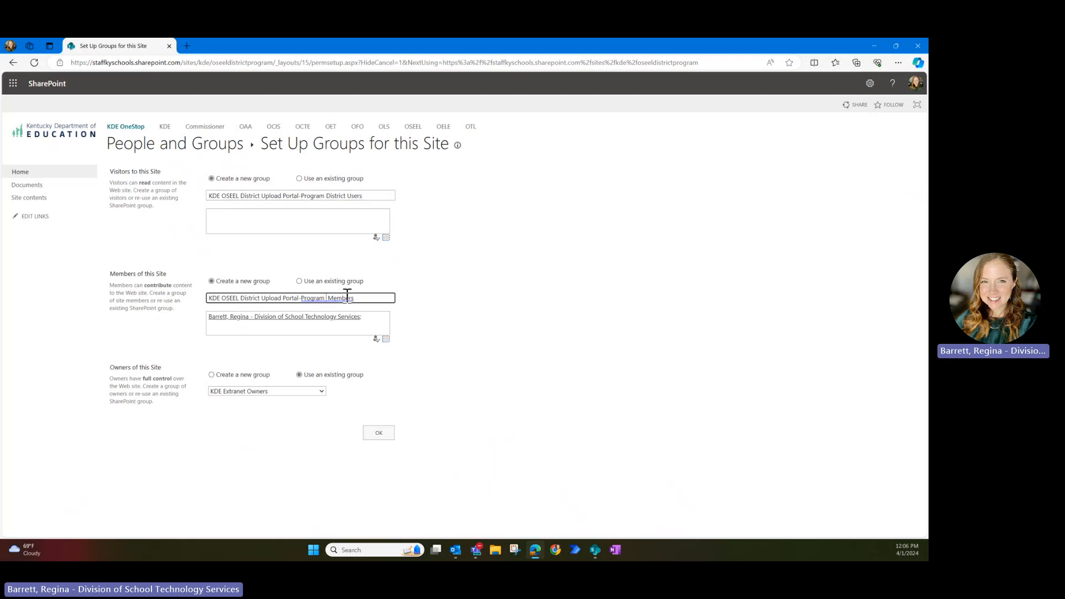
double_click(355, 318)
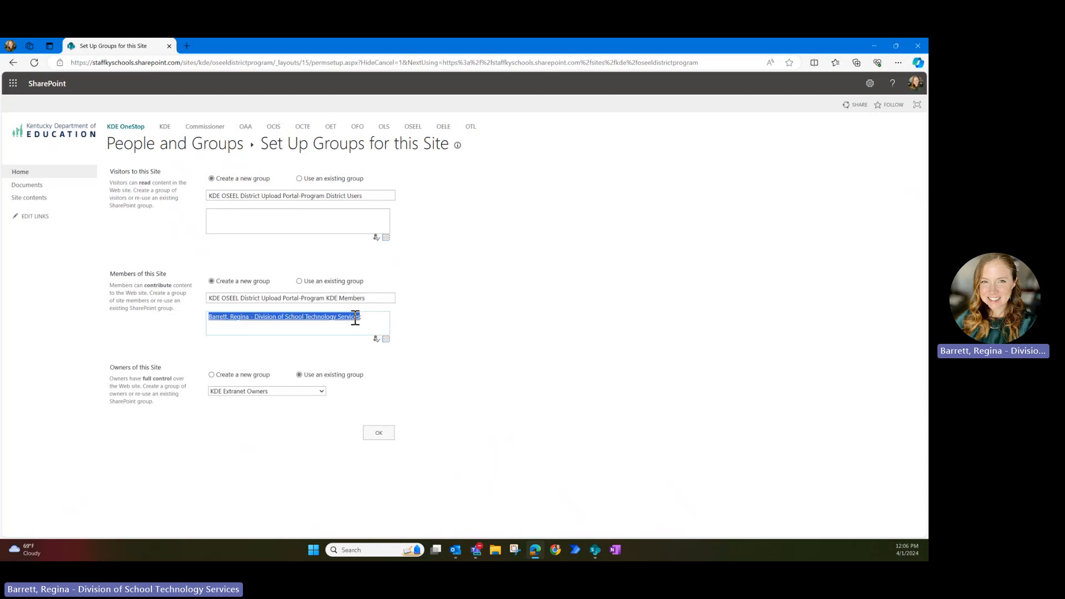
key(BackSpace)
click(355, 317)
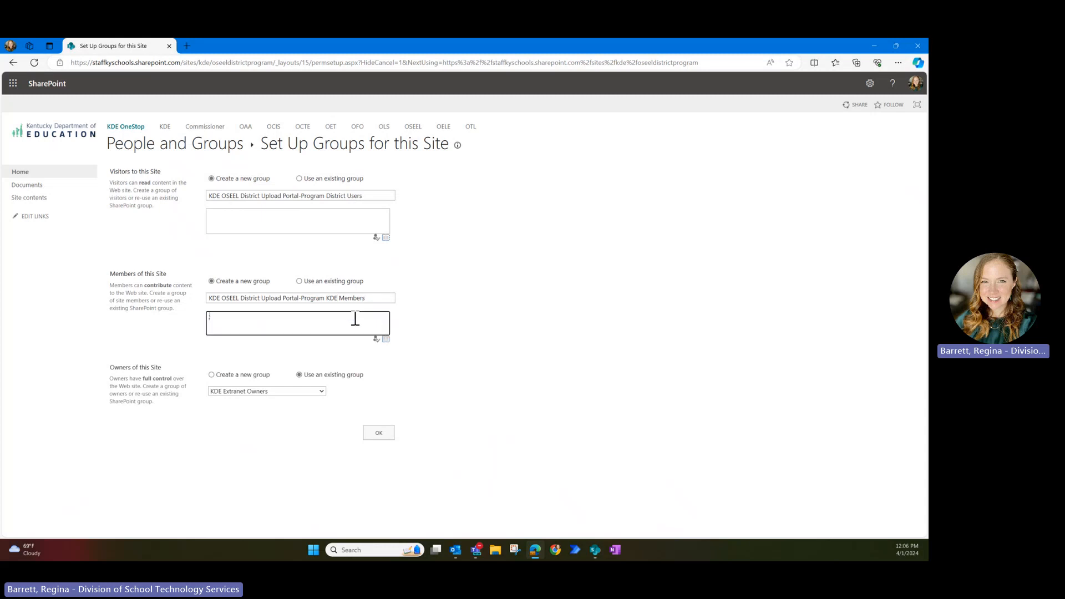
- Use the existing Office of Special Education and Early Learning Owners group as site Owners
click(279, 391)
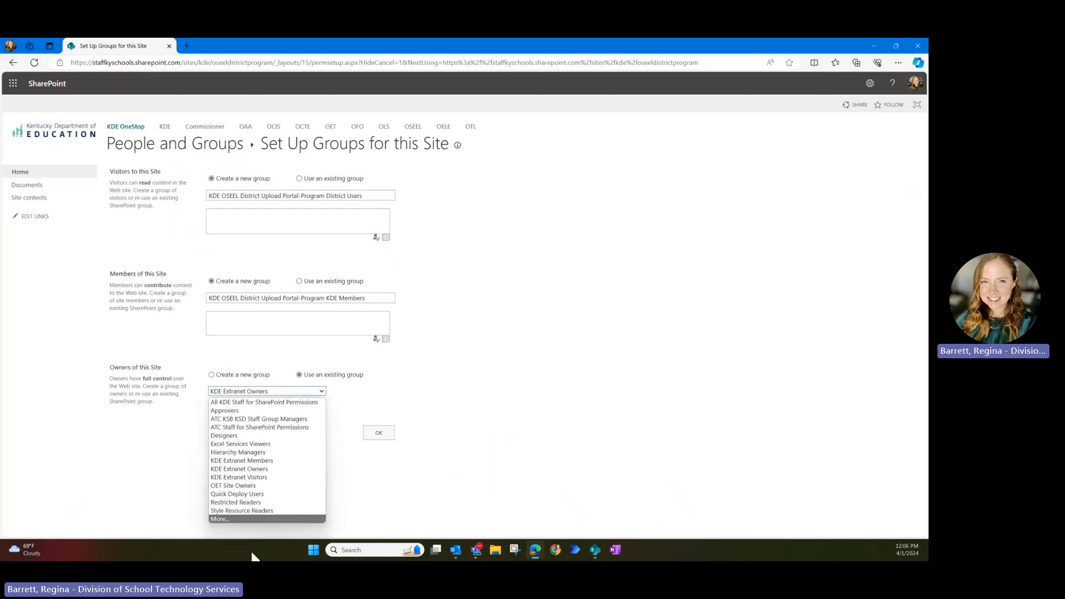
click(232, 519)
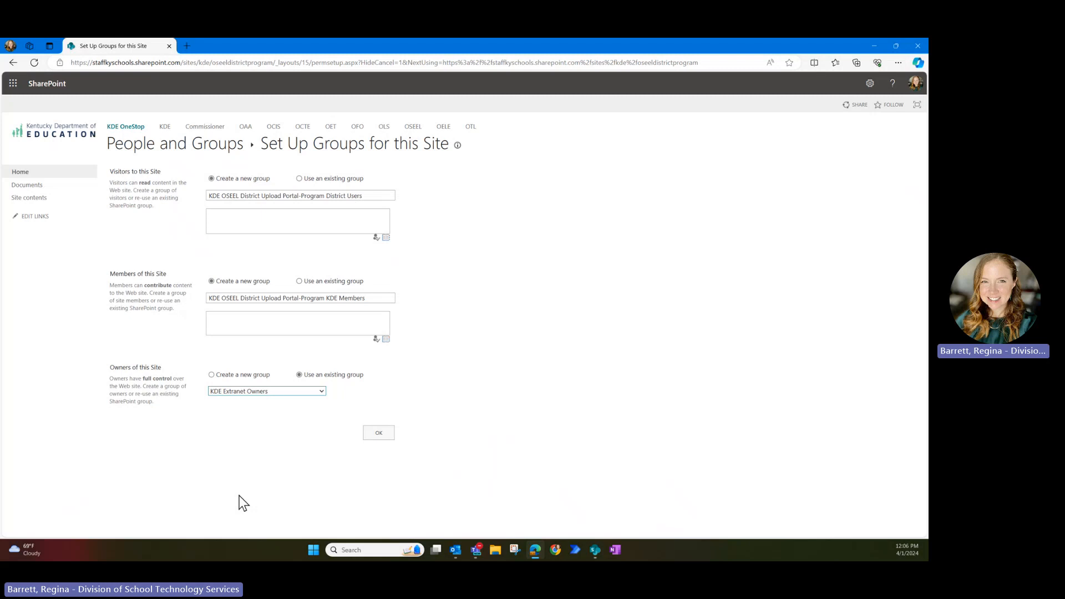
click(246, 391)
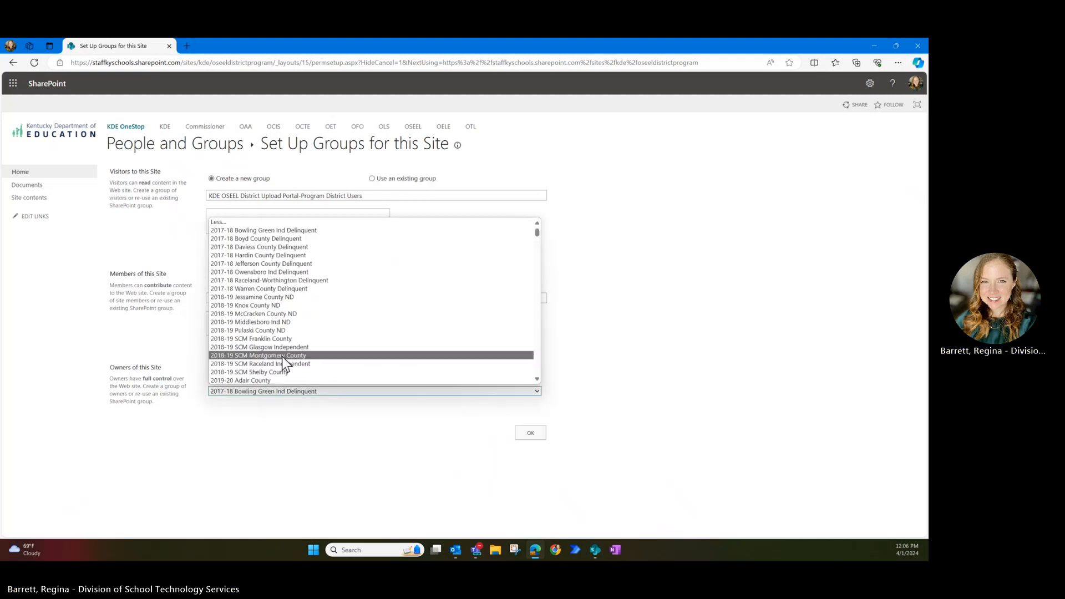
scroll(297, 348, down, 10)
scroll(299, 353, down, 3)
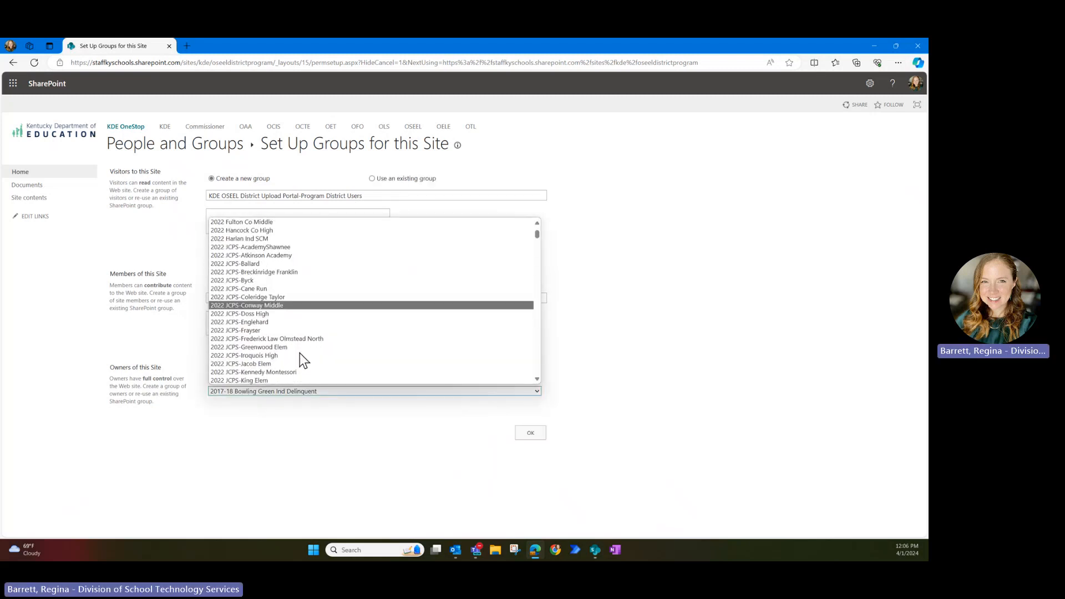
text(of)
scroll(300, 353, down, 3)
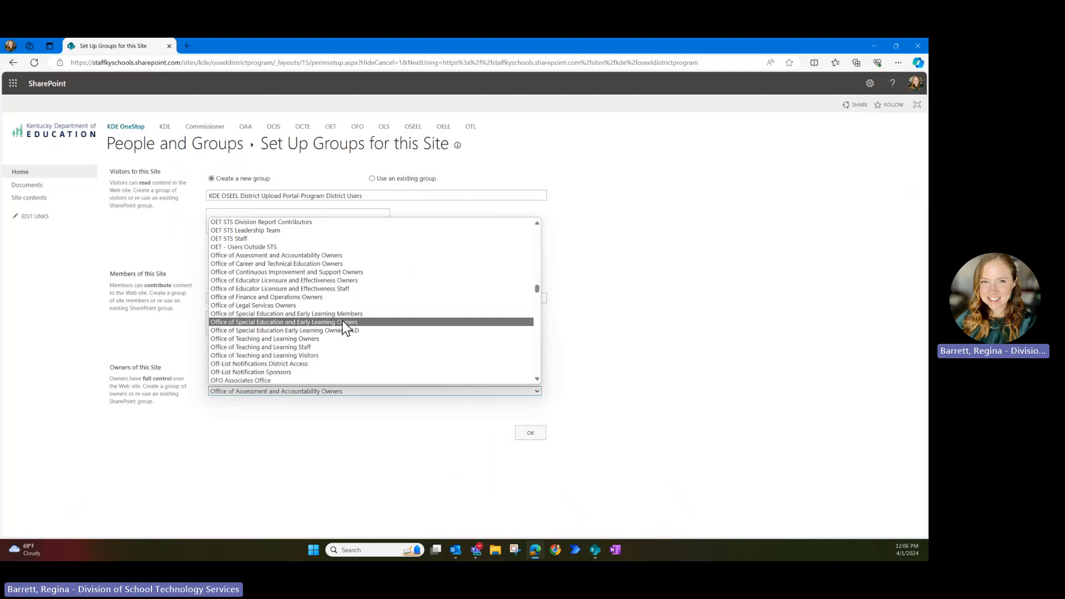
click(342, 322)
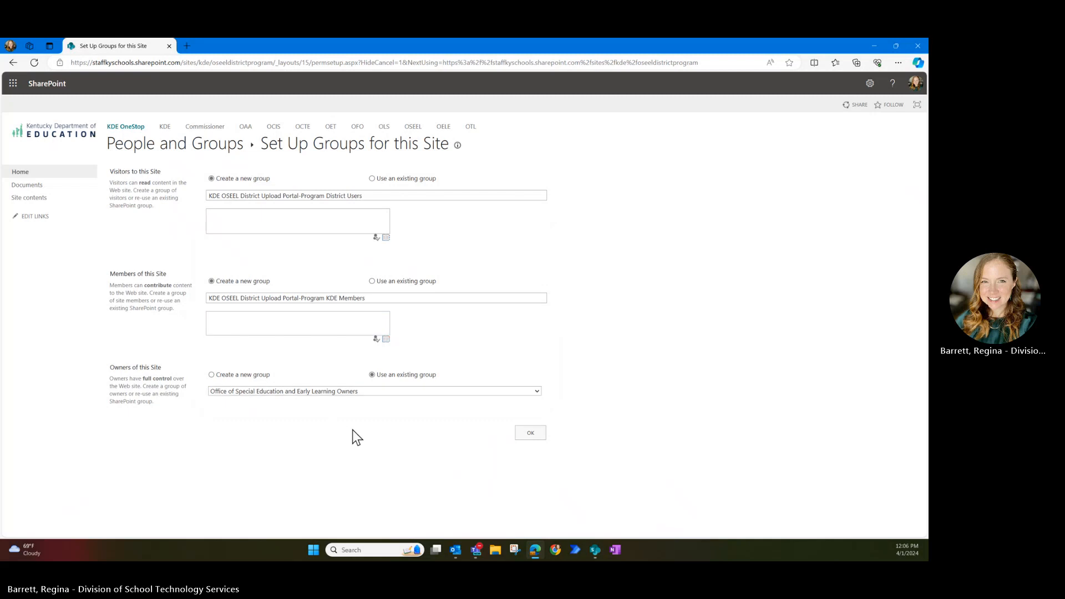
- Confirm the group setup, dismiss Next steps, and republish the site's home page
click(526, 433)
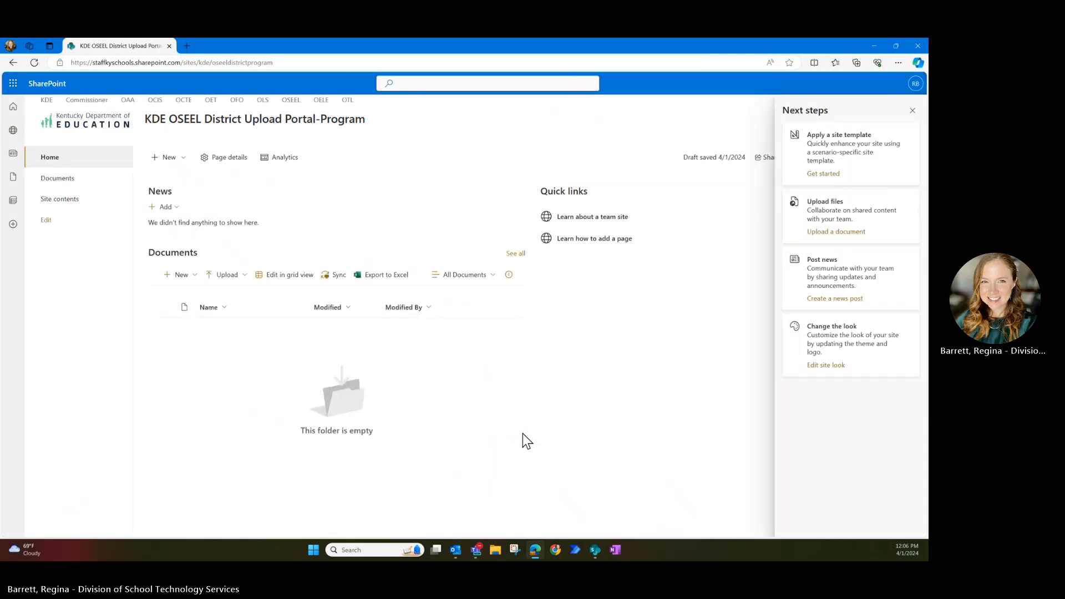
click(912, 111)
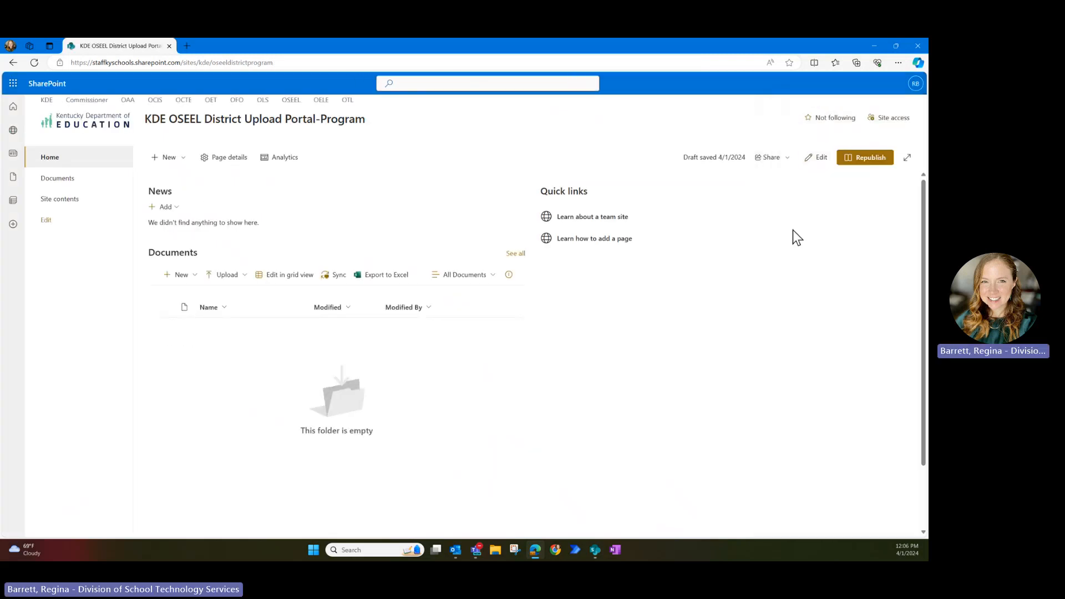
click(867, 160)
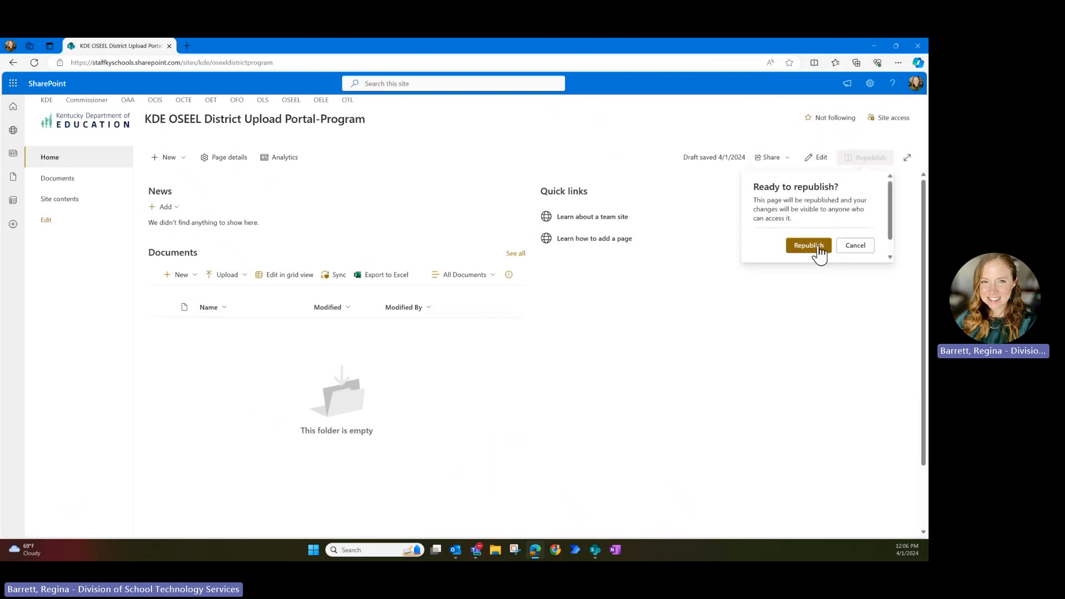
click(812, 246)
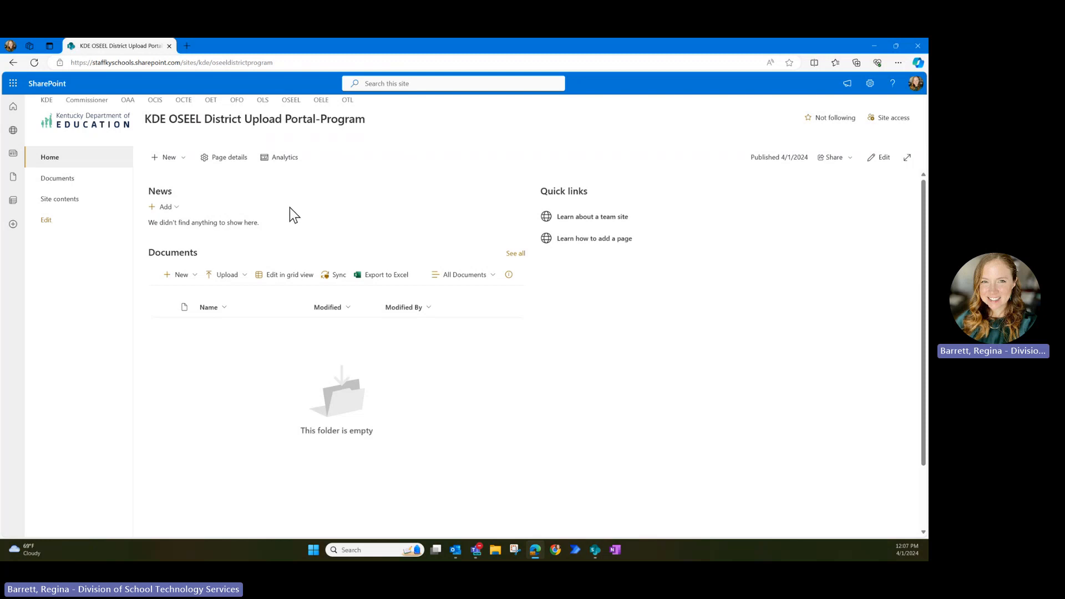
- Create a new site page in Site Pages titled 'Homepage'
click(70, 201)
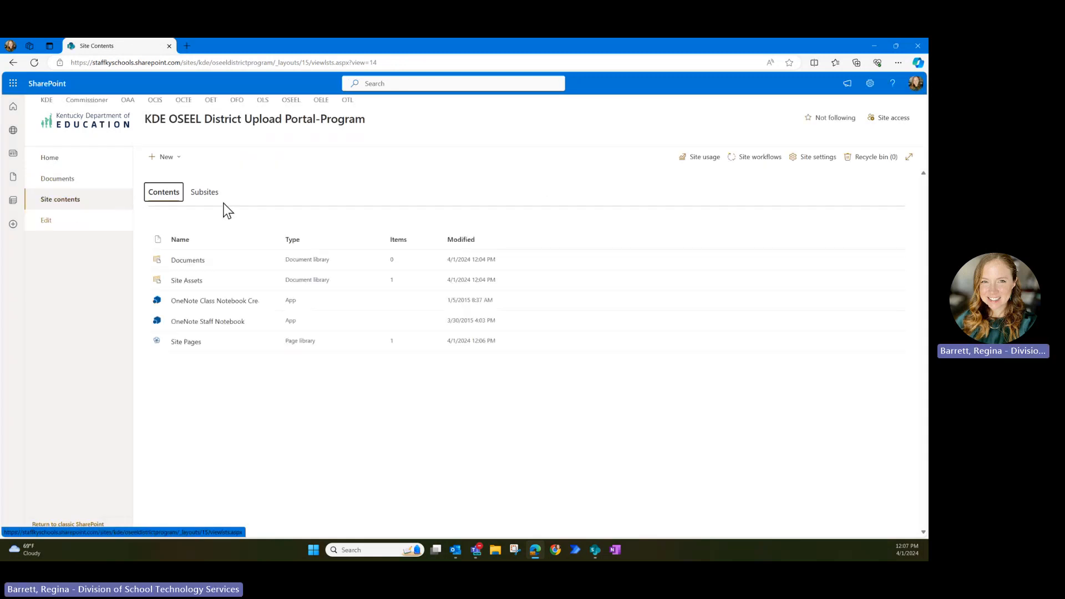
click(183, 342)
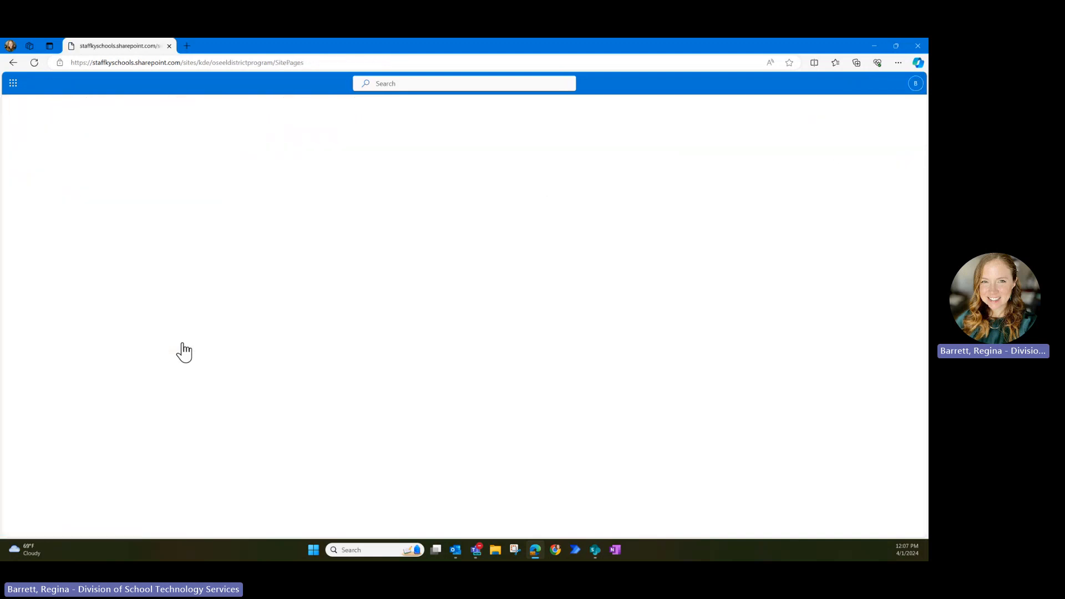
click(177, 167)
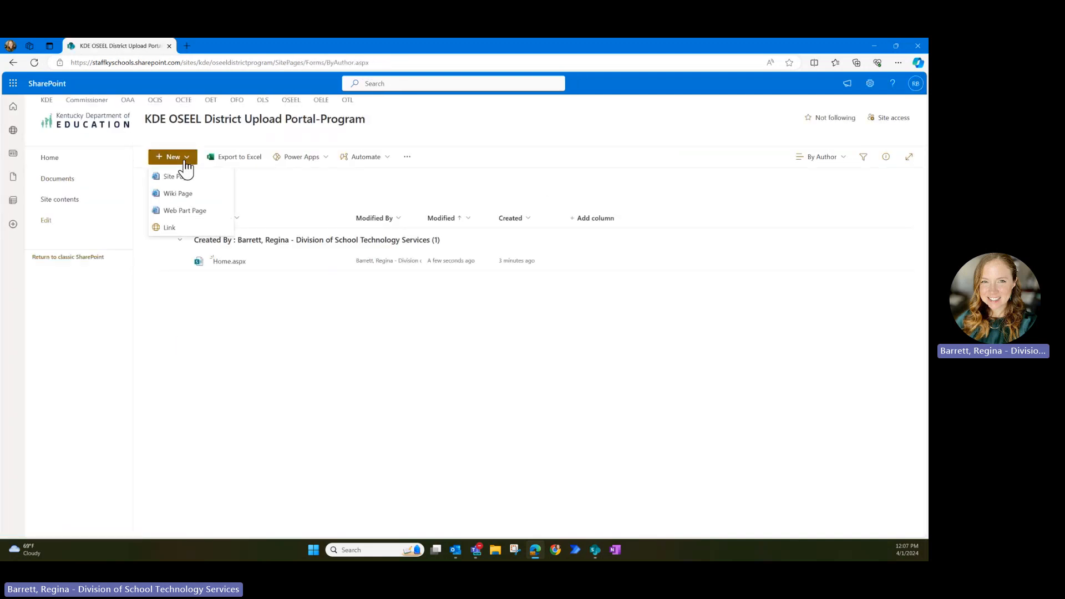
click(189, 176)
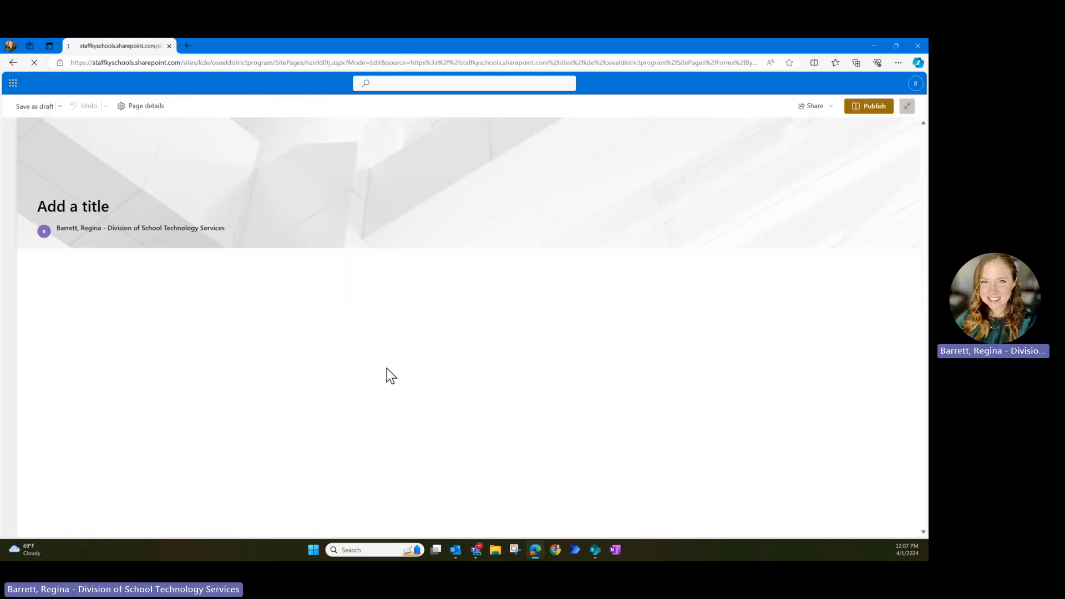
text(Hom)
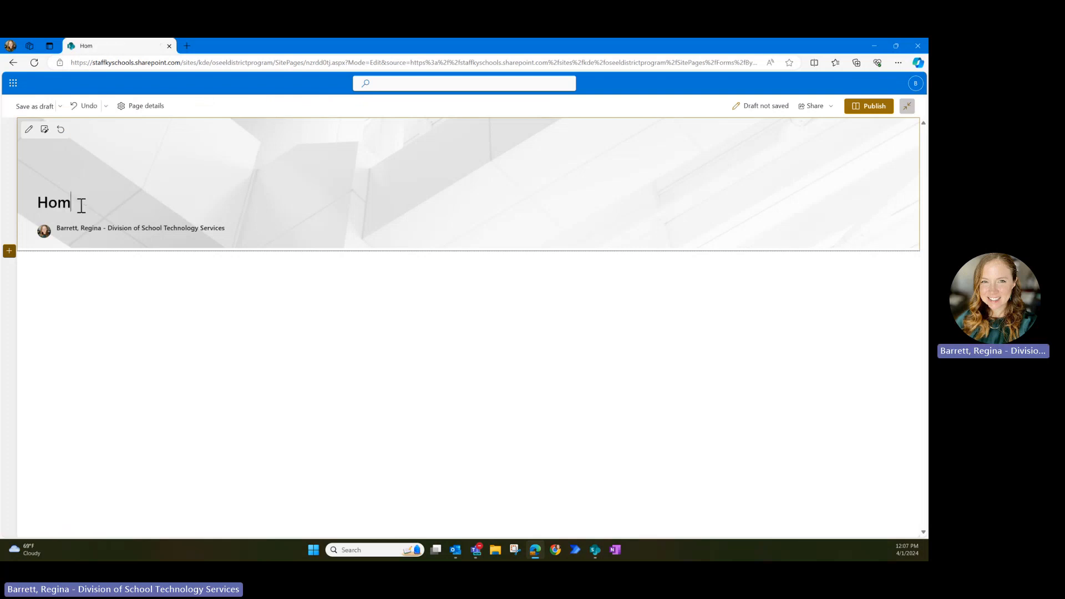
text(epage)
- Remove the author byline from the page header and publish the page
mouse_move(82, 234)
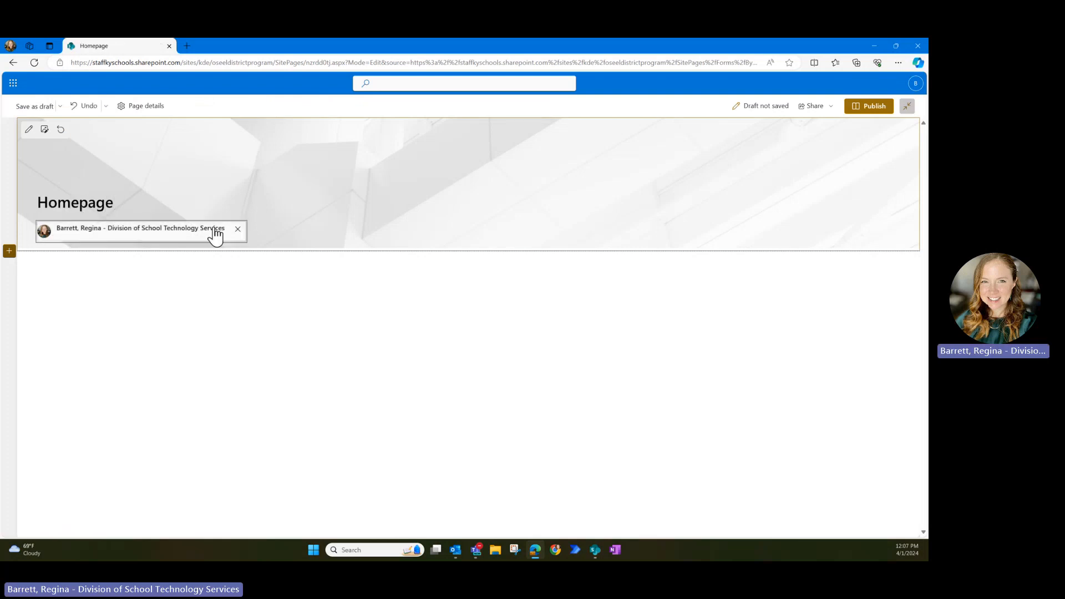
click(238, 229)
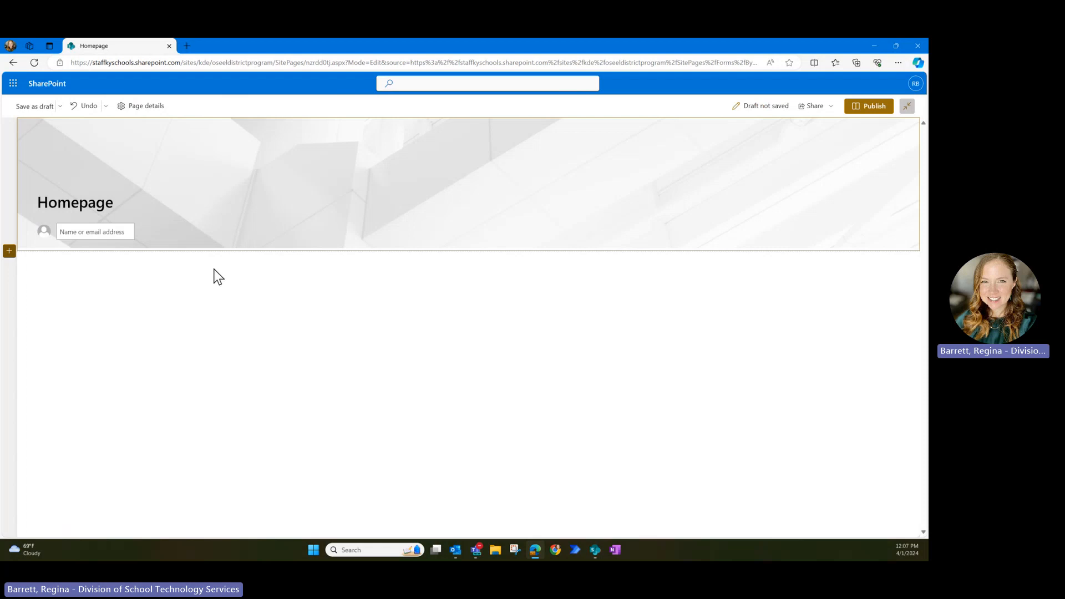
click(875, 107)
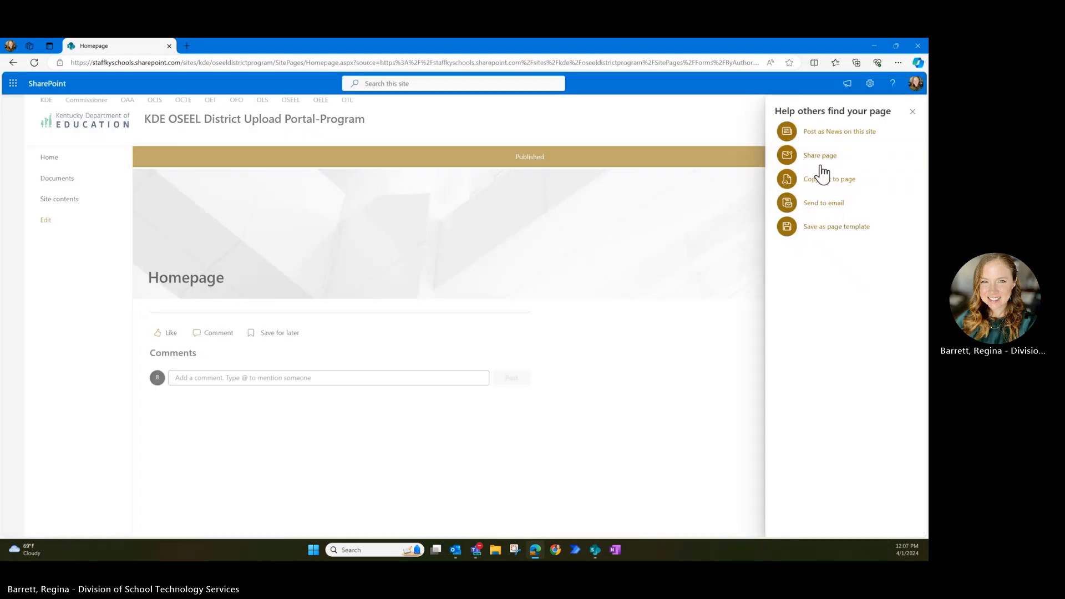
click(912, 110)
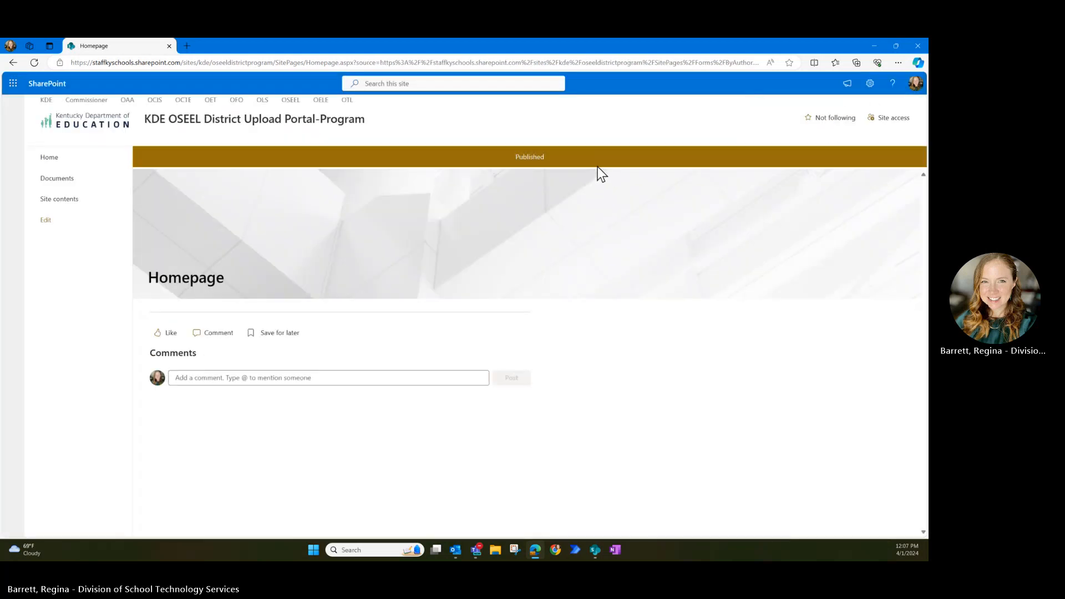
- Retitle the page 'KDE OSEEL District Upload Portal-Program', turn comments off, and republish
click(876, 159)
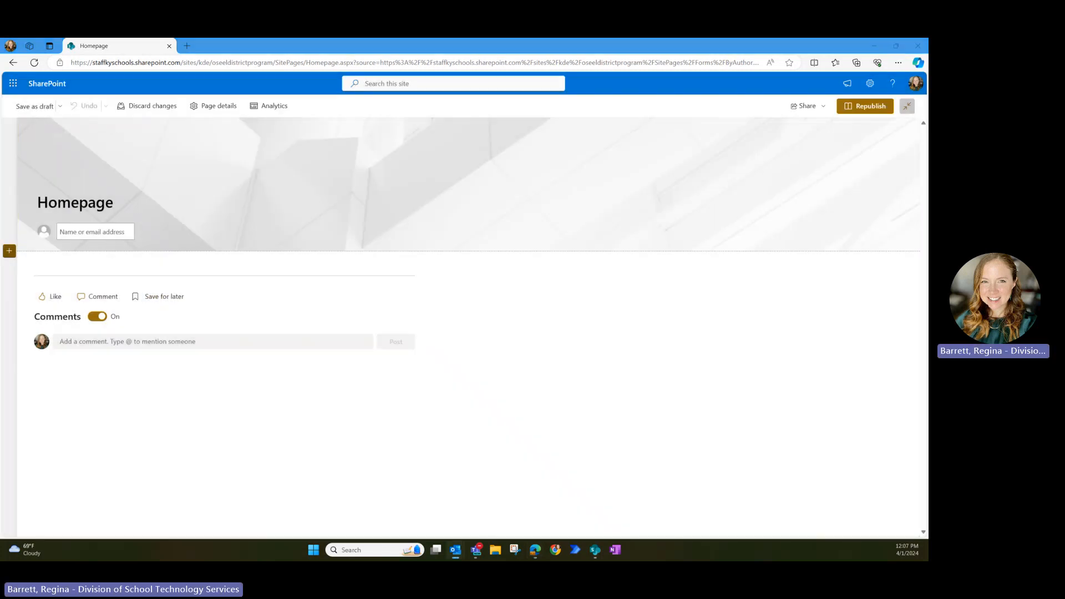
click(90, 202)
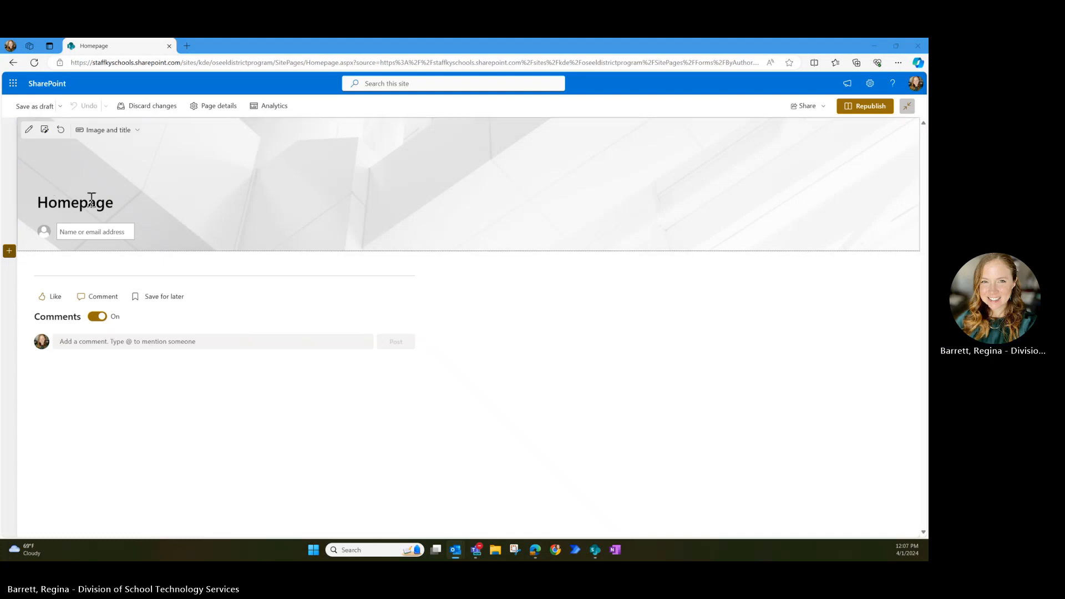
drag(117, 202, 8, 202)
text(KDE OSEEL District Upload Portal-Program)
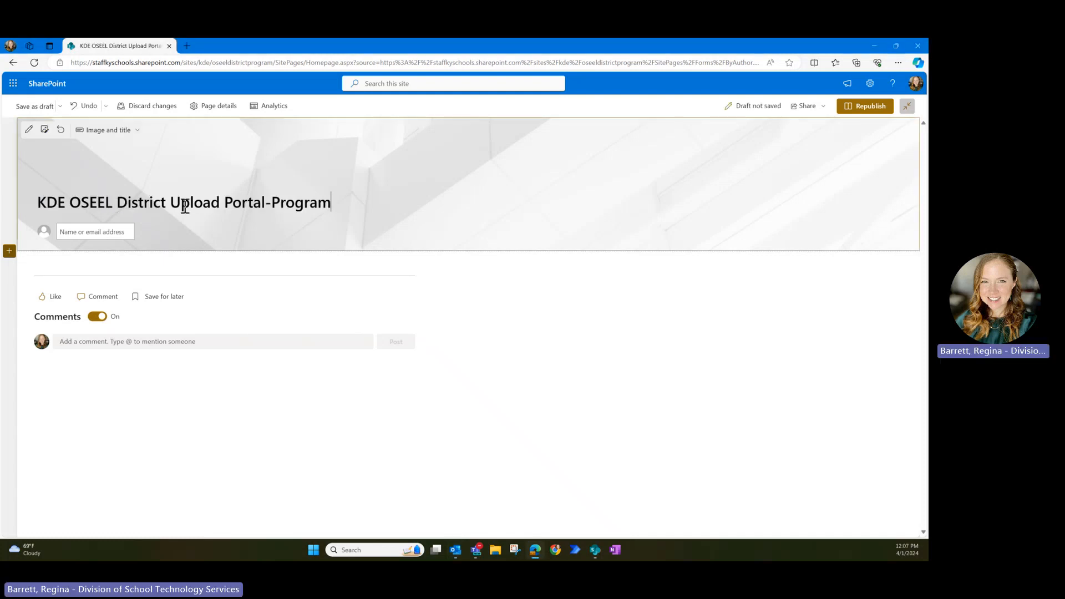
click(91, 317)
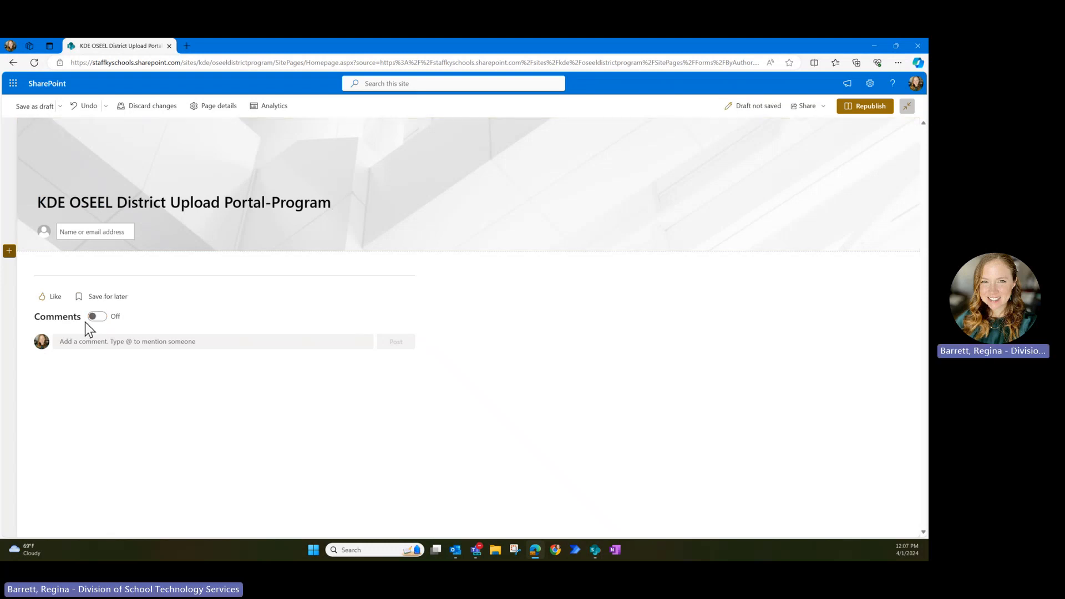
click(865, 108)
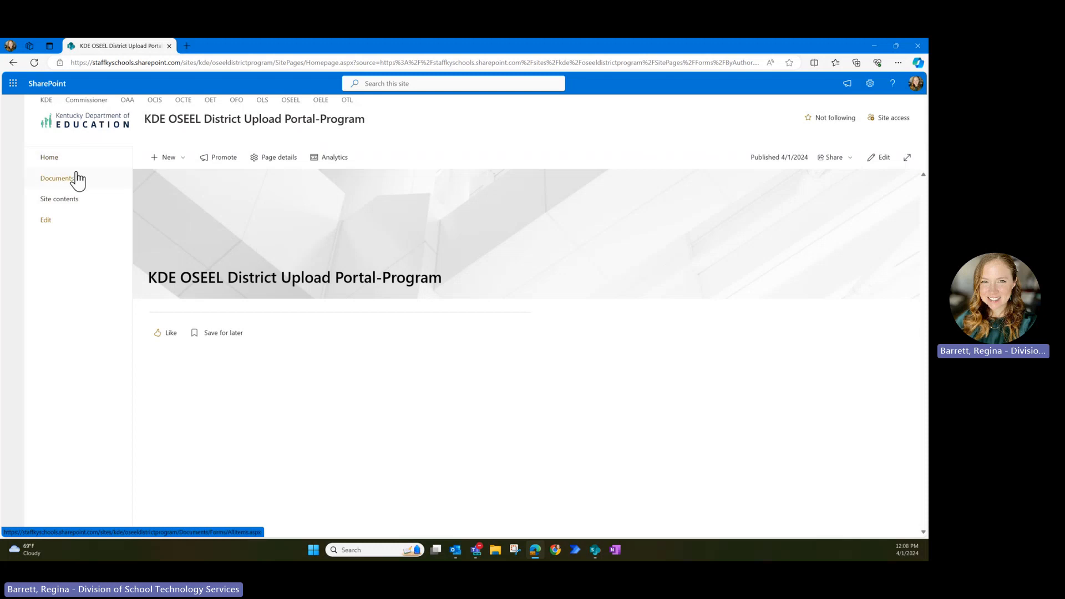
- Make Homepage.aspx in Site Pages the site's homepage, then view the Home page
click(66, 205)
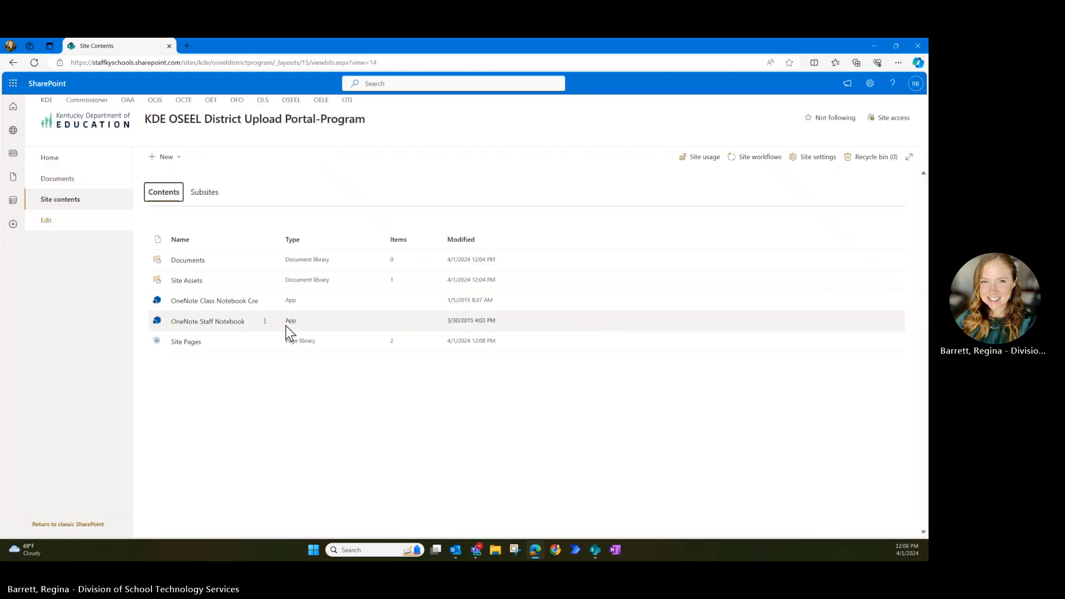
click(186, 342)
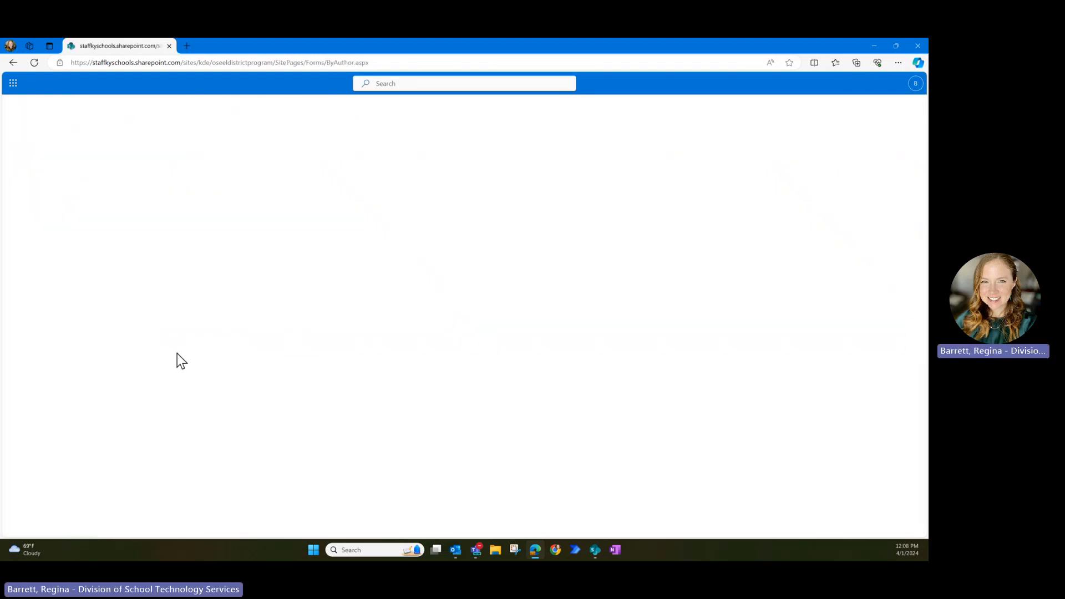
click(162, 282)
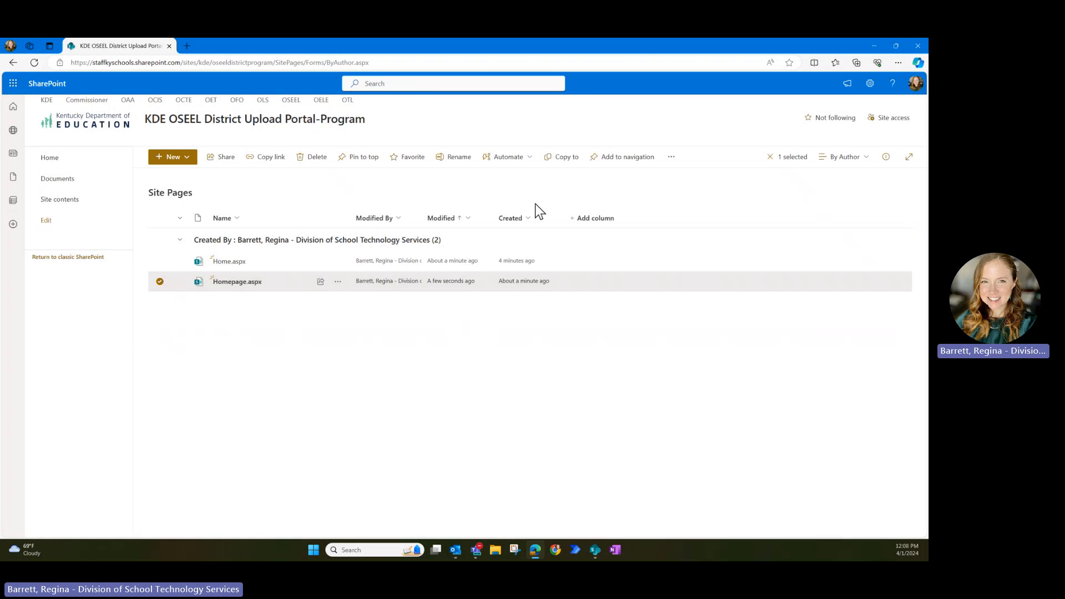
click(672, 159)
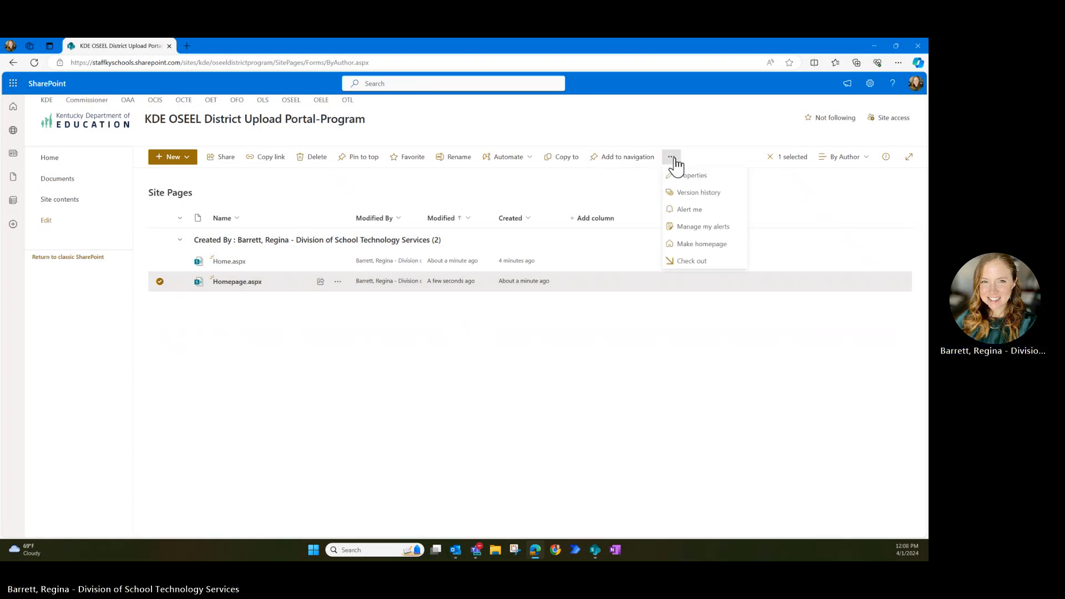
click(688, 245)
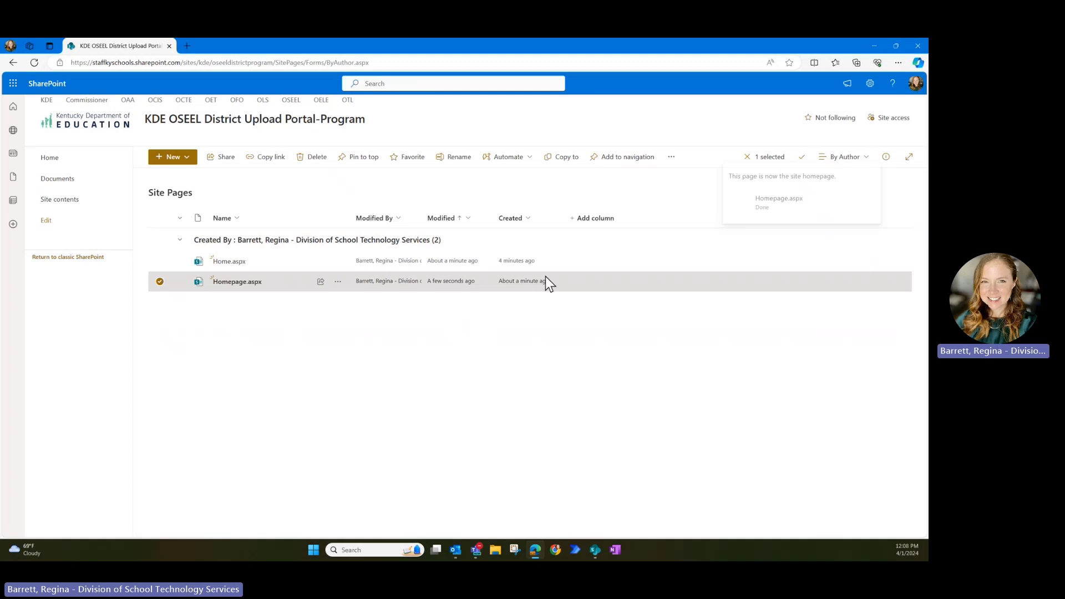
click(445, 345)
click(86, 162)
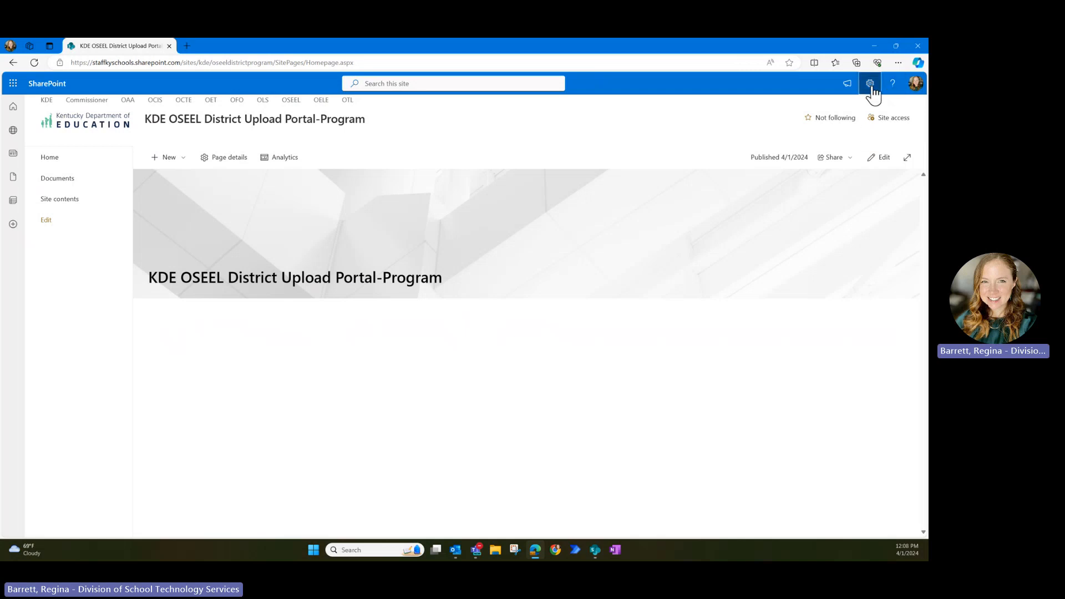
- Remove the individual user's permissions in advanced permission settings, leaving three groups, then return Home
click(870, 84)
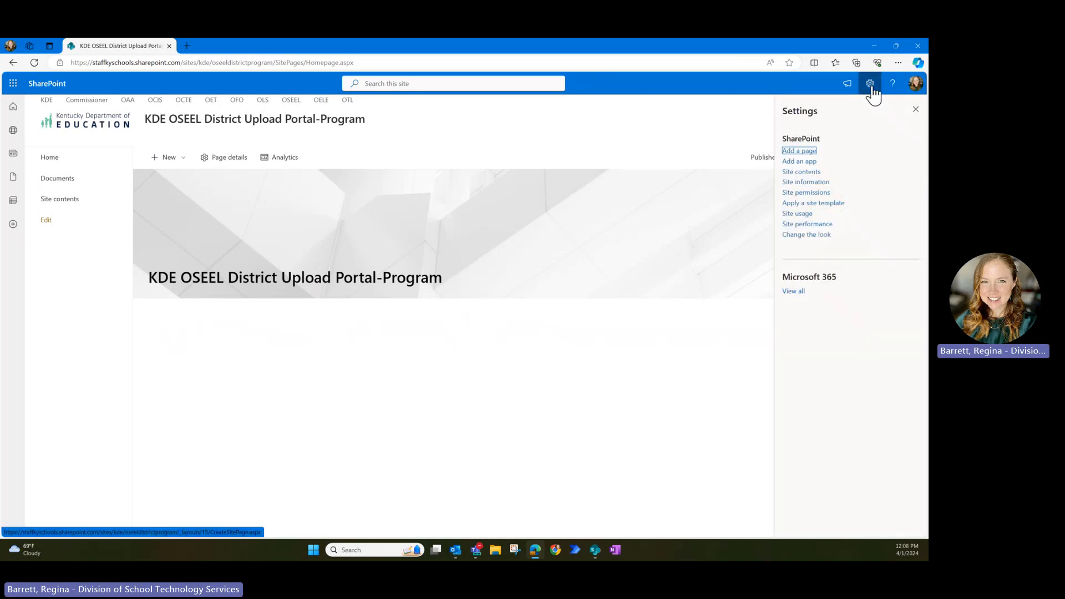
click(806, 194)
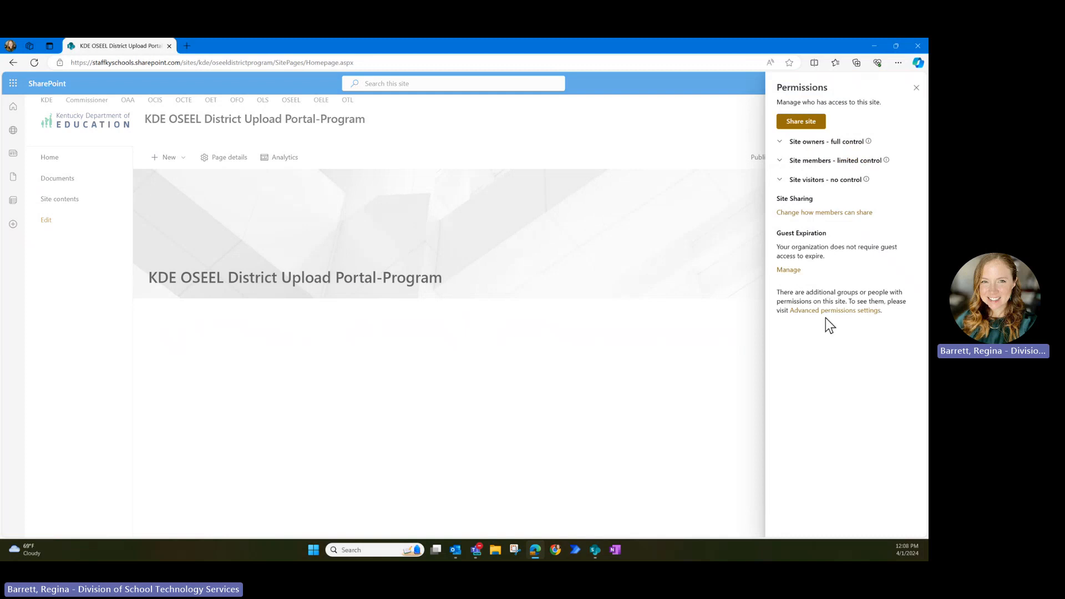
click(826, 310)
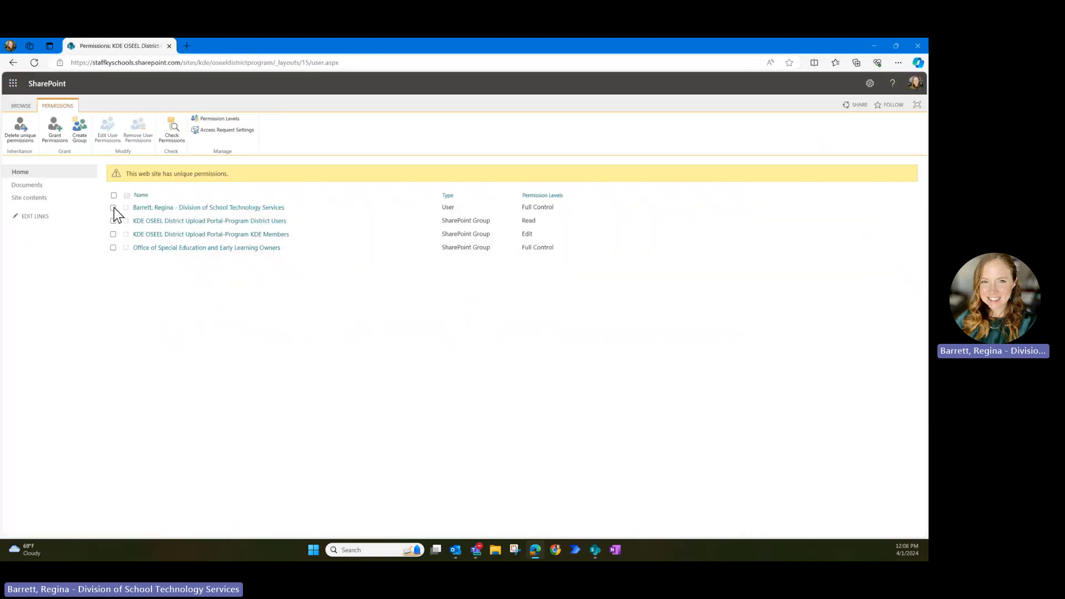
click(113, 208)
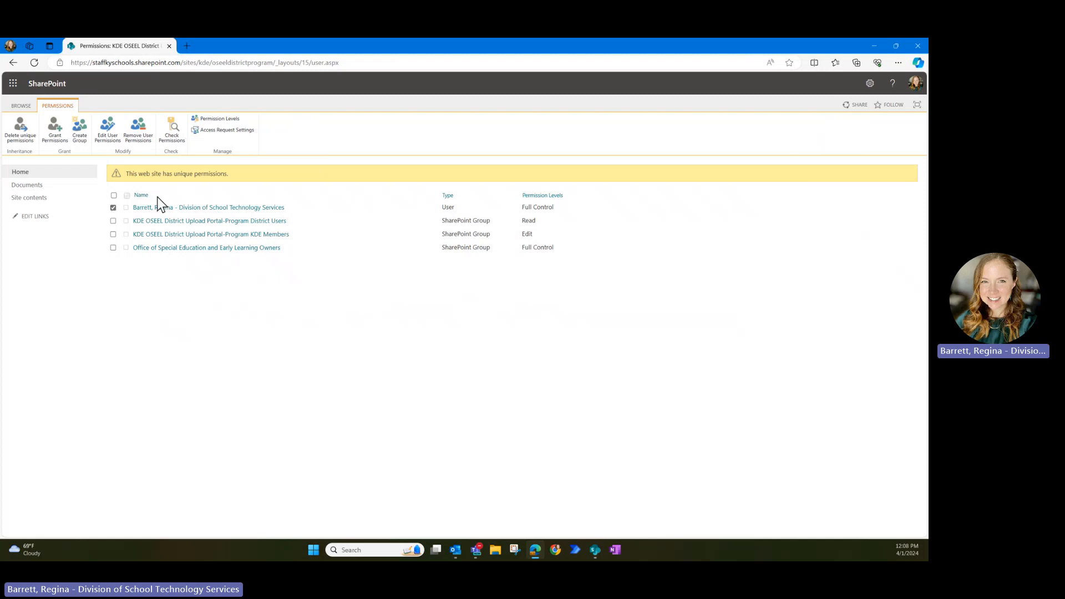
click(138, 133)
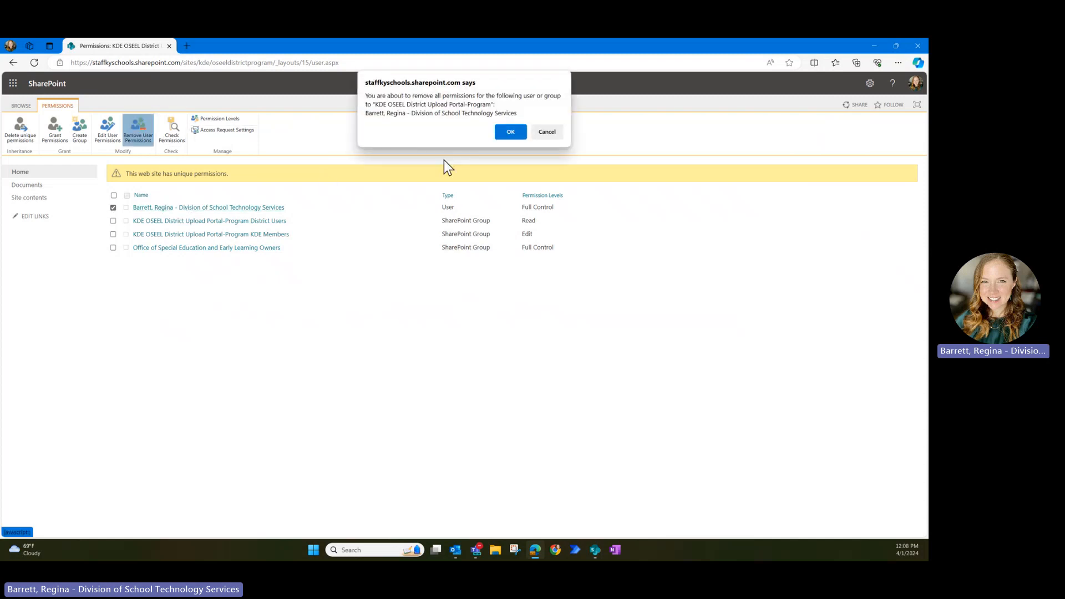
click(519, 135)
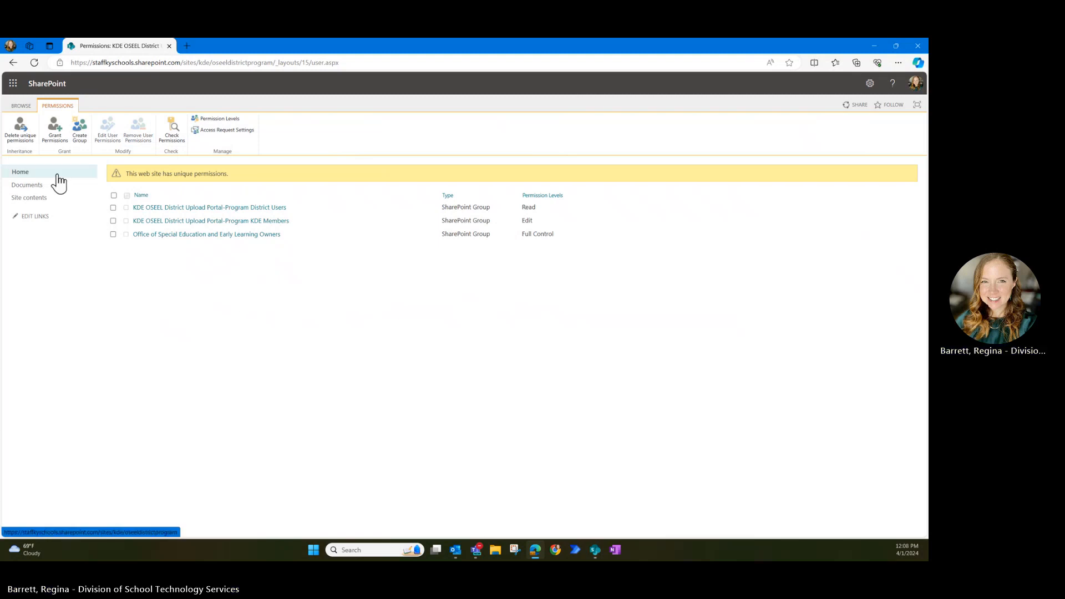
click(20, 172)
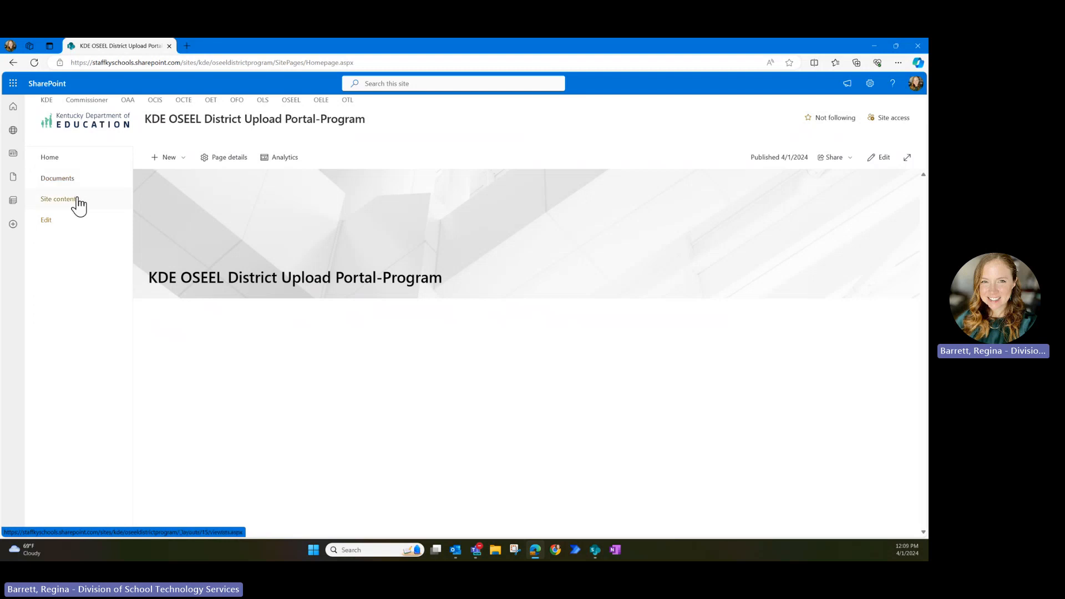
- Create a blank document library named DocSubmission from Site contents
click(82, 201)
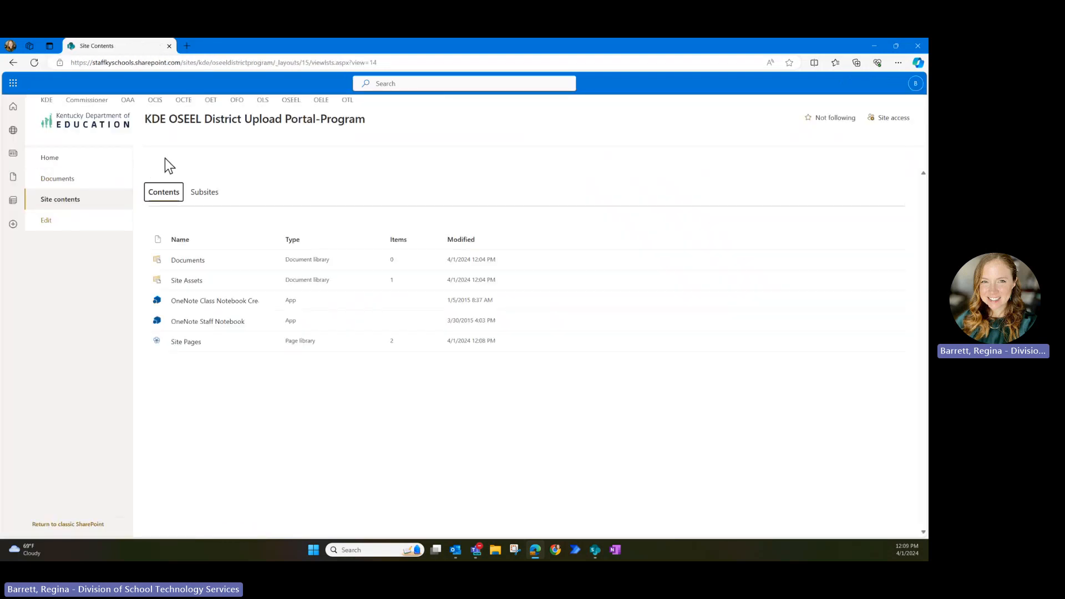
click(165, 157)
click(178, 210)
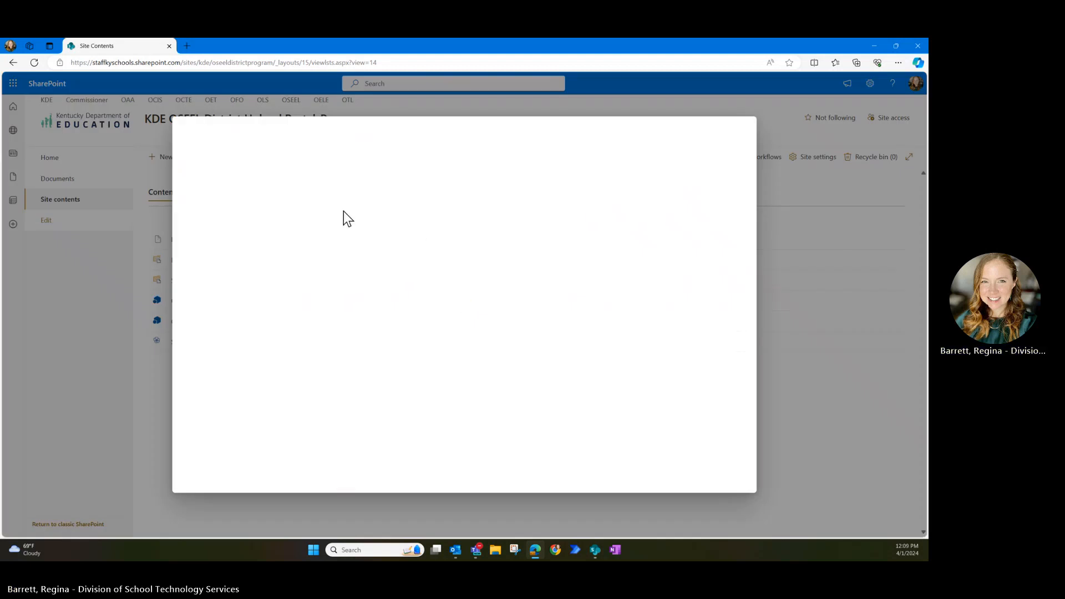
click(213, 186)
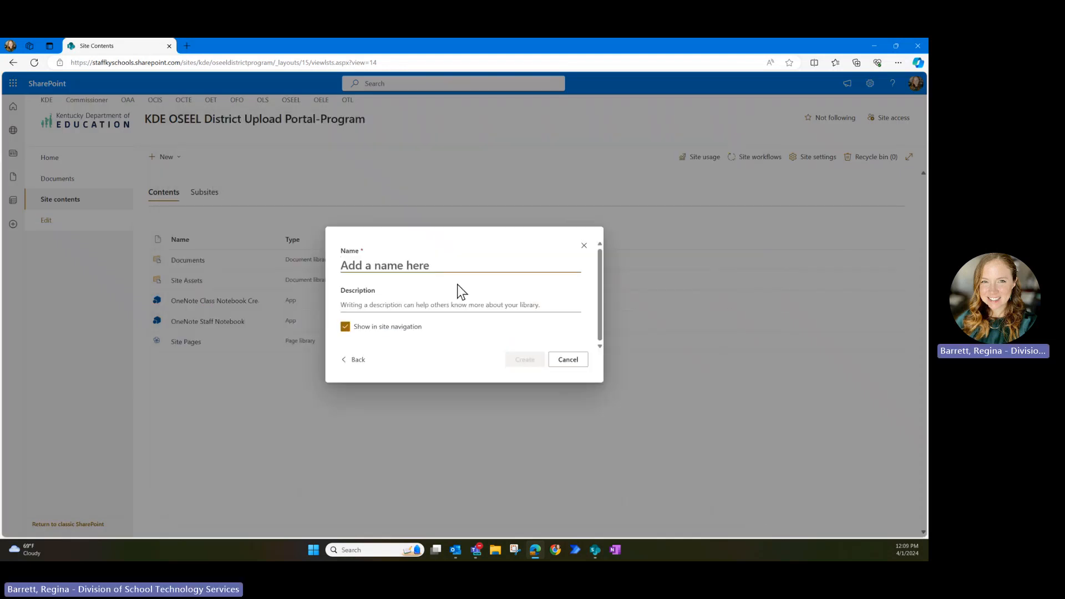
text(DocSubmission)
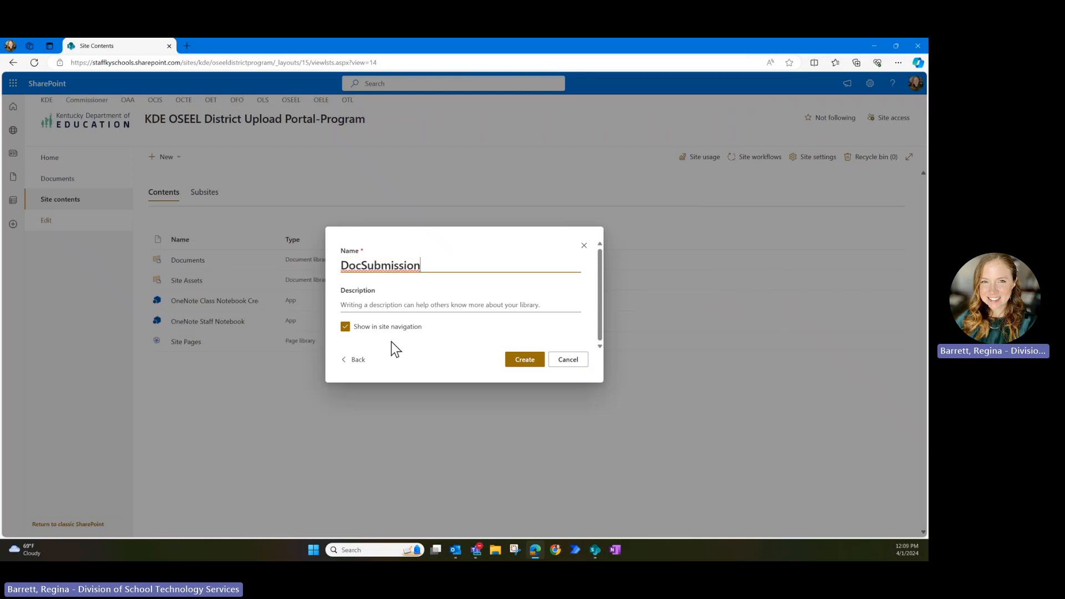
click(515, 365)
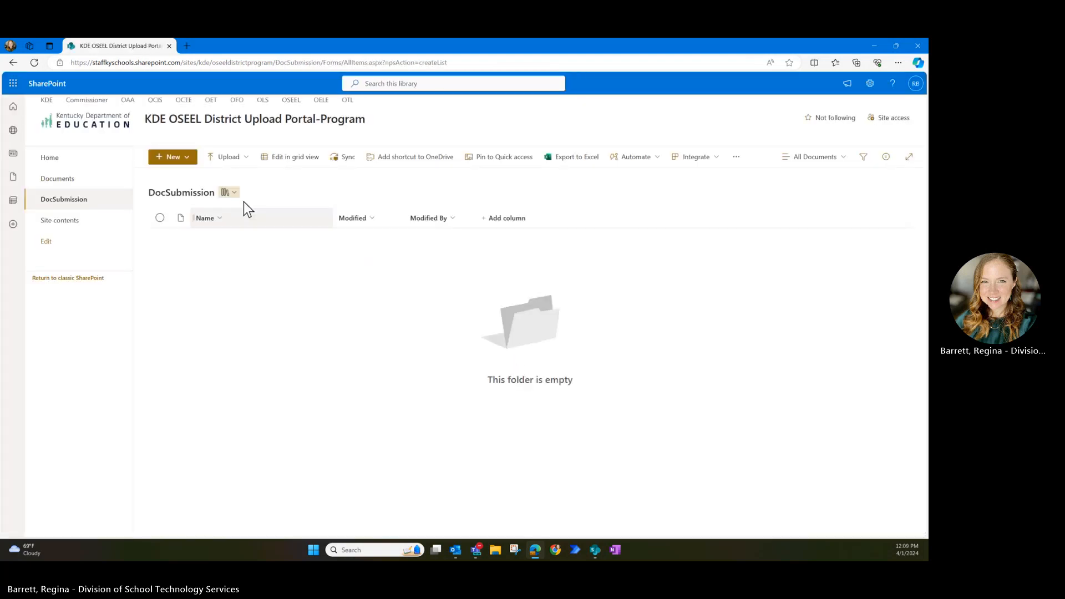
click(870, 83)
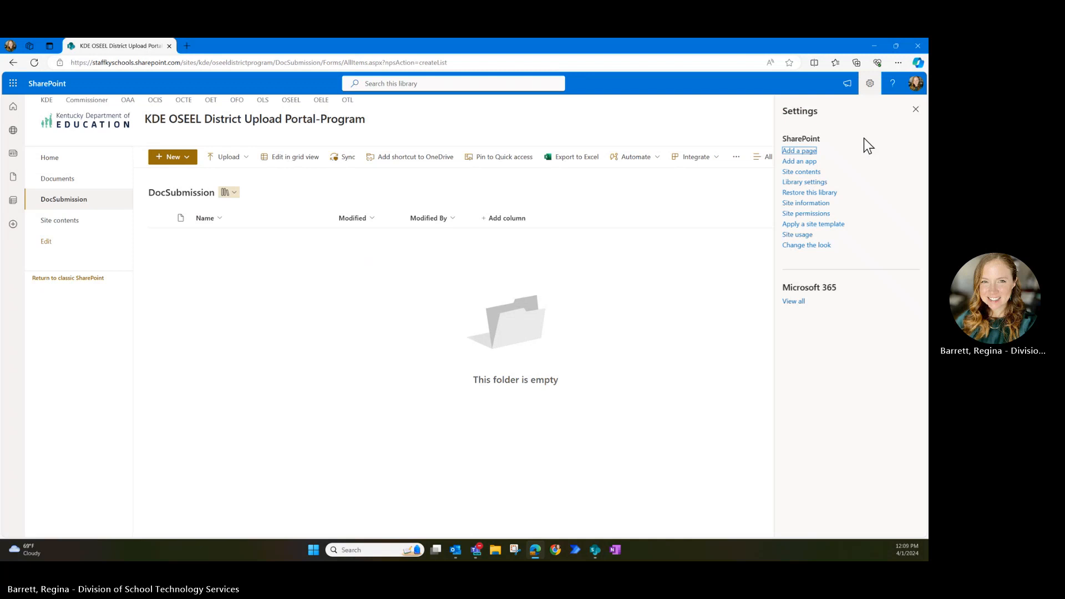
- Rename the DocSubmission library to 'Document Submission Library' and save
click(804, 183)
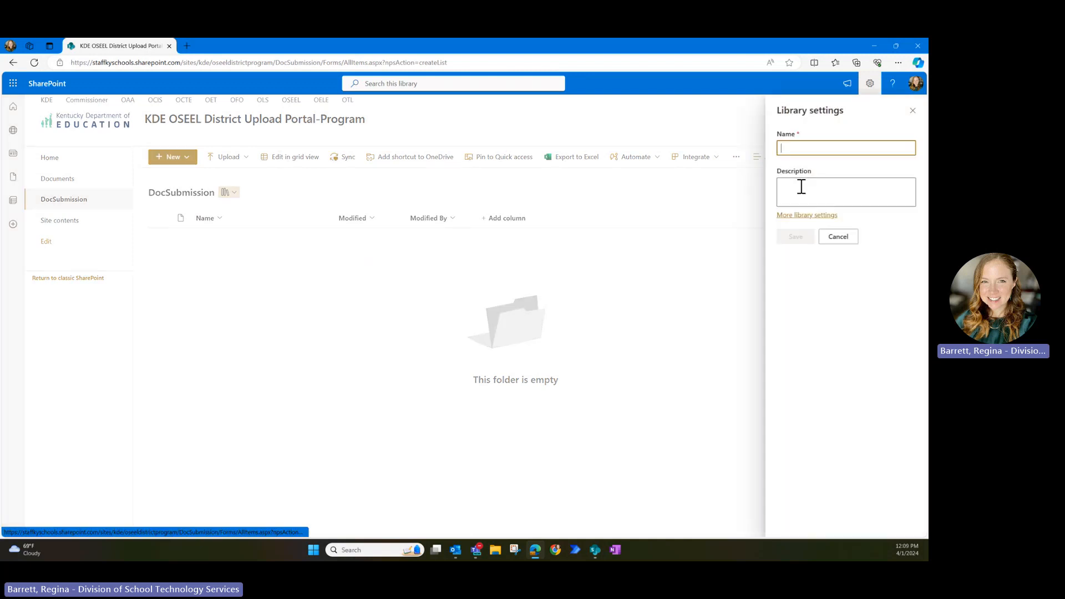
click(793, 148)
text(ument)
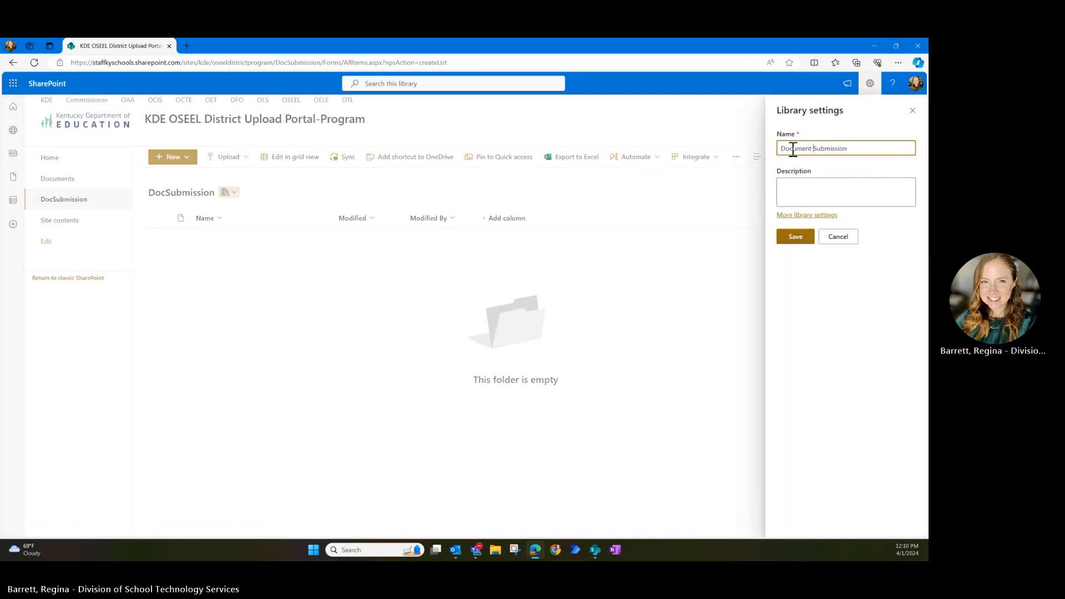
click(869, 149)
text(L)
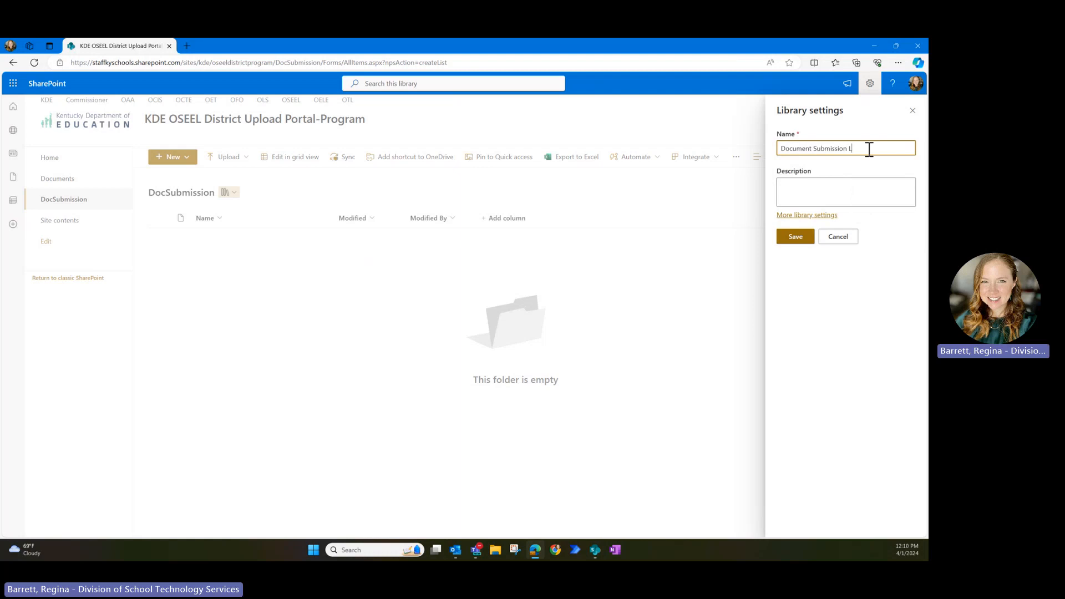
text(ibrary)
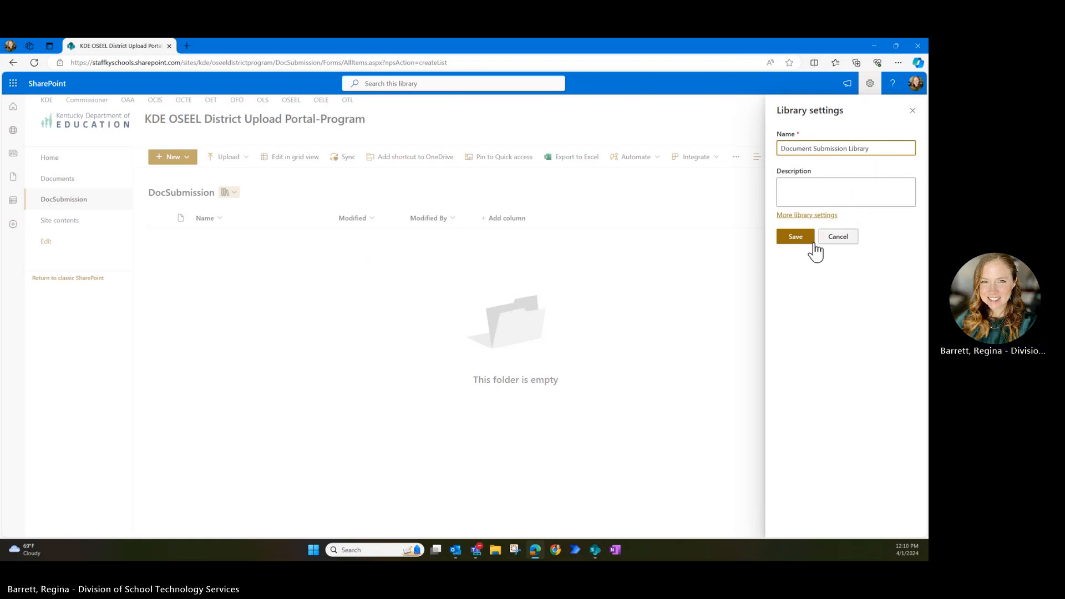
click(796, 237)
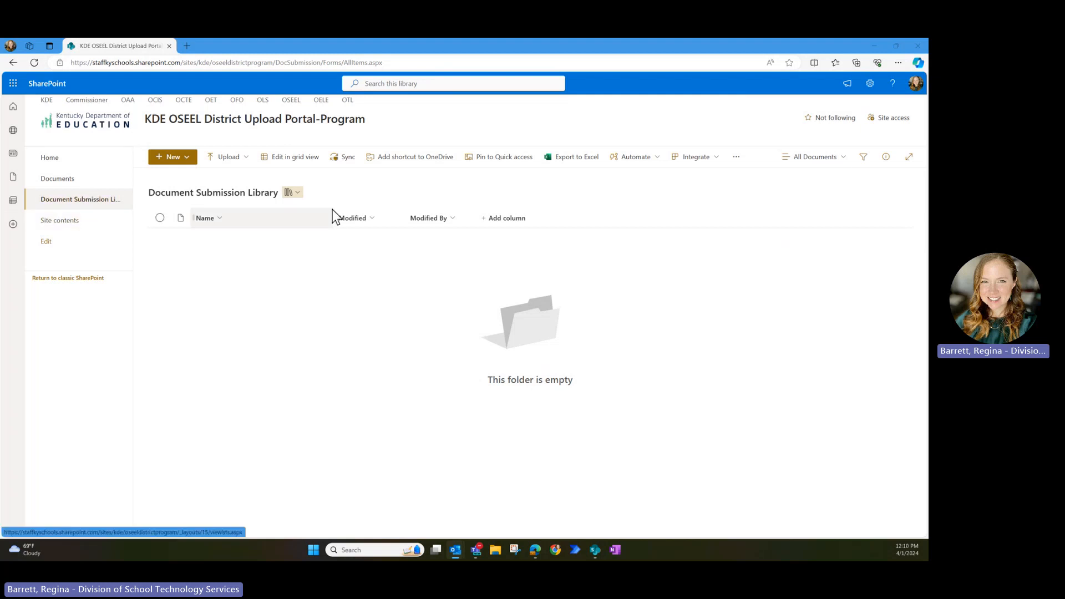
- Go from Site information to the full site settings and view Site columns
click(870, 83)
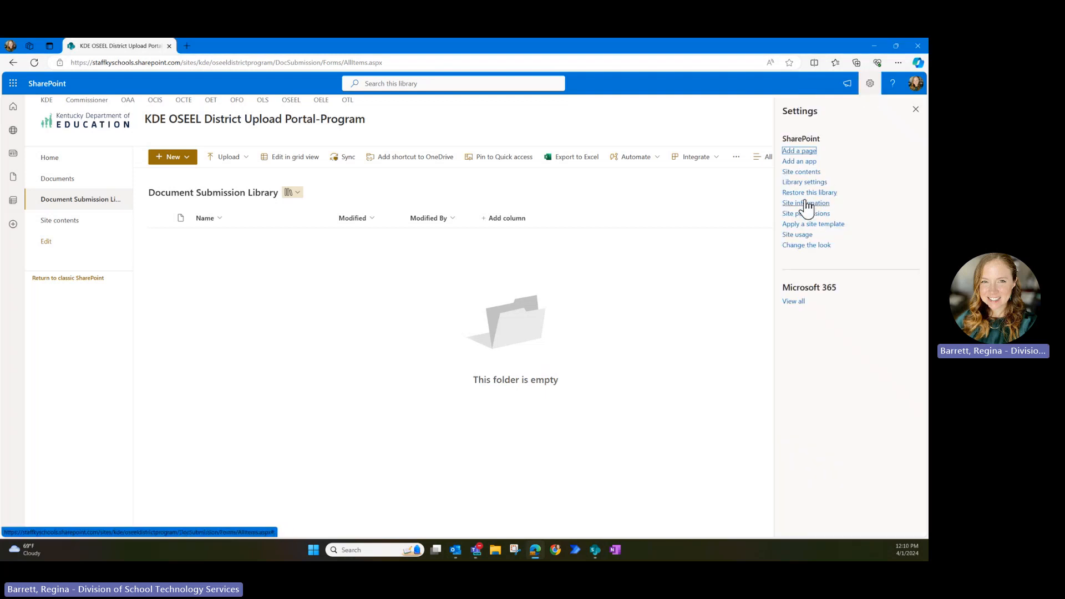
click(805, 203)
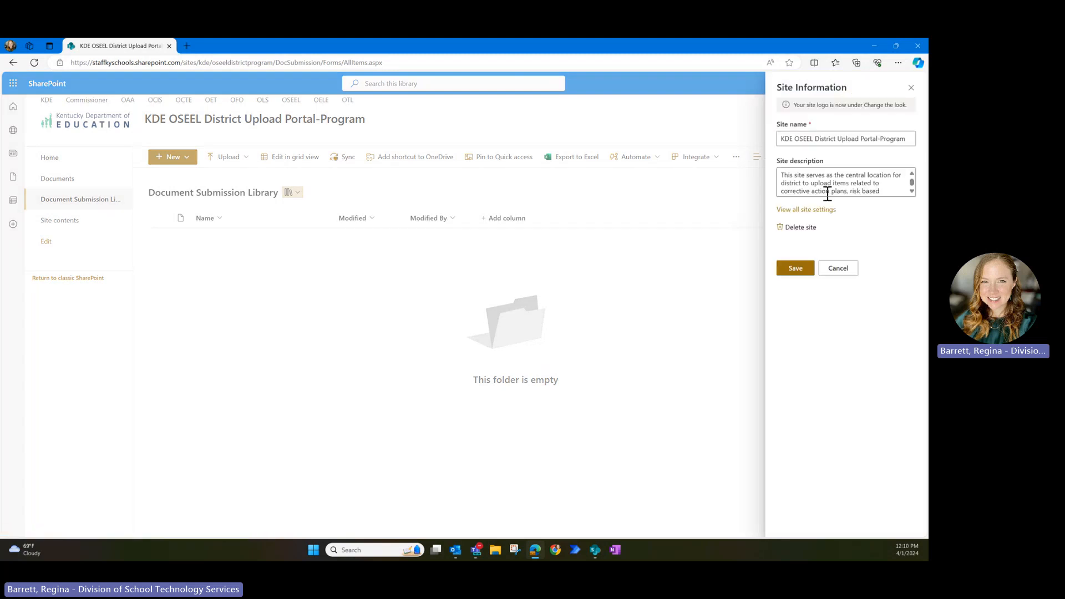
click(806, 210)
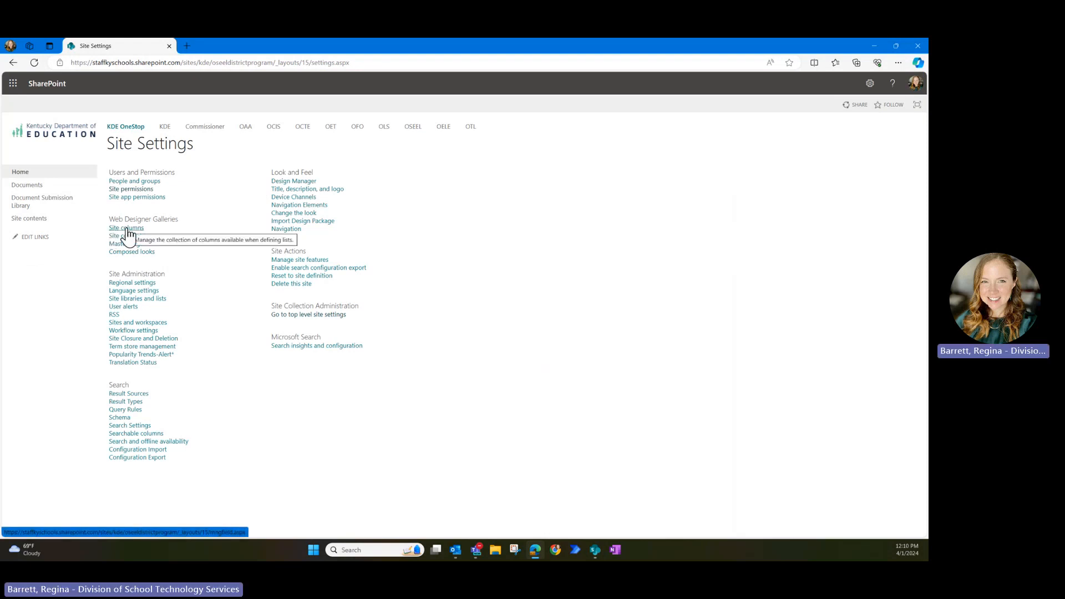
click(127, 228)
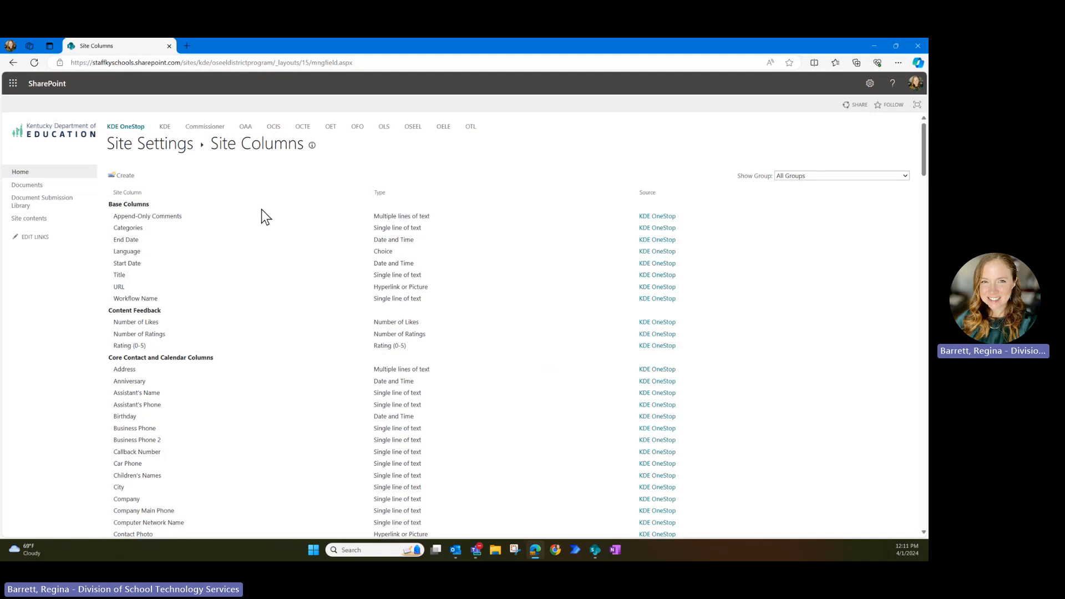
- Open the Documents library's permissions and stop inheriting site permissions
click(45, 188)
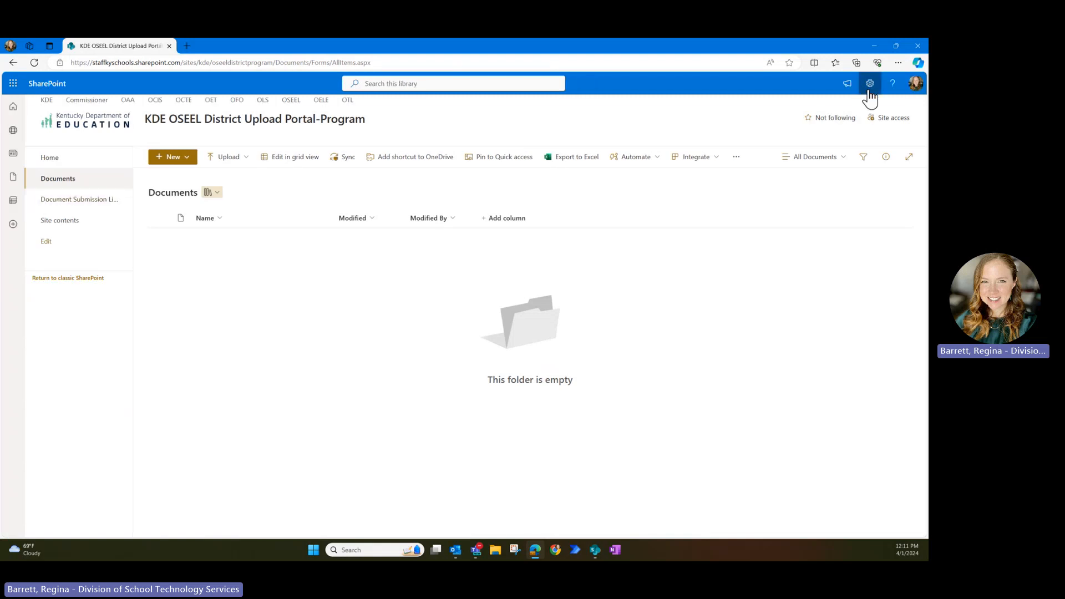
click(869, 85)
click(811, 181)
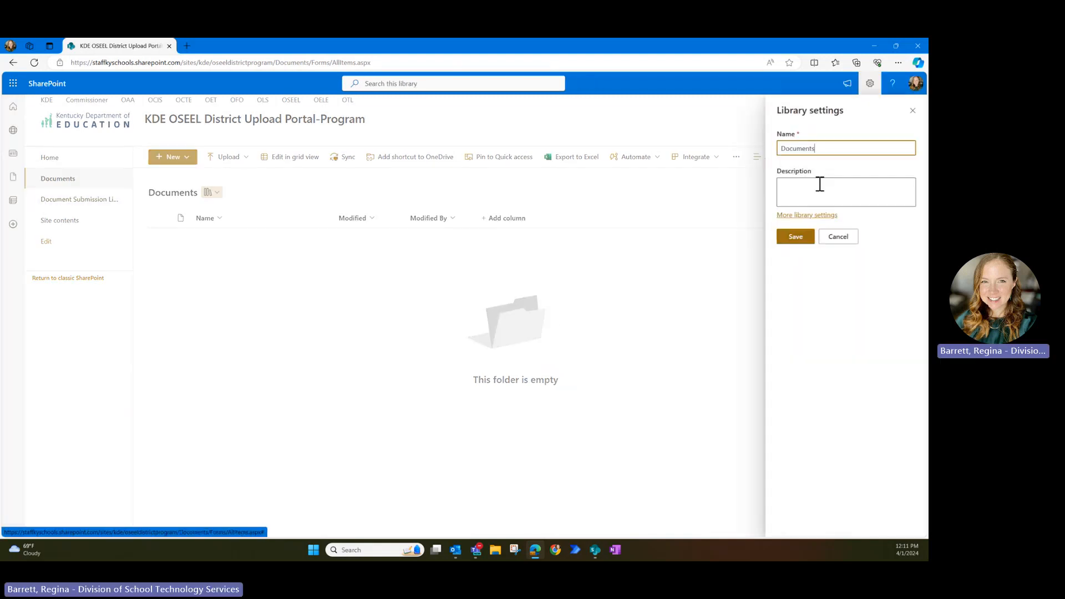
click(802, 216)
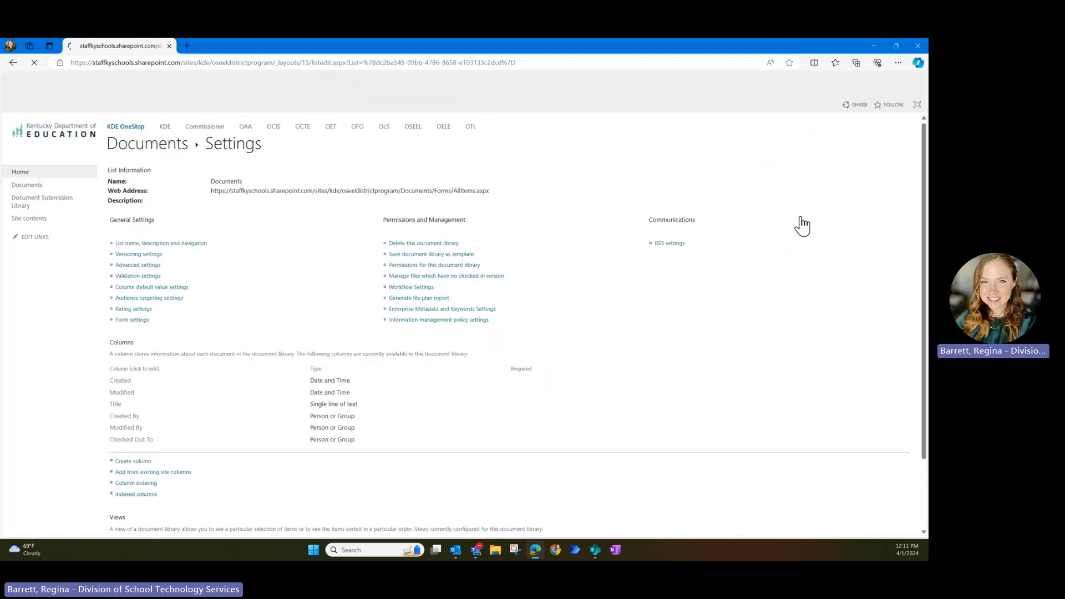
click(409, 265)
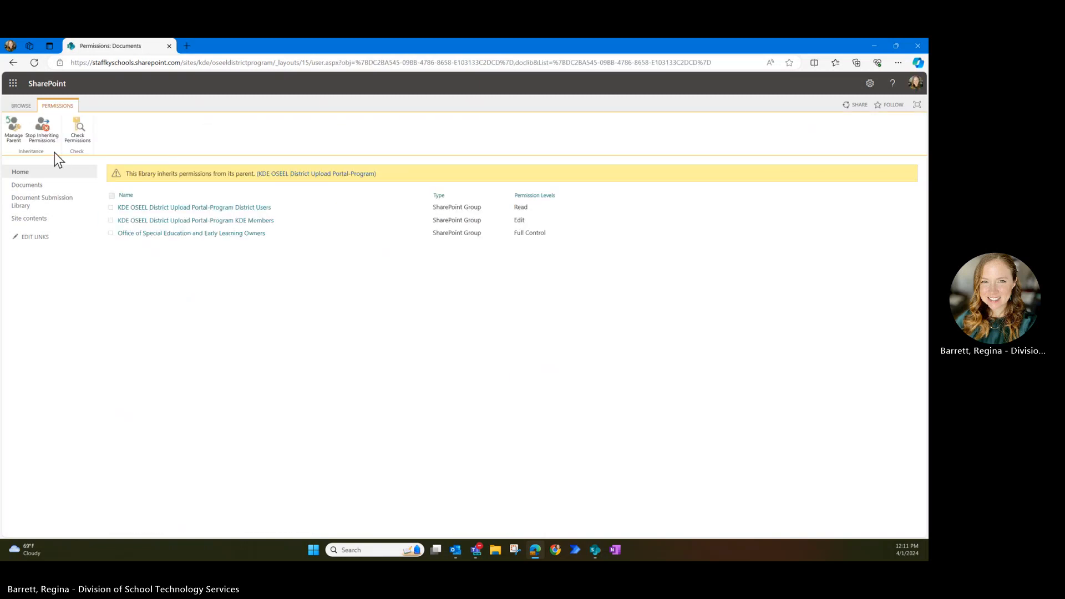
click(45, 133)
click(507, 131)
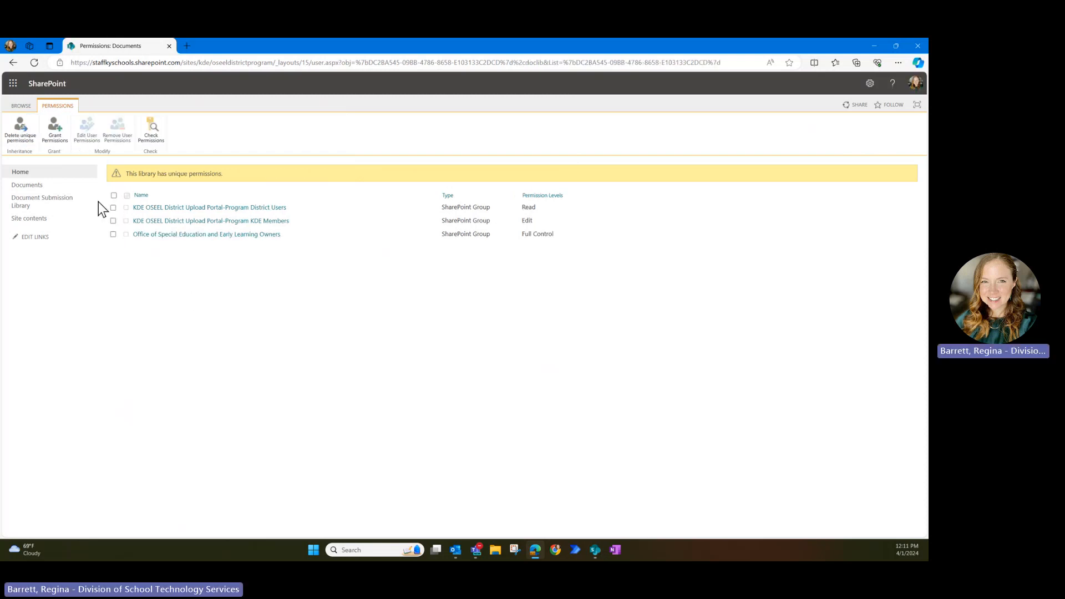
- Change District Users to the Records Center Web Service Submitters permission level
click(113, 208)
click(96, 140)
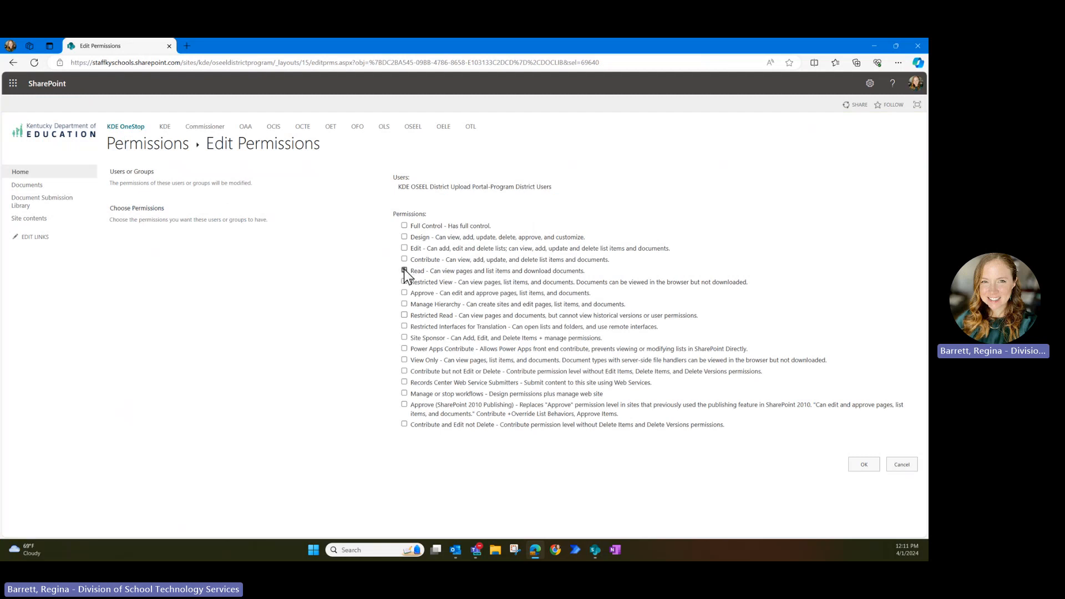
click(405, 382)
click(856, 467)
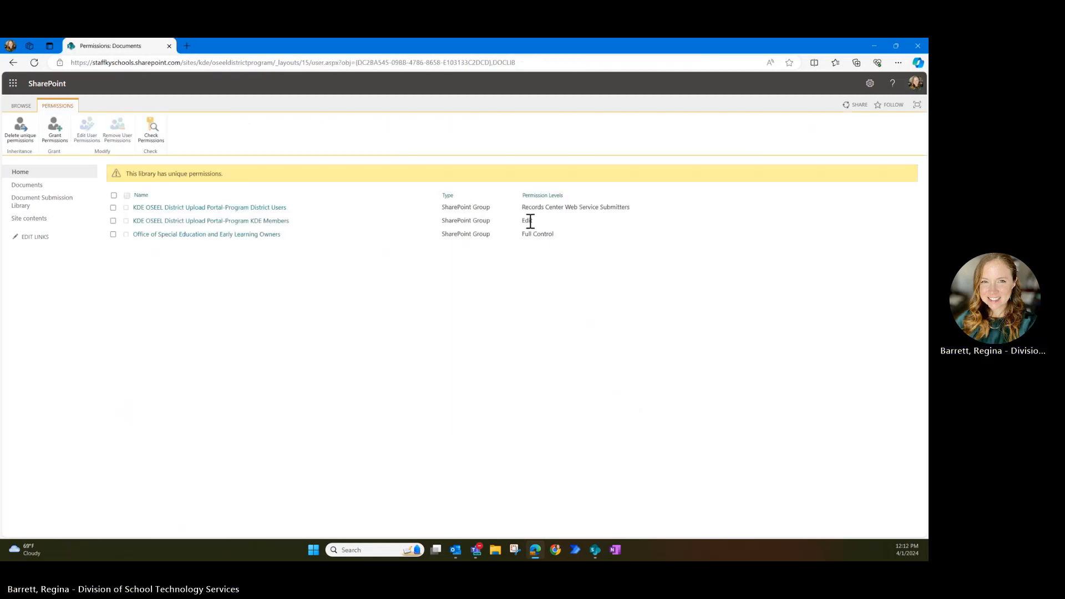
- Open the Document Submission Library's permissions and stop inheriting site permissions
click(65, 206)
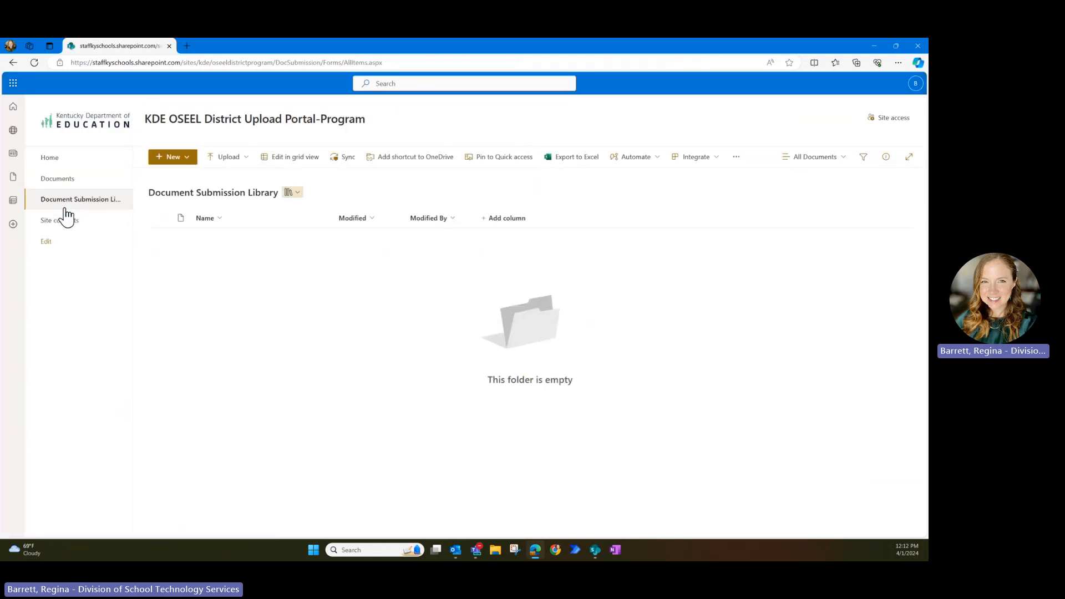
click(876, 84)
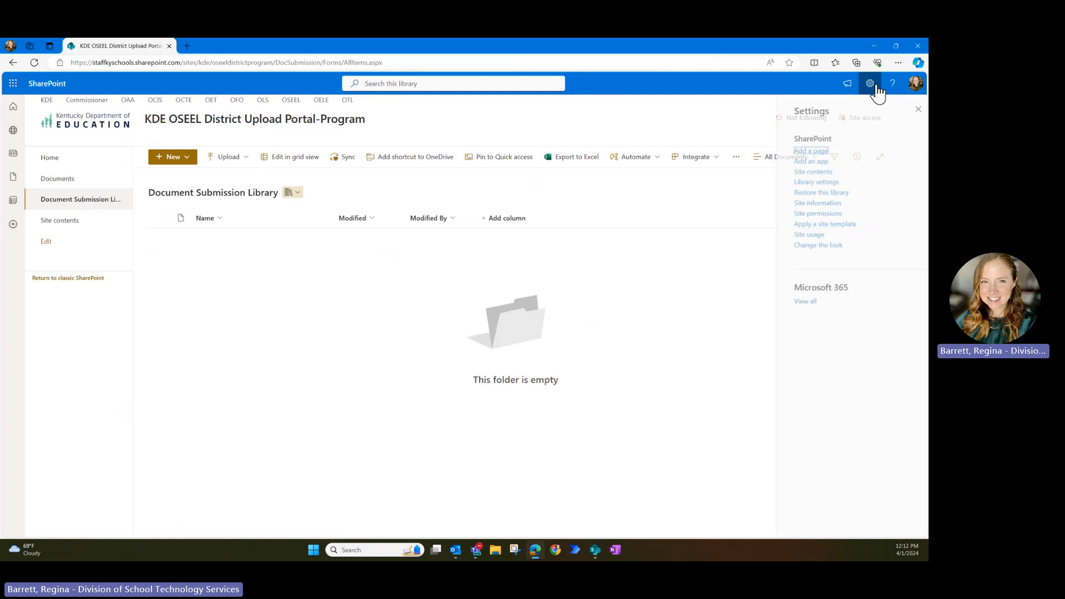
click(803, 189)
click(806, 216)
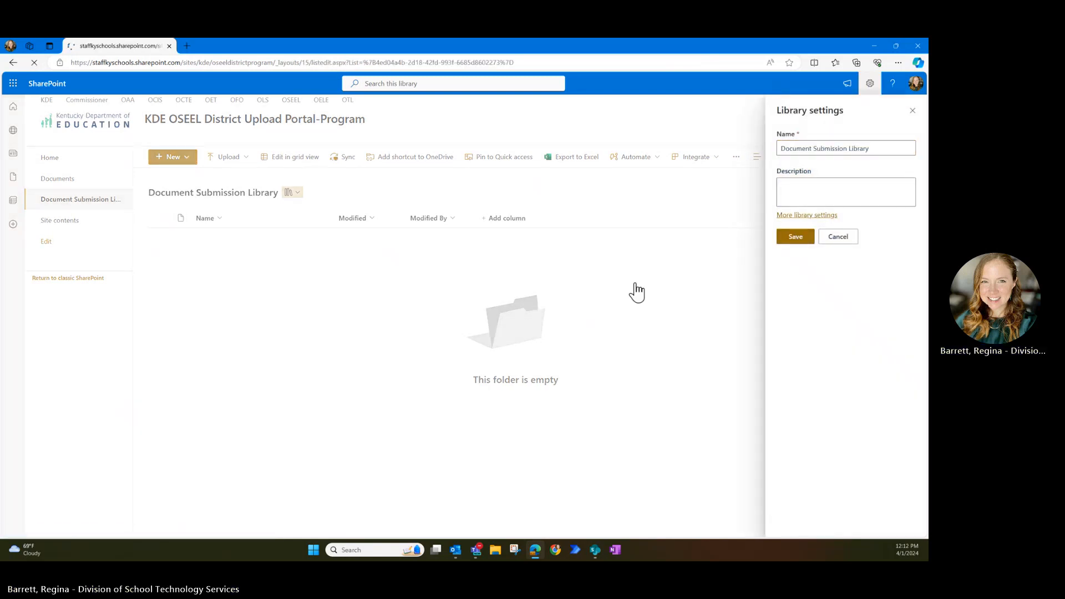
click(416, 267)
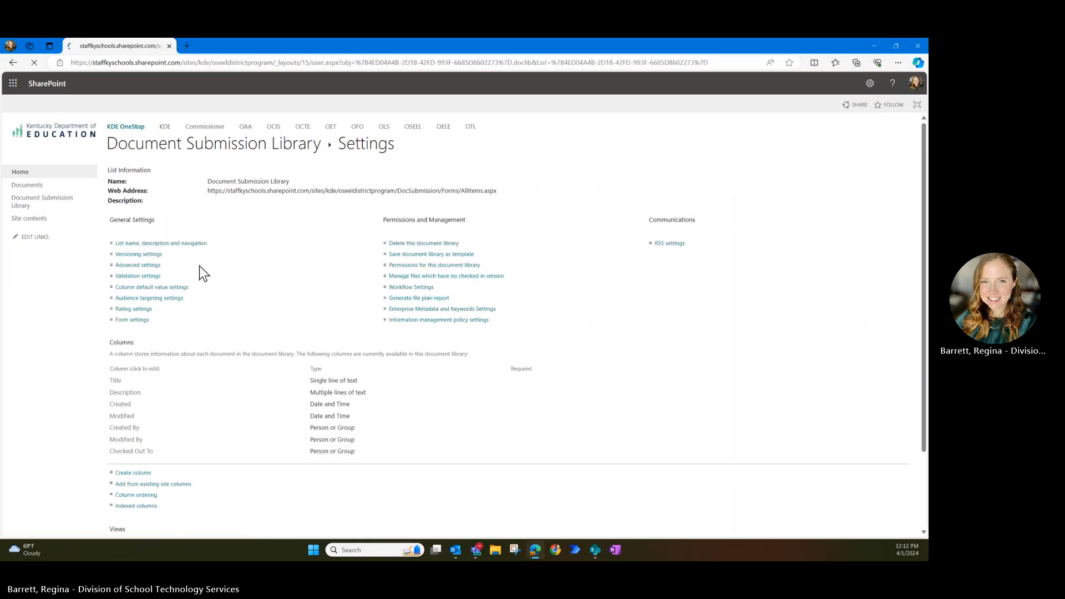
click(45, 135)
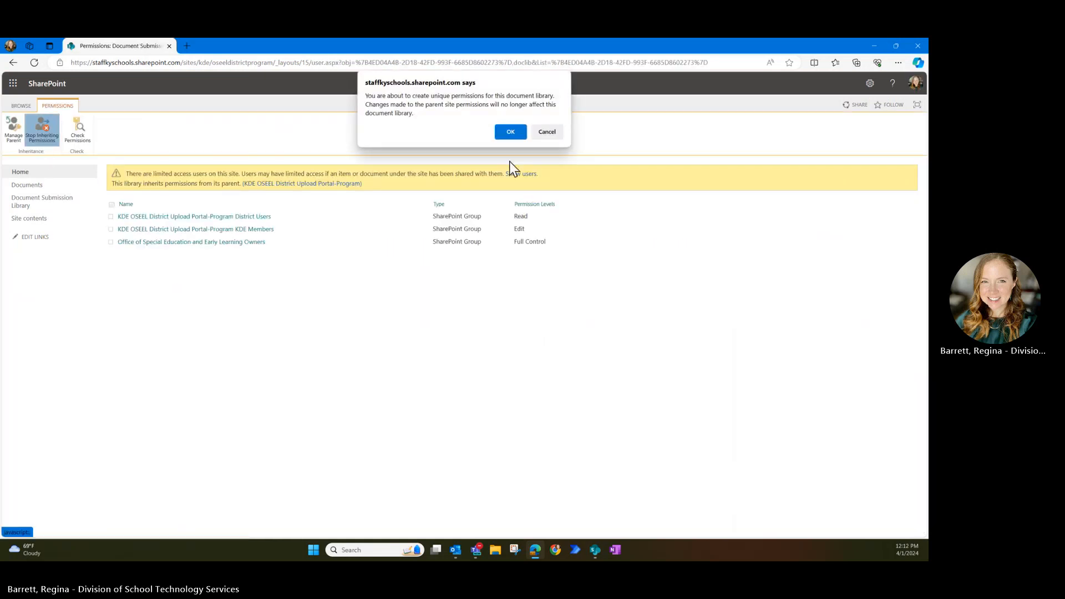
click(508, 132)
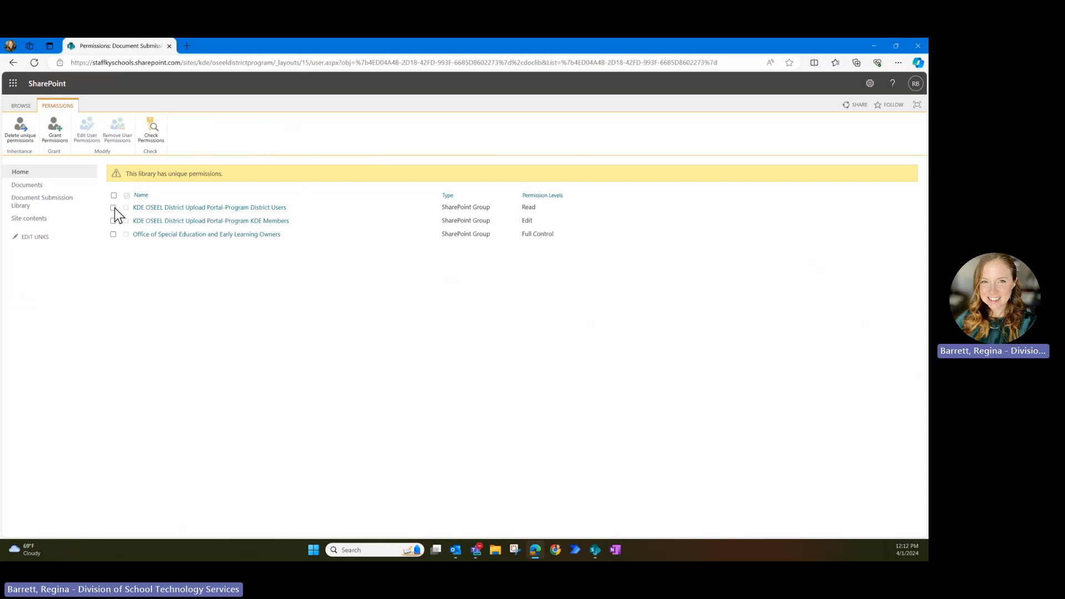
- Give District Users Contribute instead of Read, then return to the library settings page
click(113, 207)
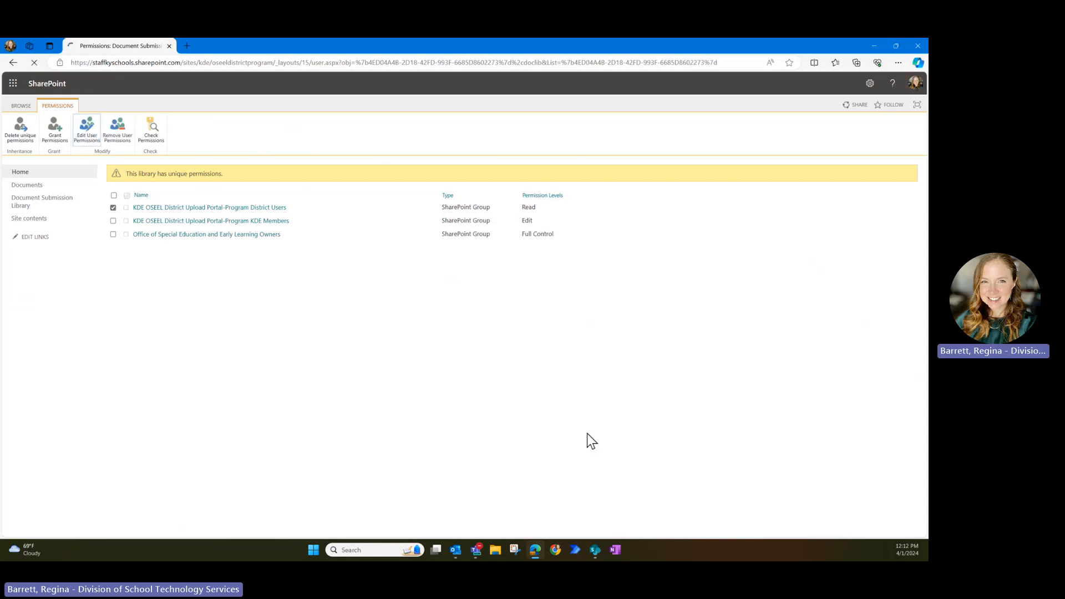
click(405, 270)
click(405, 258)
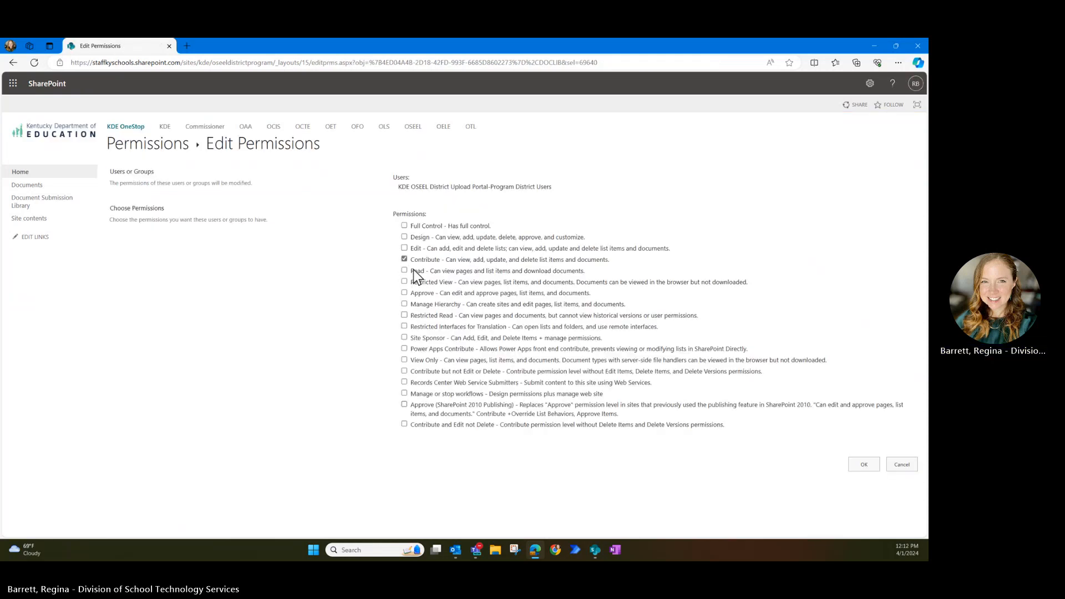
click(857, 467)
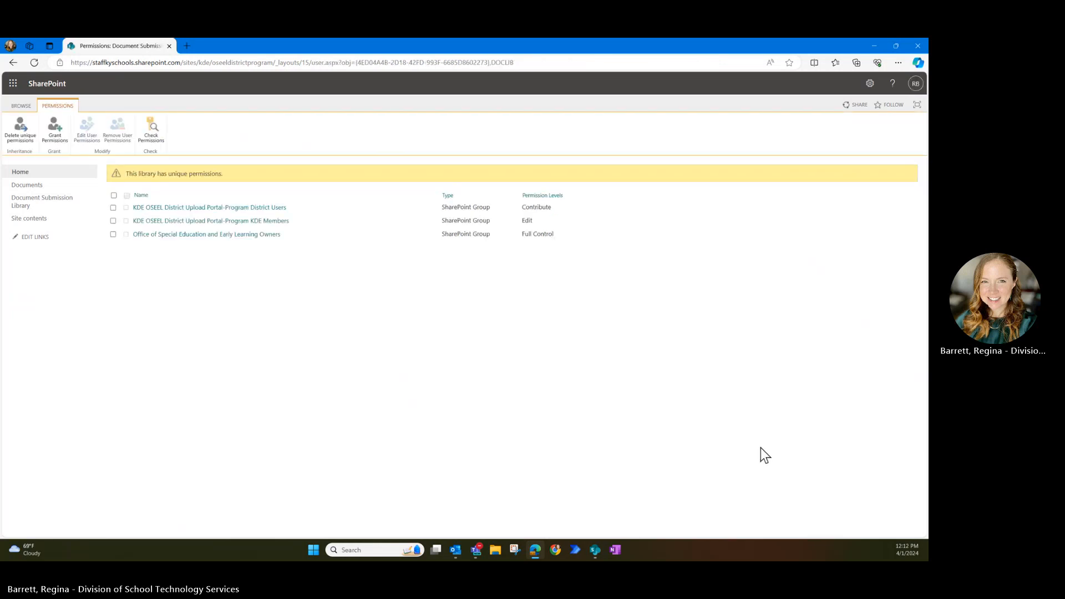
click(21, 107)
click(153, 149)
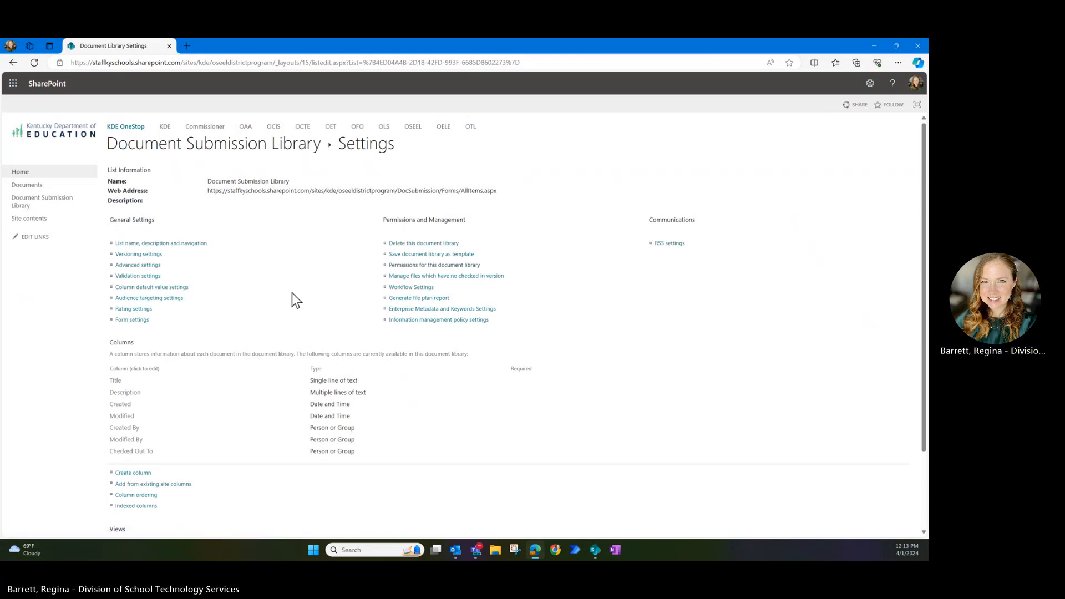
- Set Require content approval to Yes in the library's versioning settings and return to the library
click(139, 255)
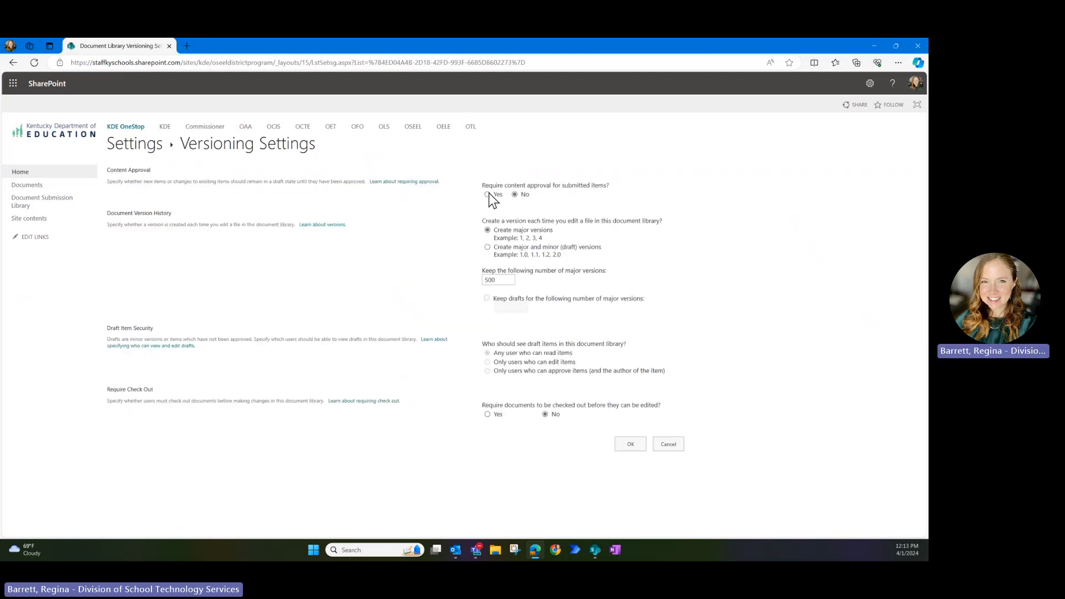
click(488, 194)
click(621, 447)
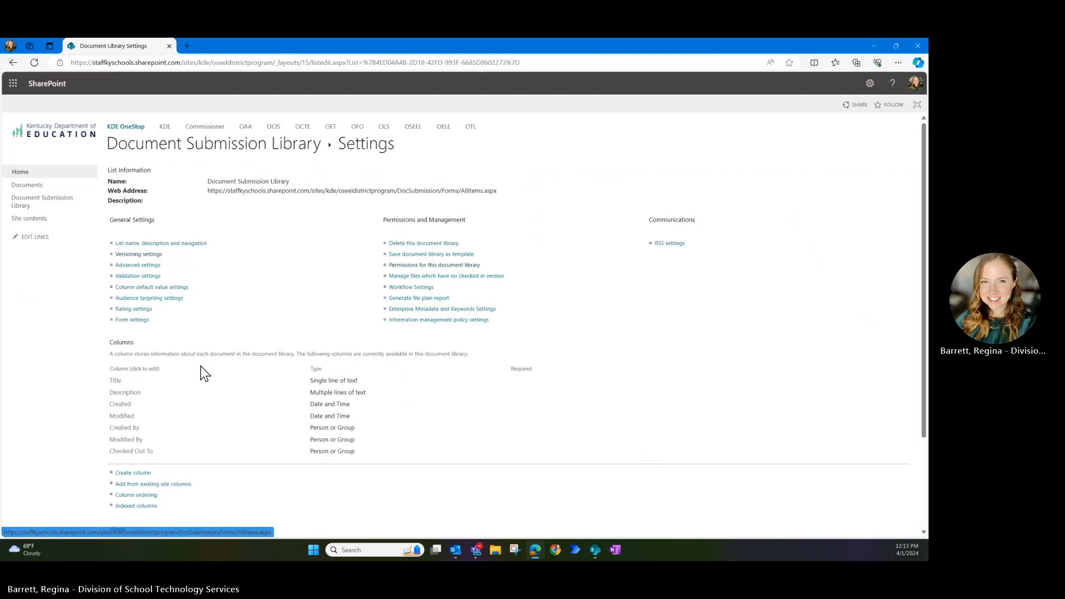
click(225, 149)
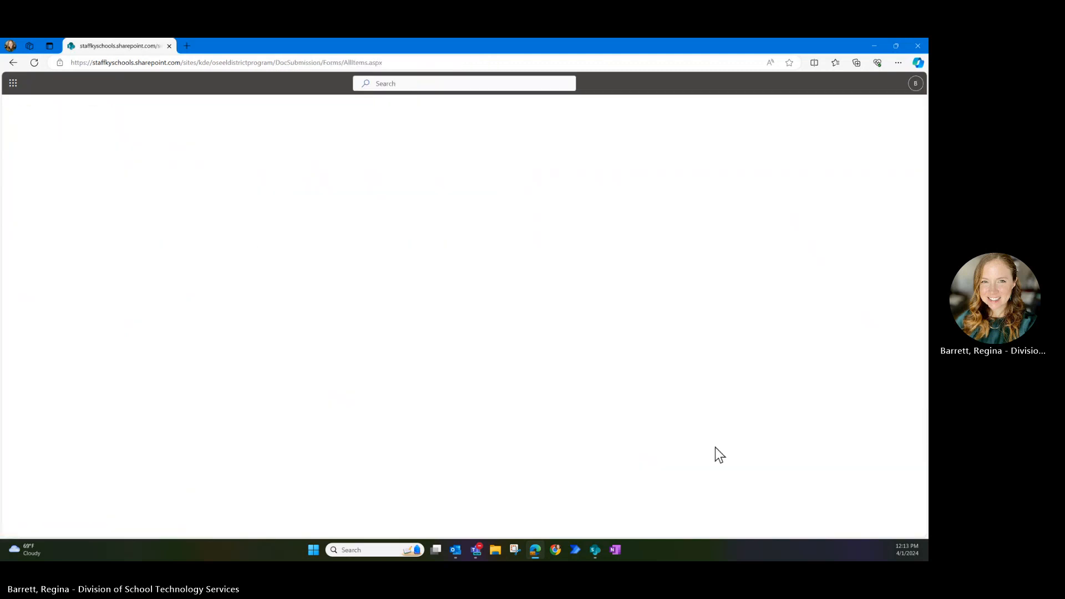
- Hide the Approval Status column from the current library view
click(533, 218)
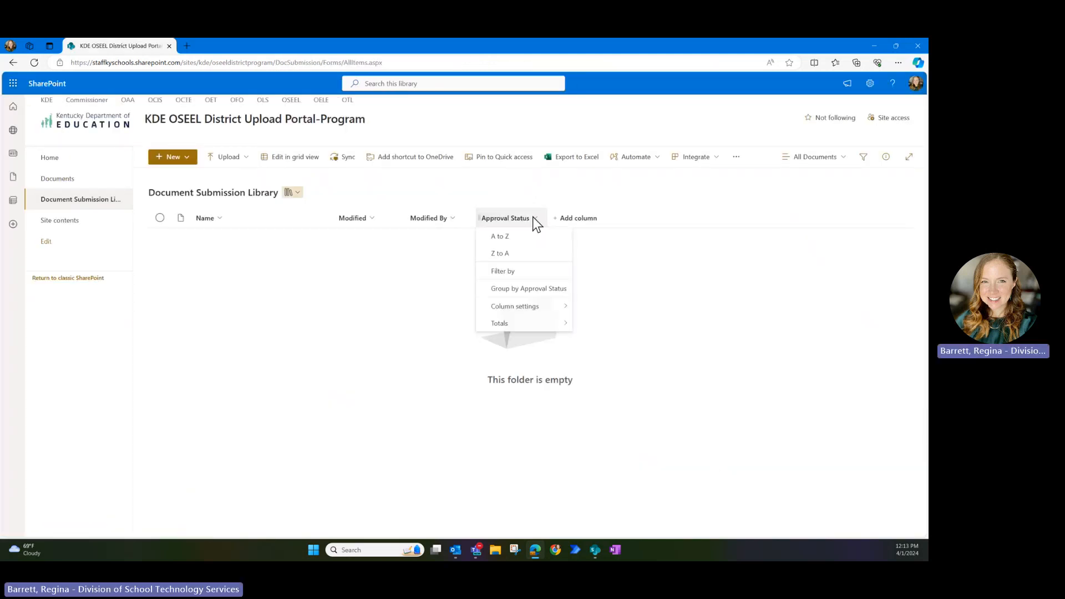
mouse_move(527, 306)
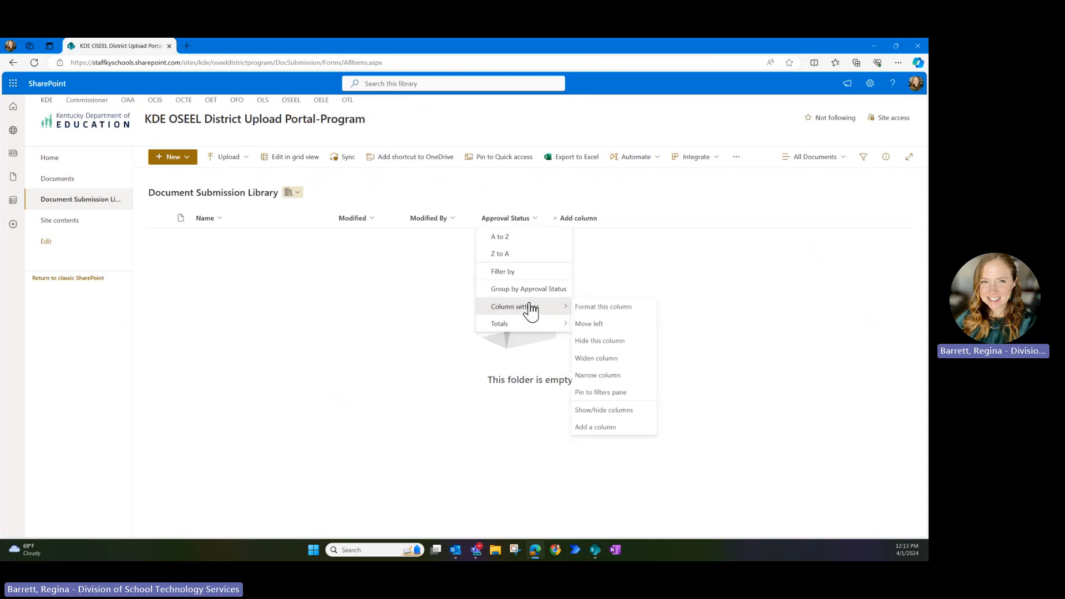
click(631, 340)
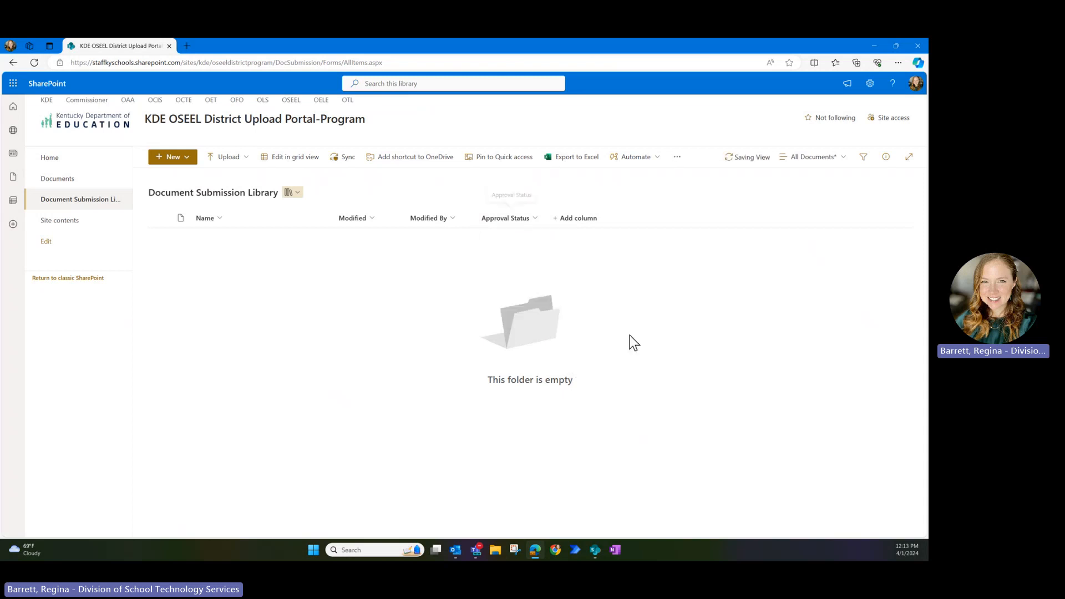
- Delete the Approve/reject Items view
click(815, 160)
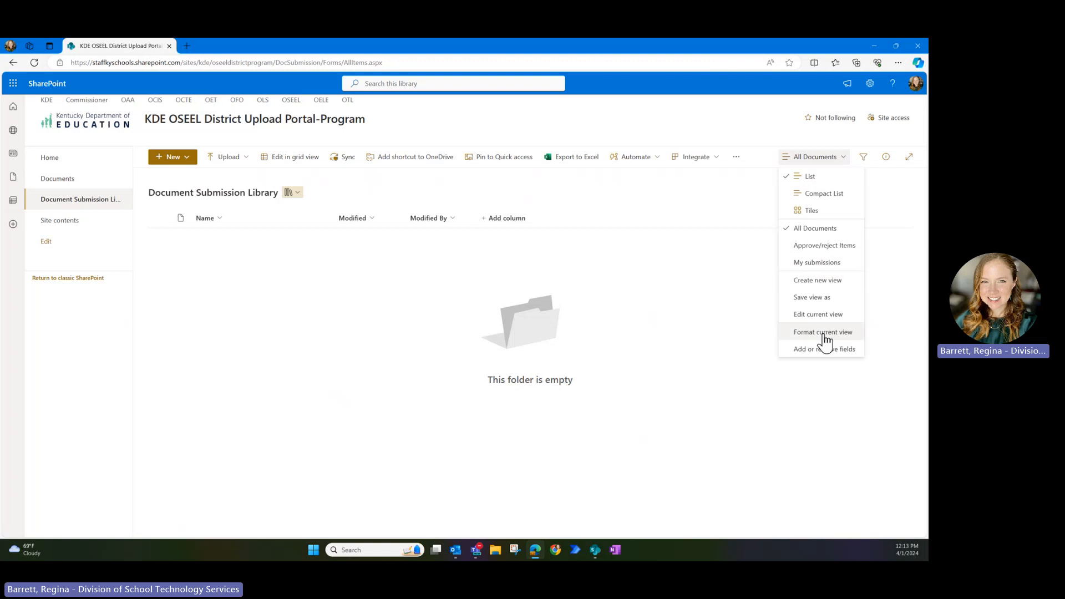
click(832, 246)
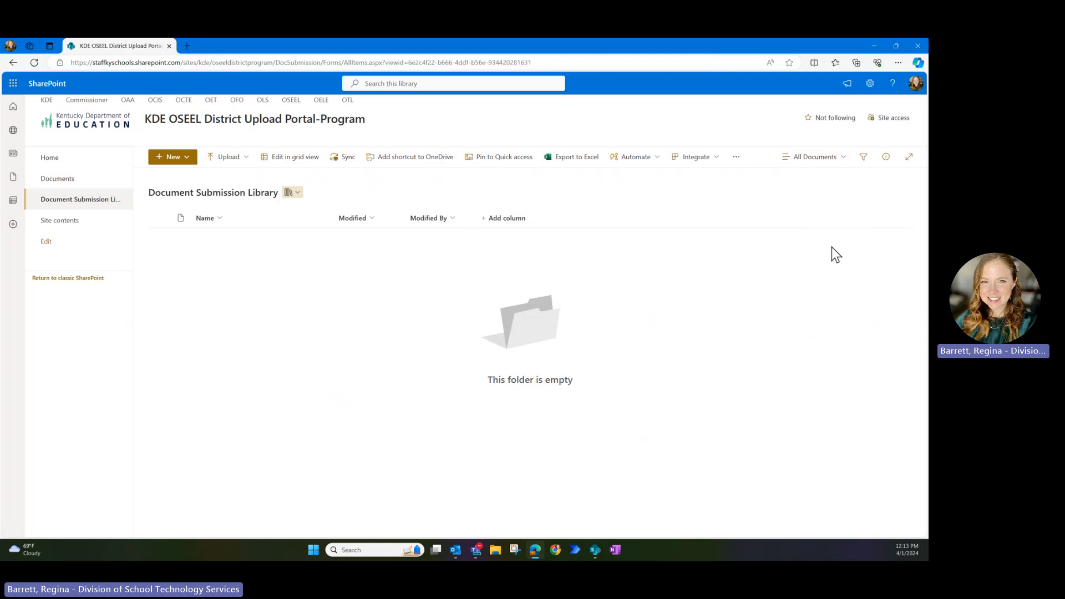
click(819, 161)
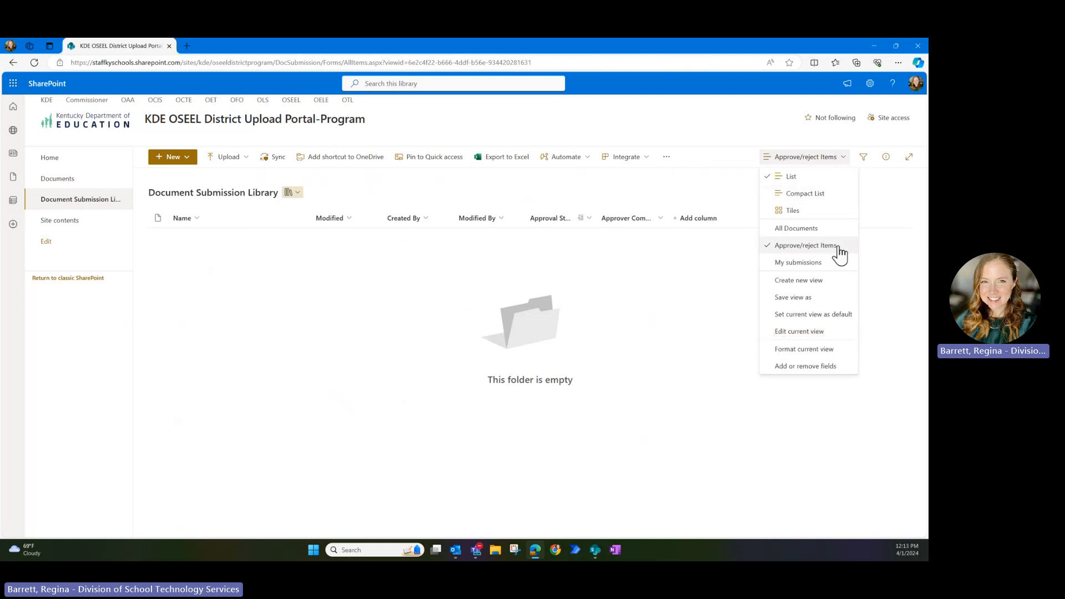
click(777, 333)
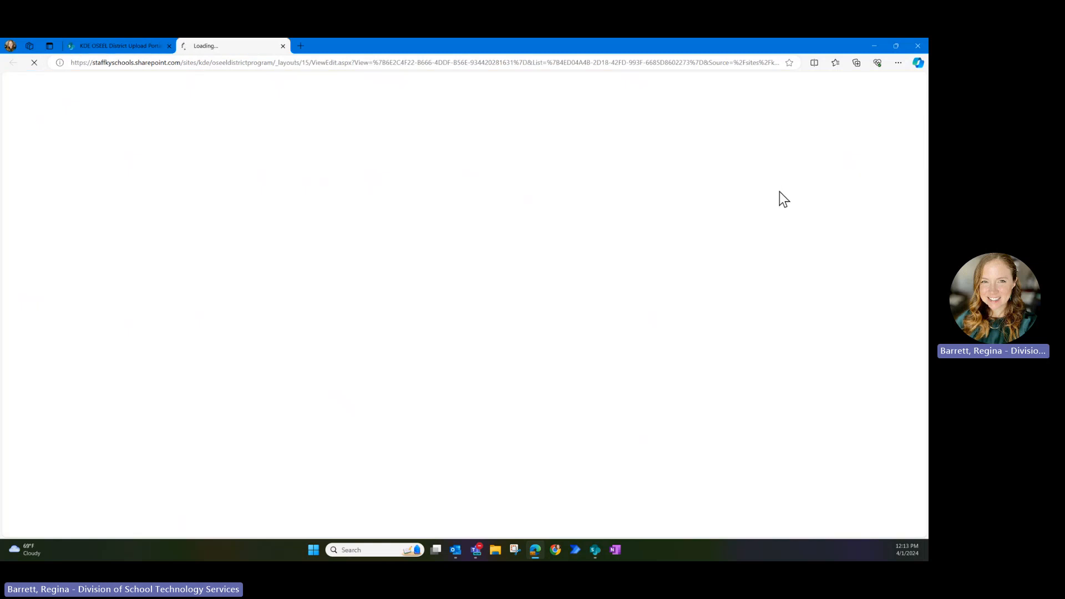
click(783, 173)
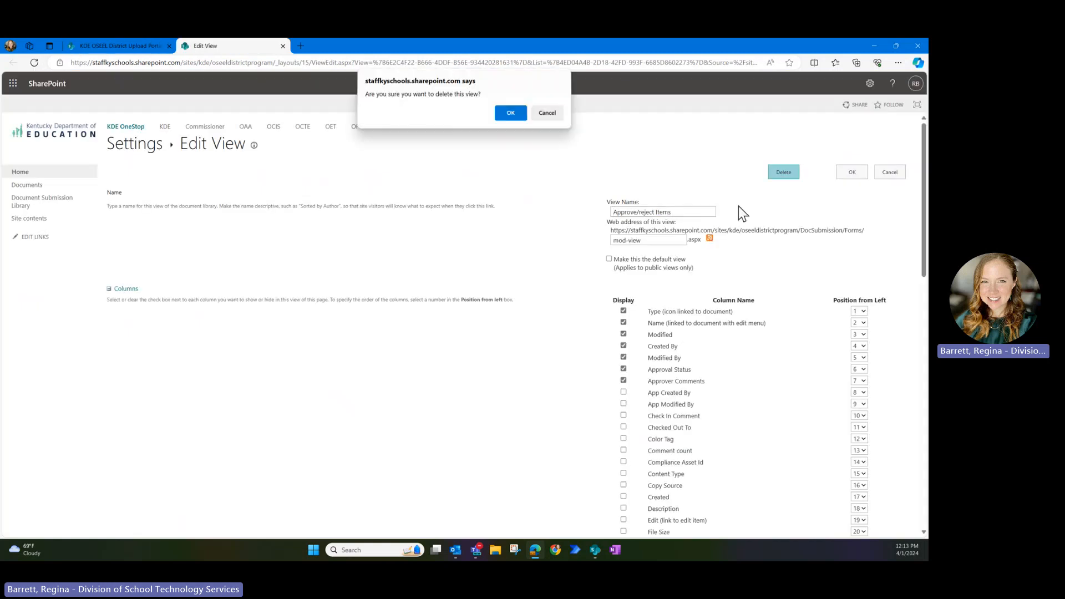
click(502, 115)
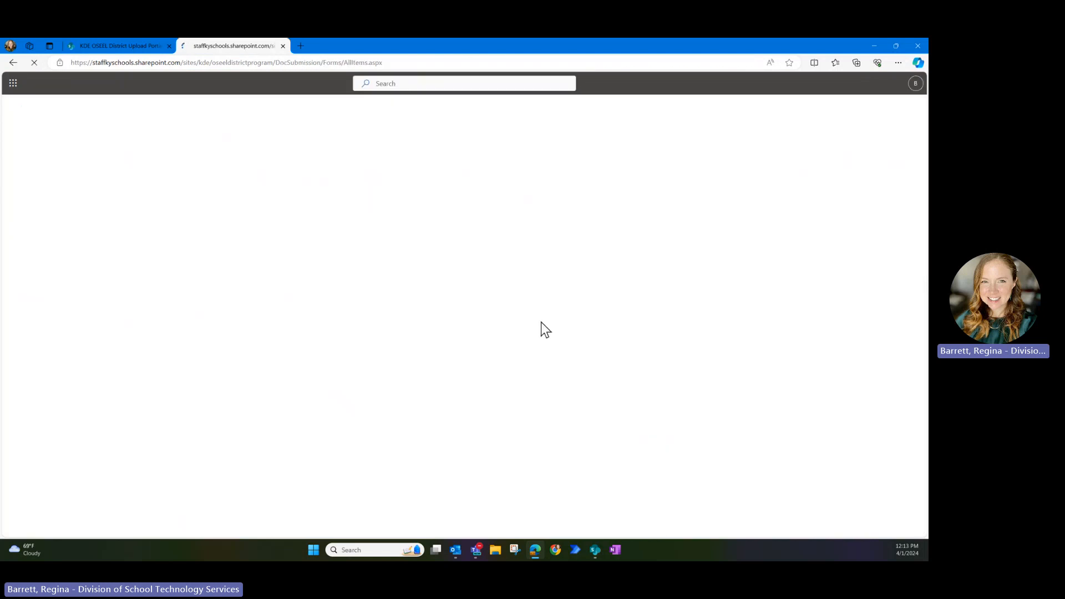
- Delete the My submissions view, leaving the library on All Documents
click(814, 158)
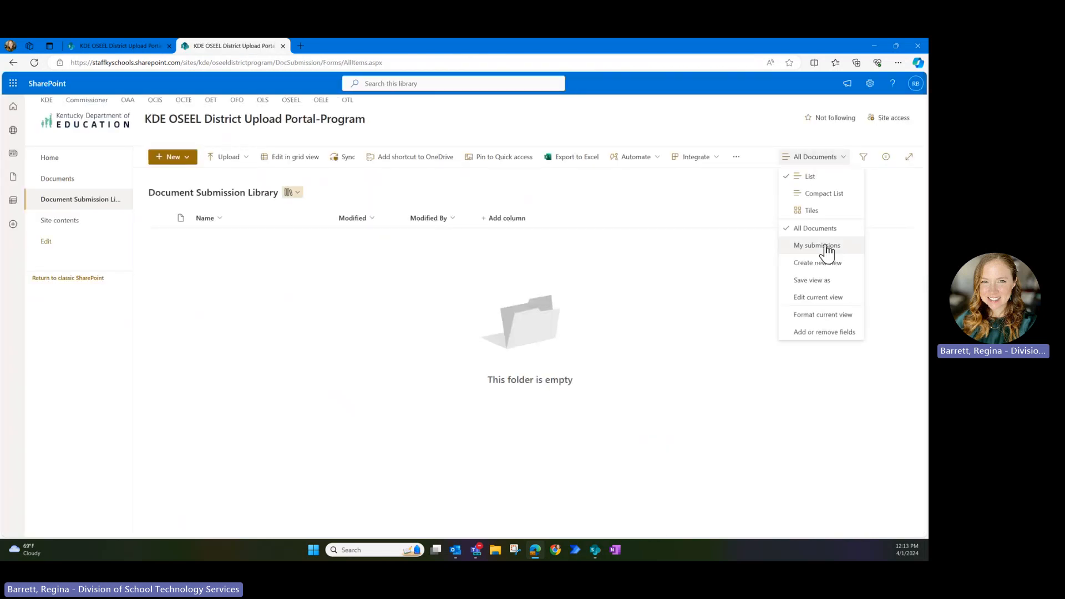
click(827, 246)
click(824, 159)
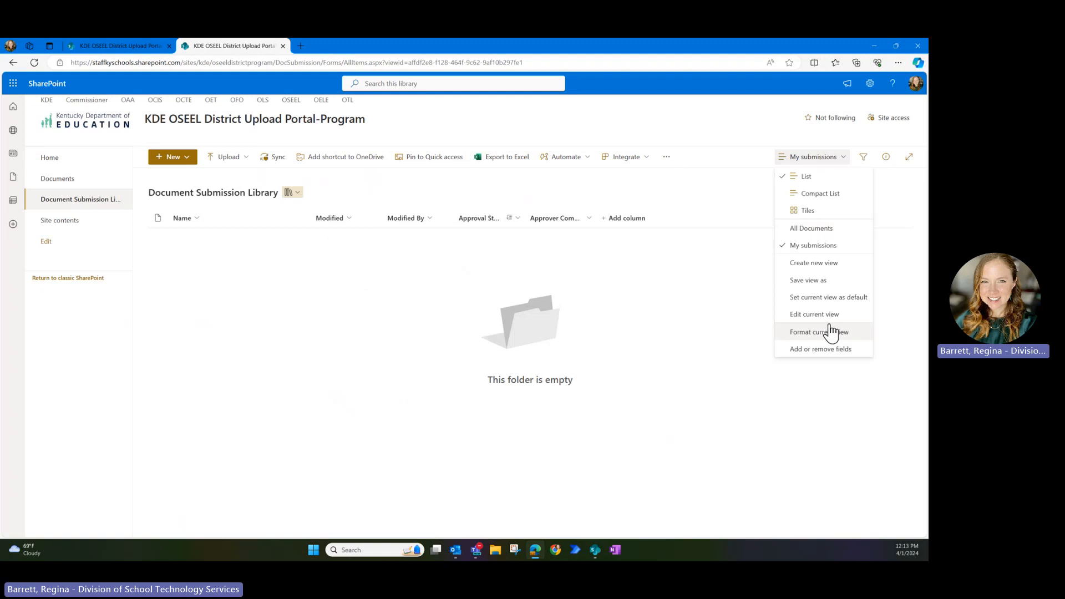
click(826, 322)
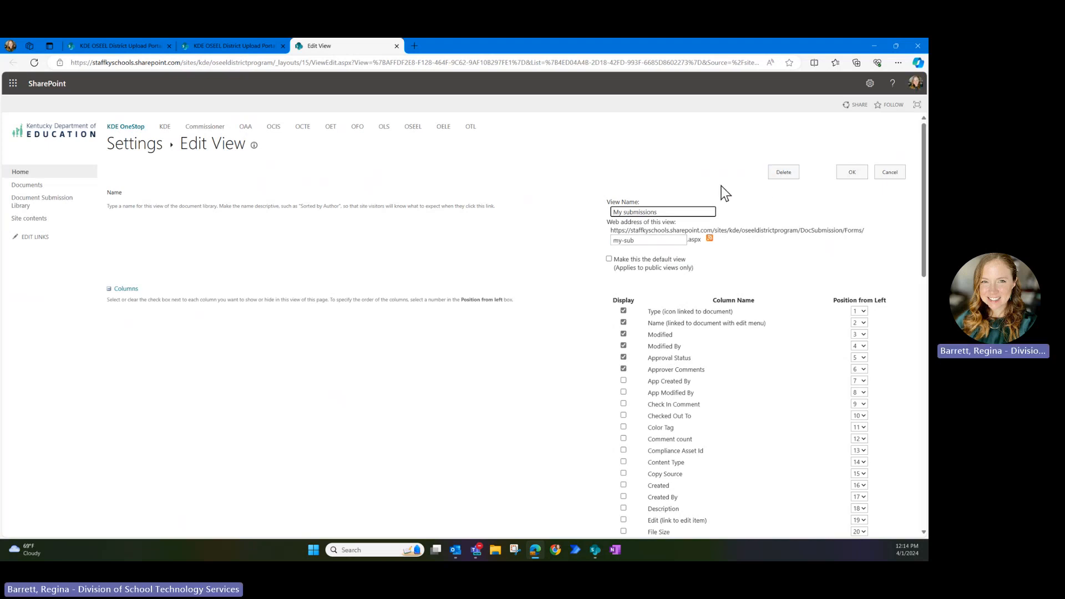
click(784, 172)
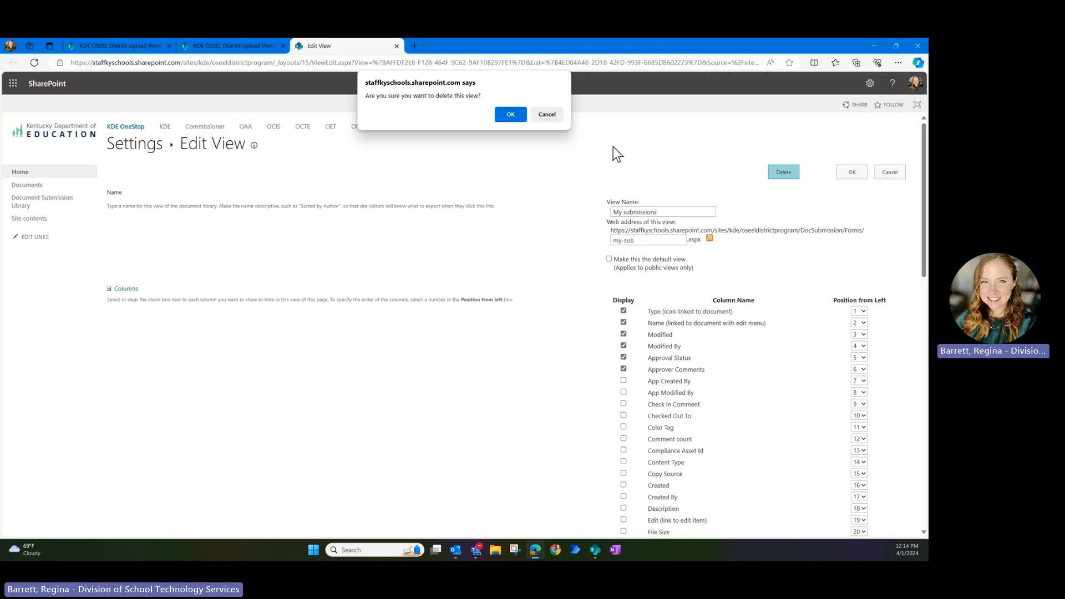
click(509, 115)
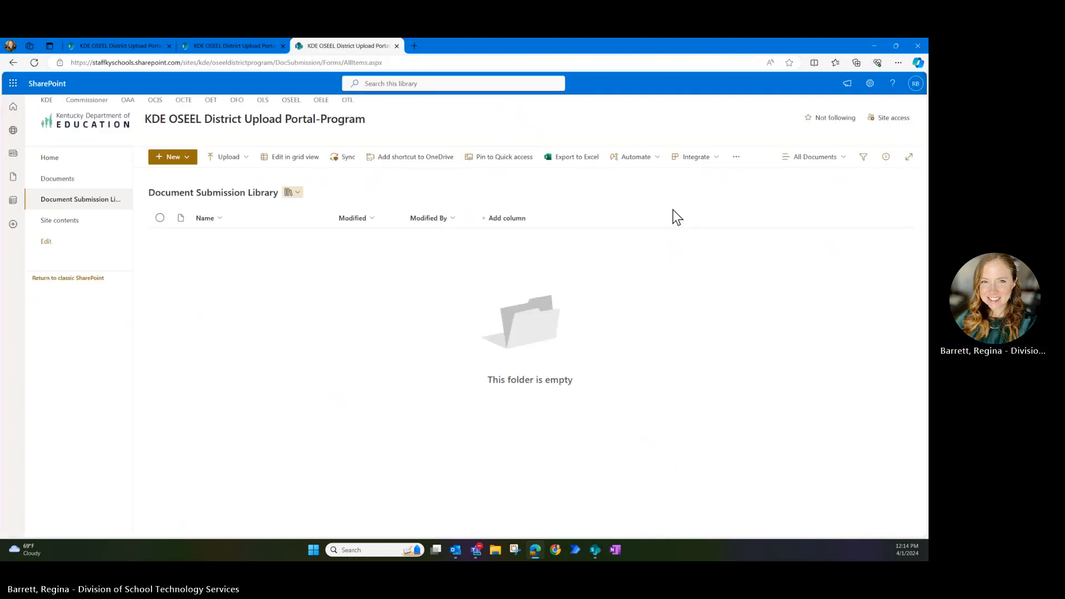
click(817, 158)
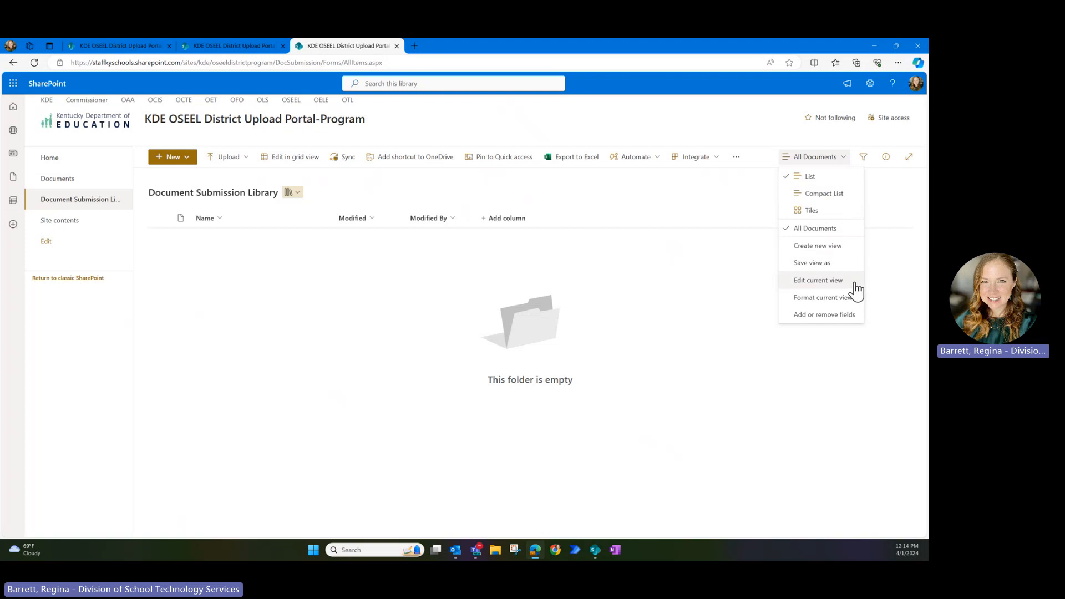
- Create a new public list view named 'Webpart' for the library
click(825, 247)
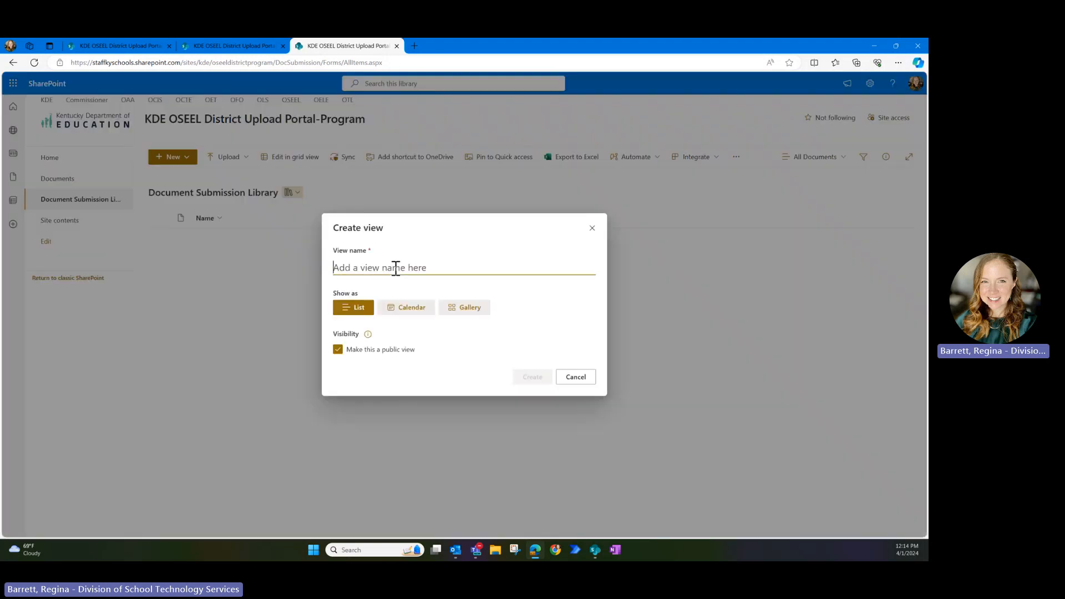
text(Webpart)
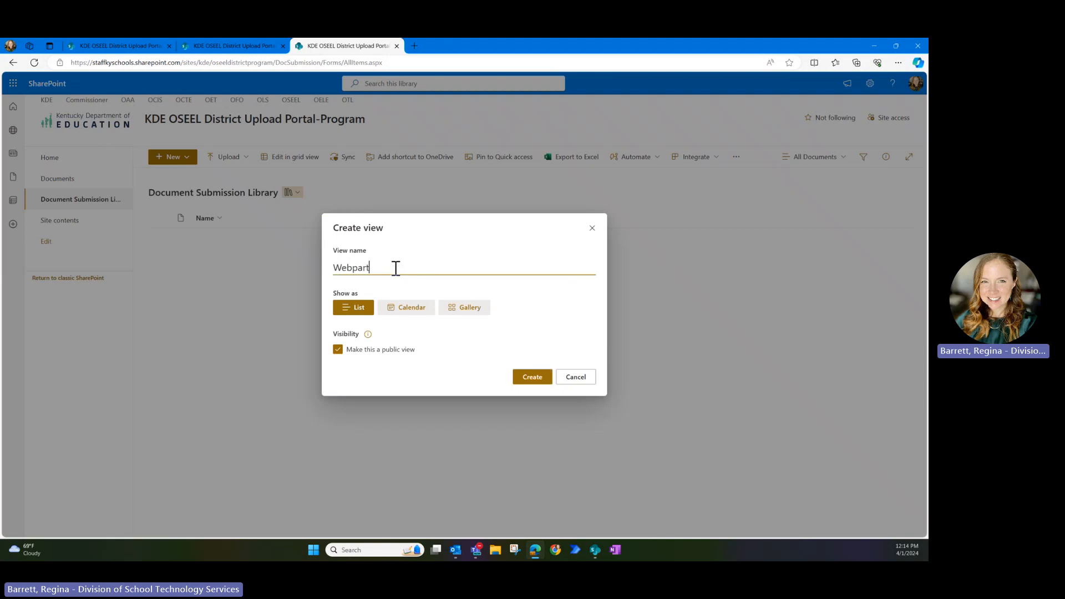
click(527, 378)
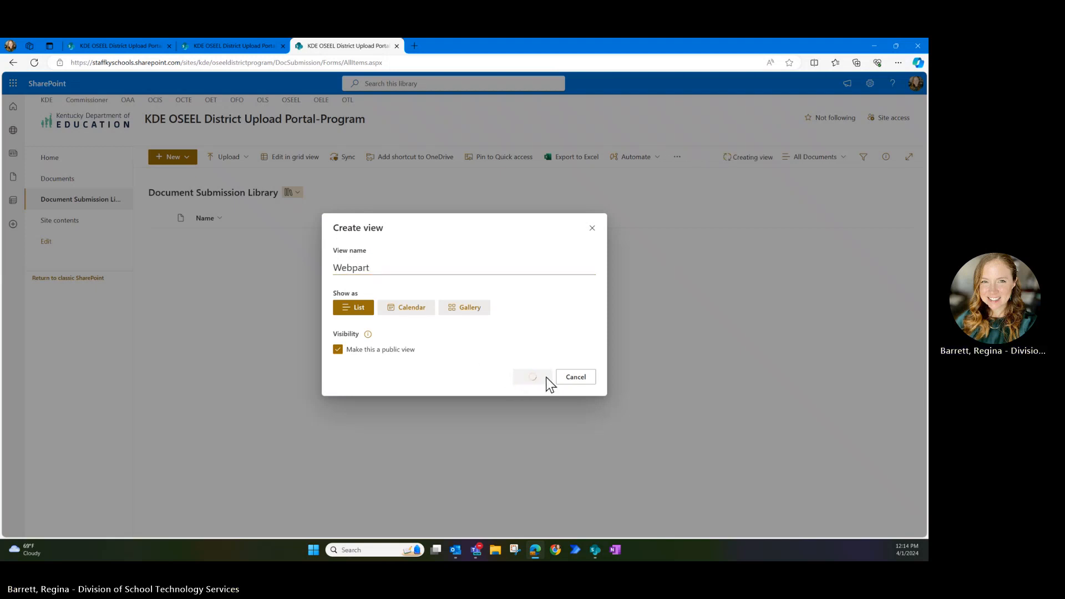
click(830, 157)
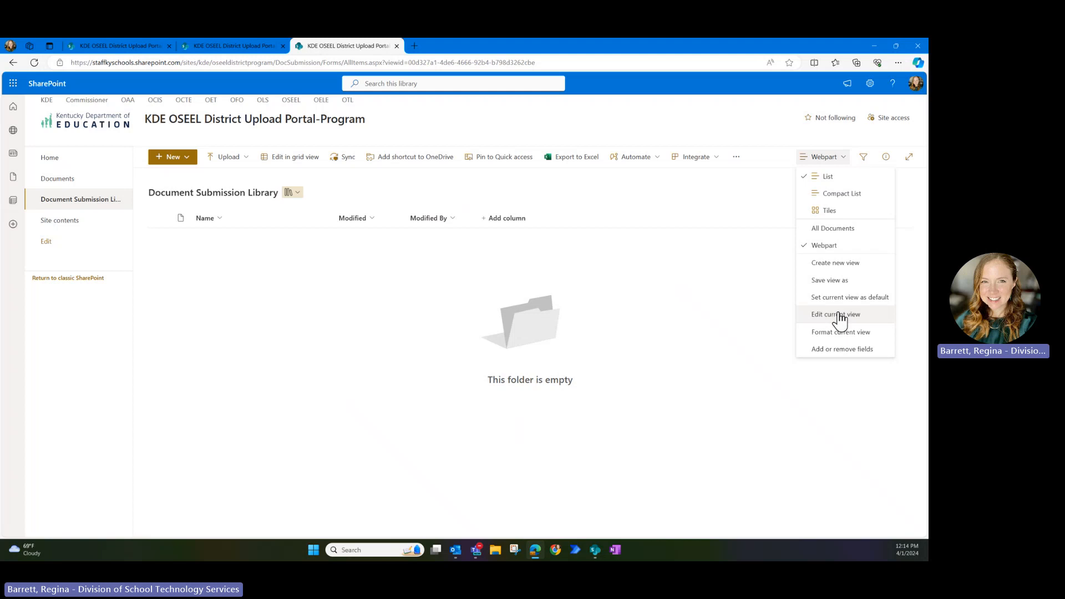
- Make the Webpart view sort first by Created, newest first
click(840, 316)
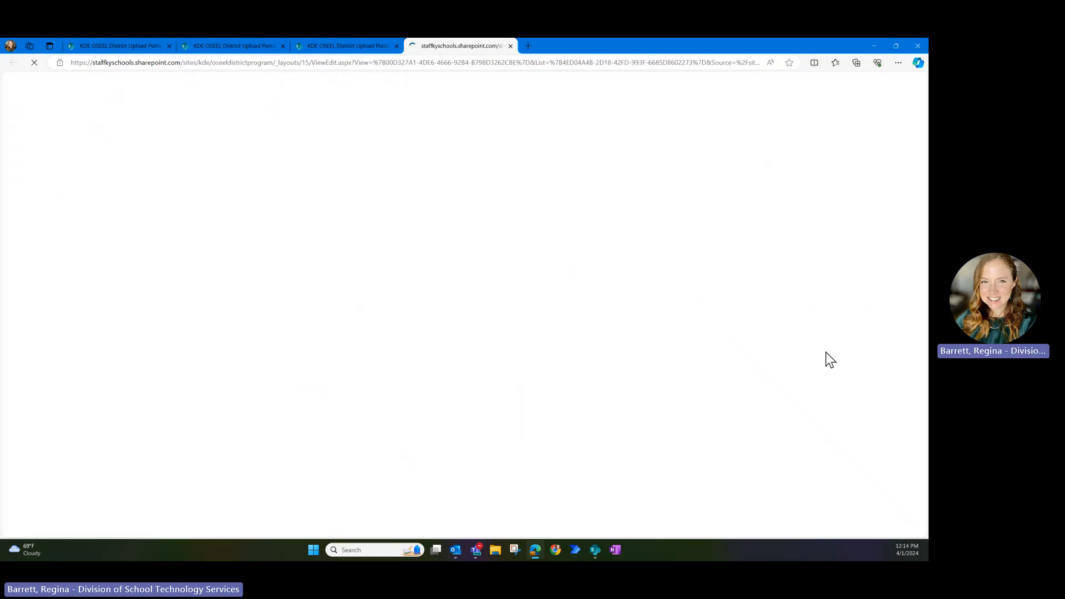
scroll(665, 322, down, 7)
scroll(649, 341, down, 3)
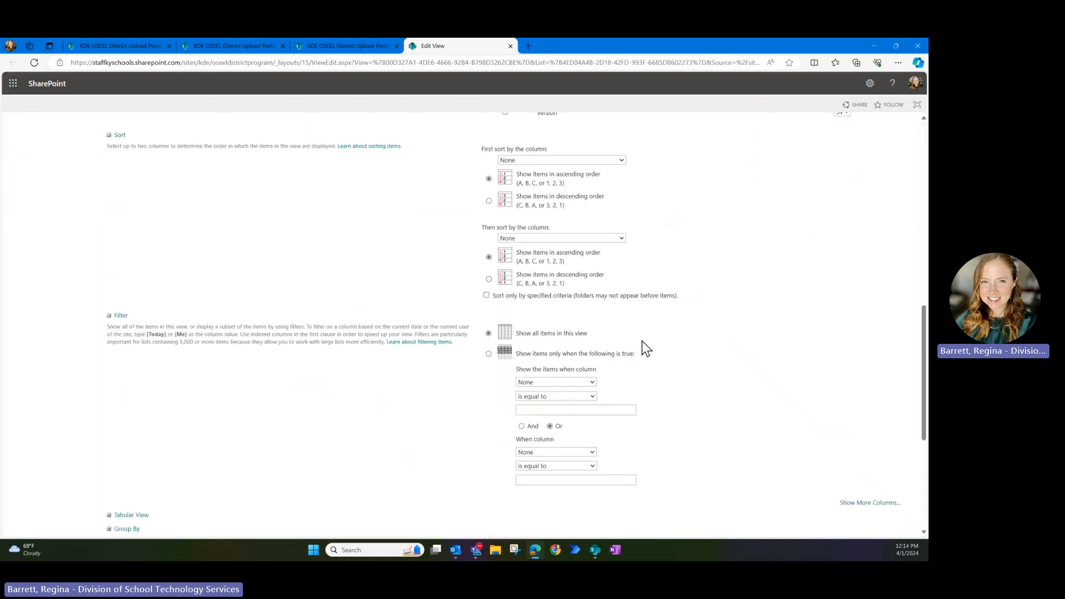
click(514, 161)
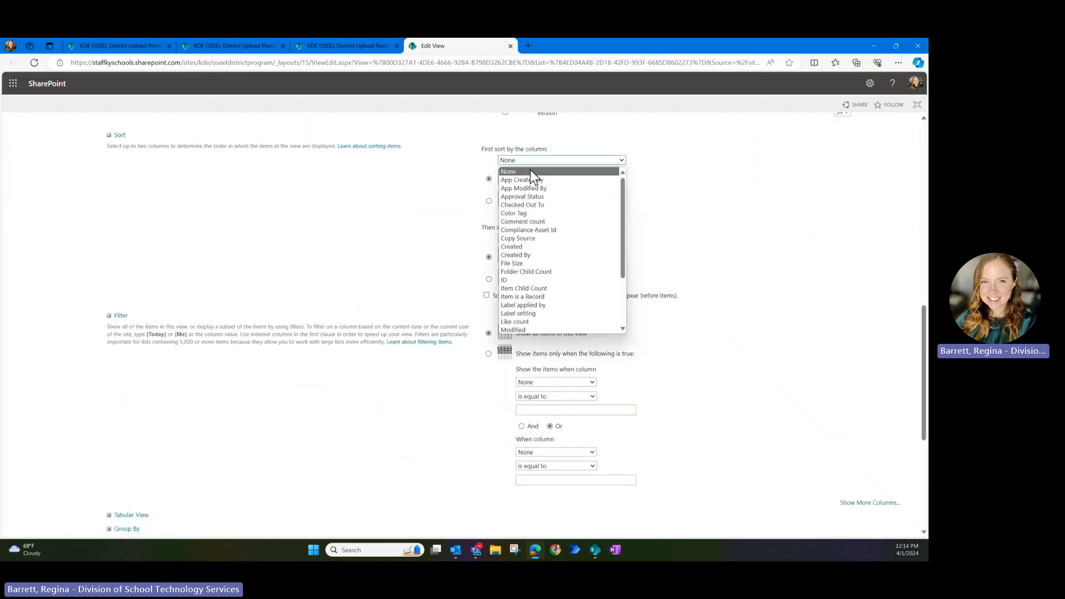
click(527, 248)
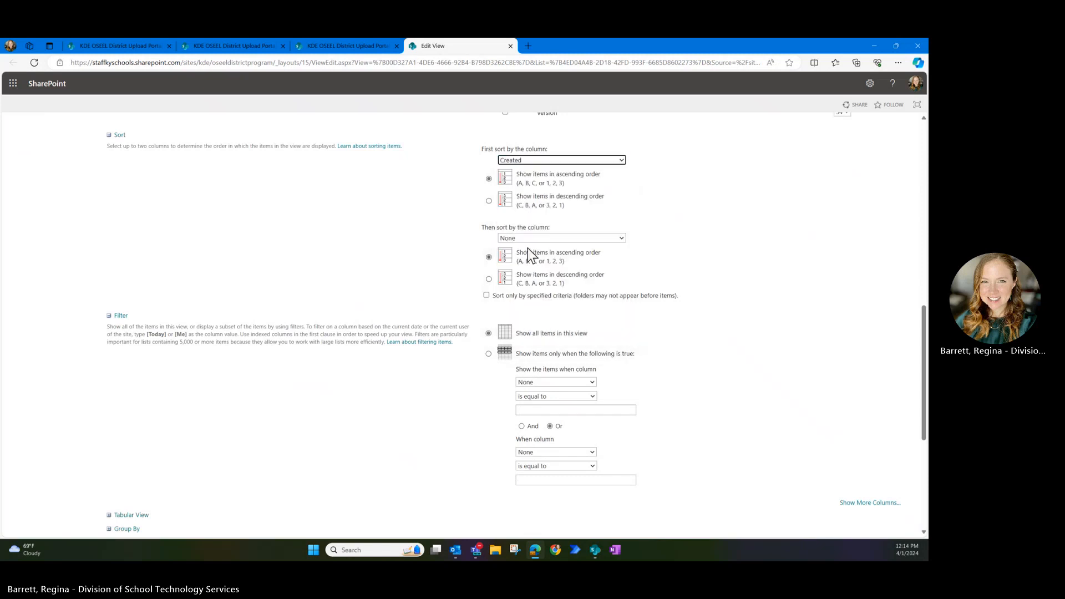
click(489, 200)
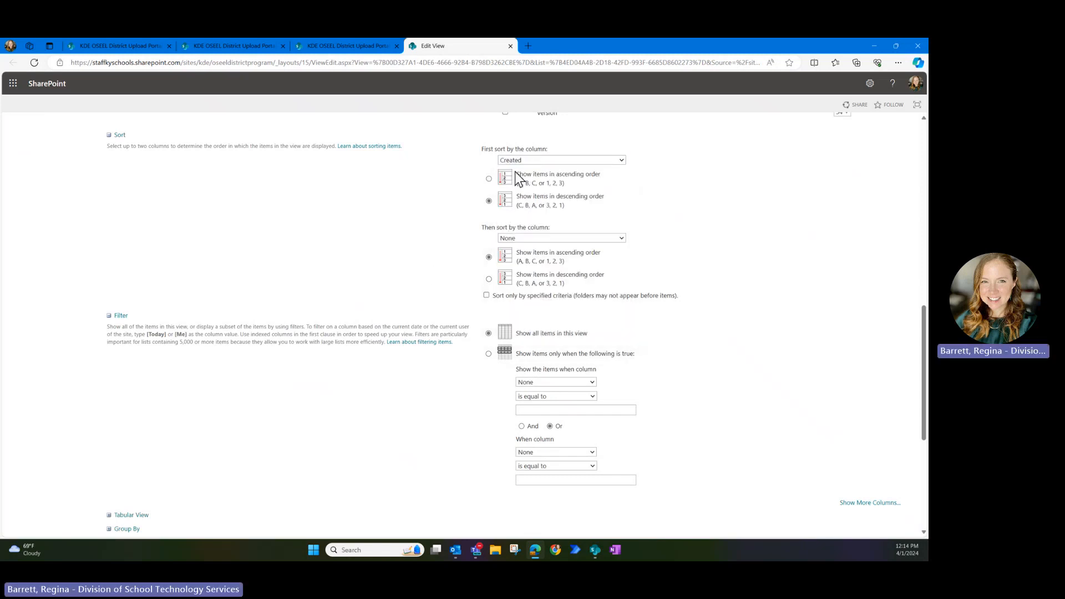
- Filter the Webpart view to Created By equal to [Me] and save it
click(488, 354)
click(533, 382)
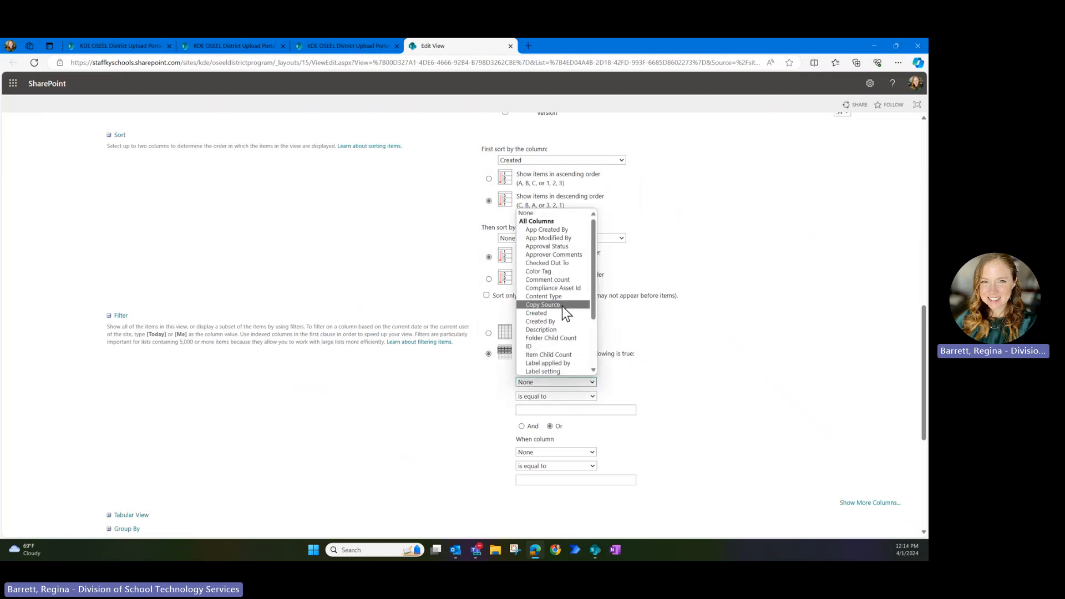
click(556, 321)
click(536, 411)
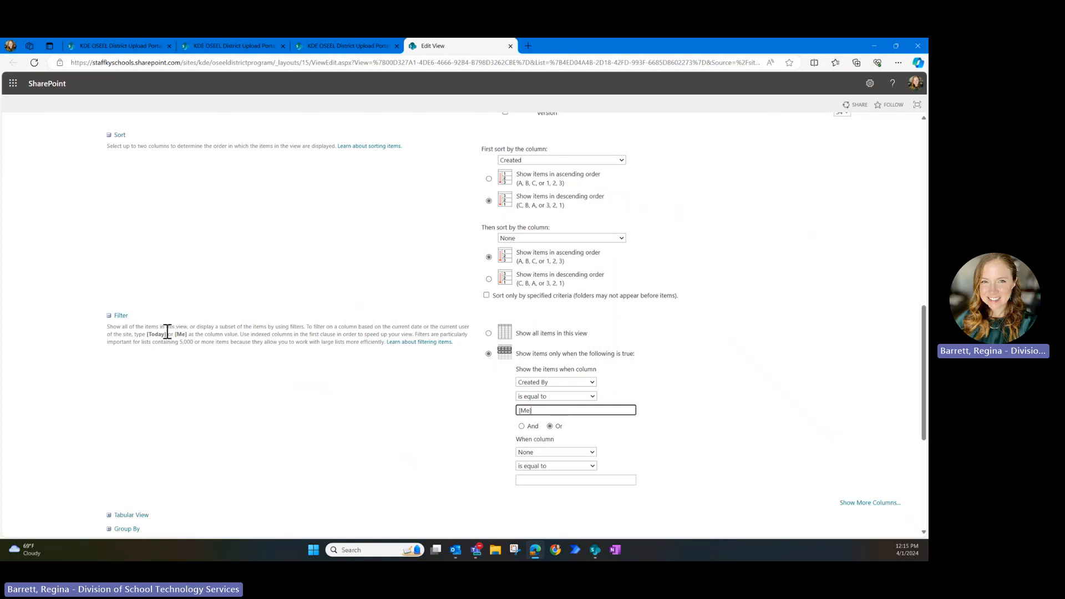
drag(167, 334, 206, 335)
click(207, 334)
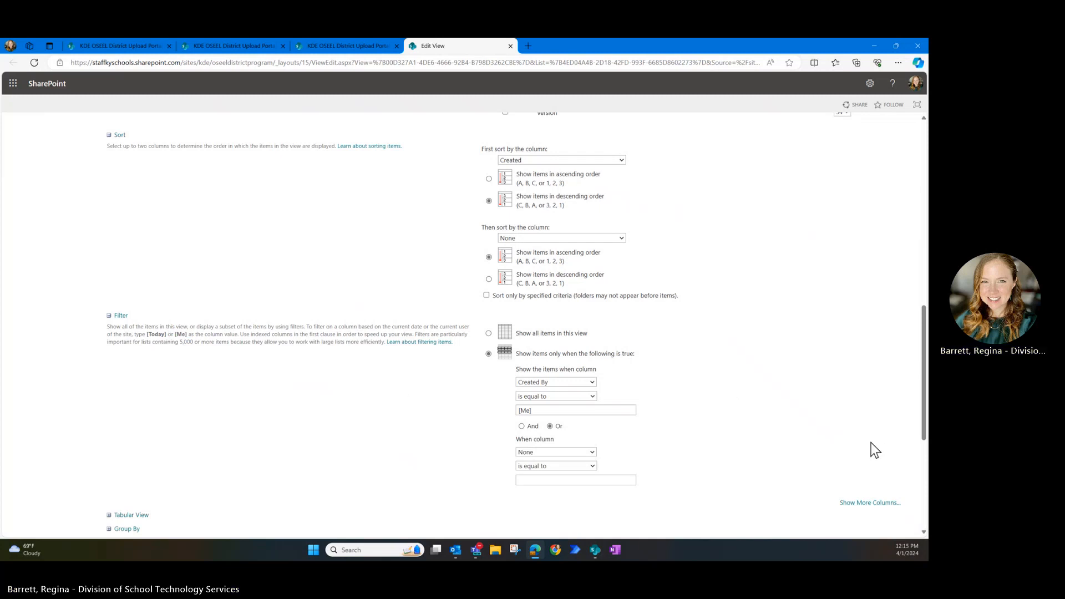
scroll(831, 463, down, 5)
click(844, 502)
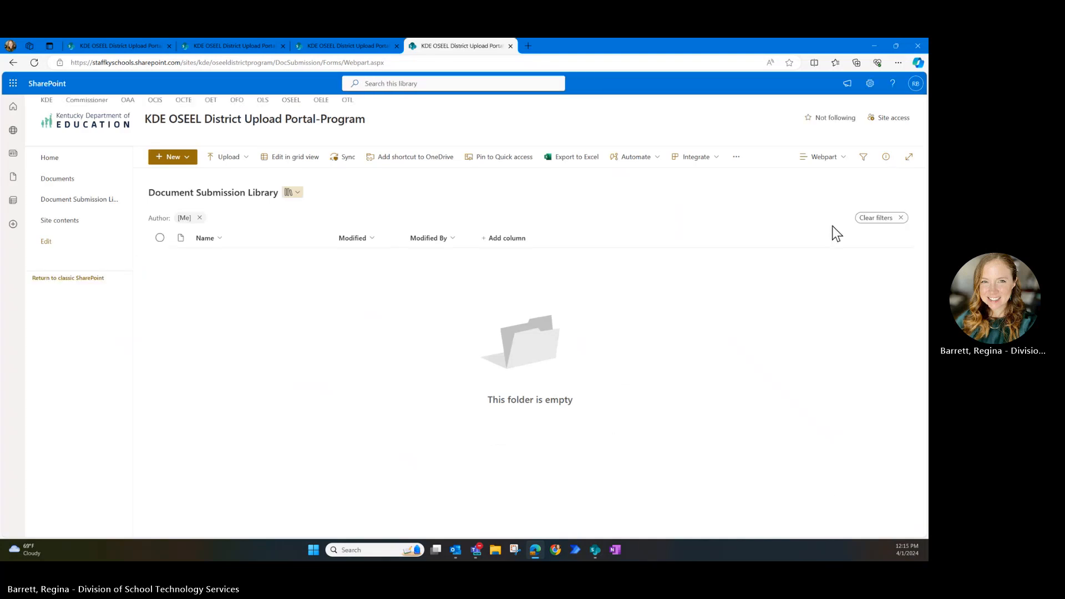
- Set the Webpart view as the library default and go to the site homepage
click(821, 157)
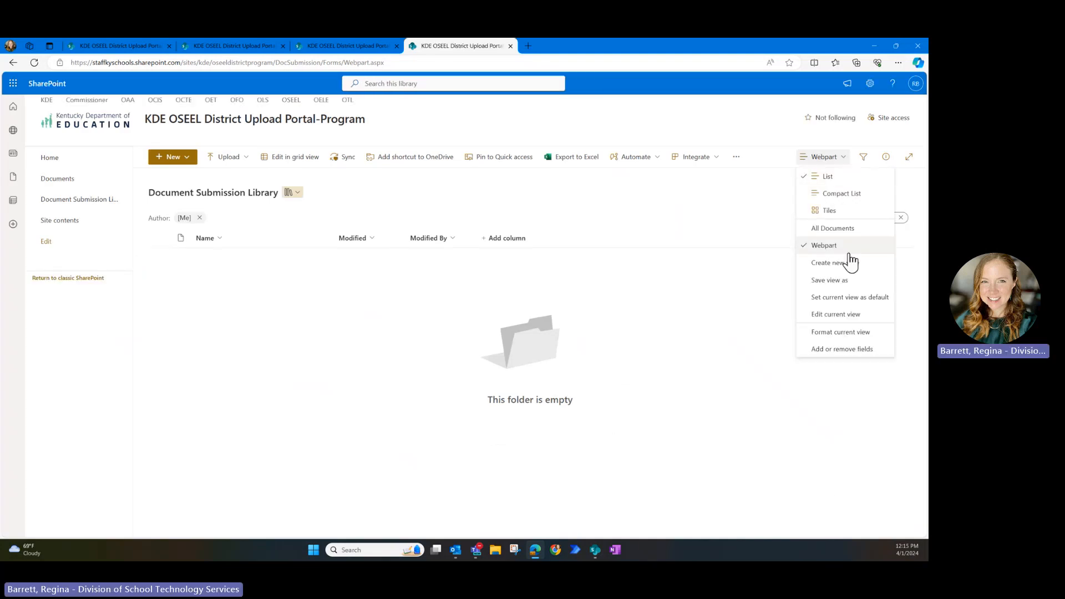
click(845, 297)
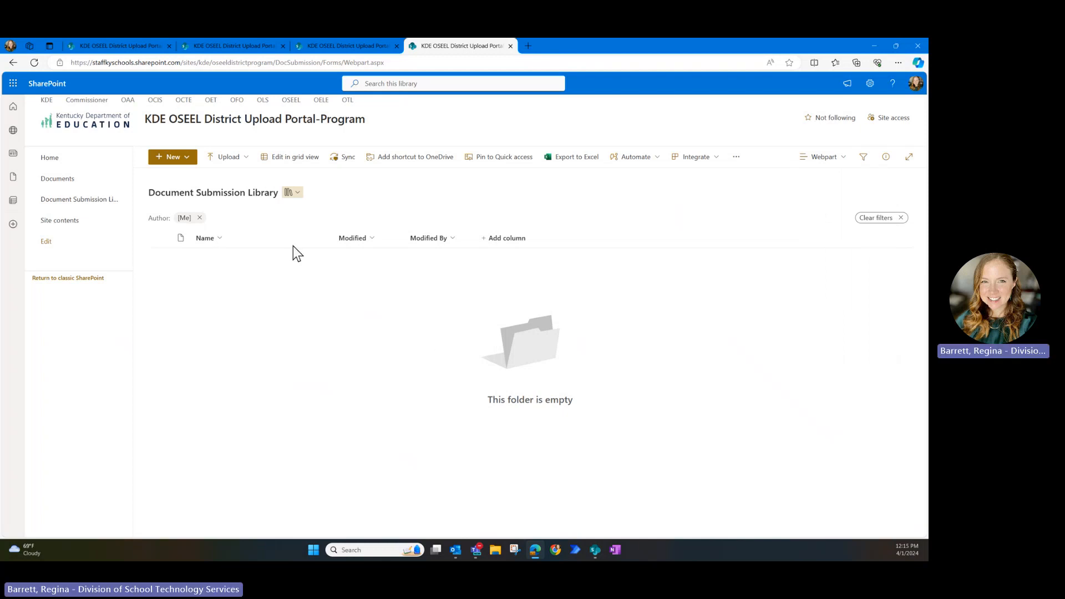
click(98, 170)
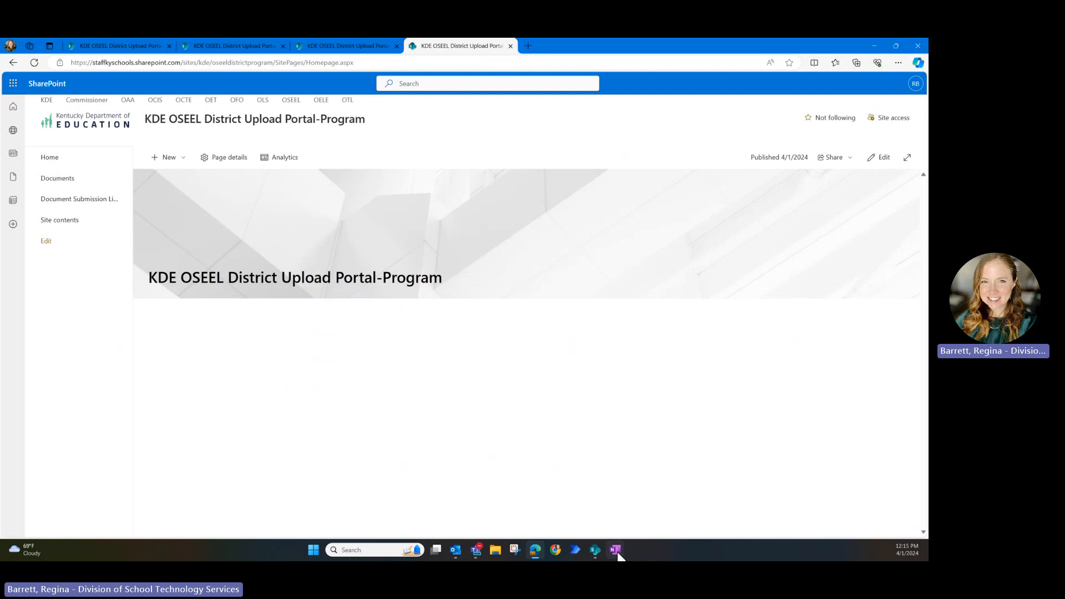
- Edit the homepage and add a one-column section followed by a one-third-left section
click(883, 158)
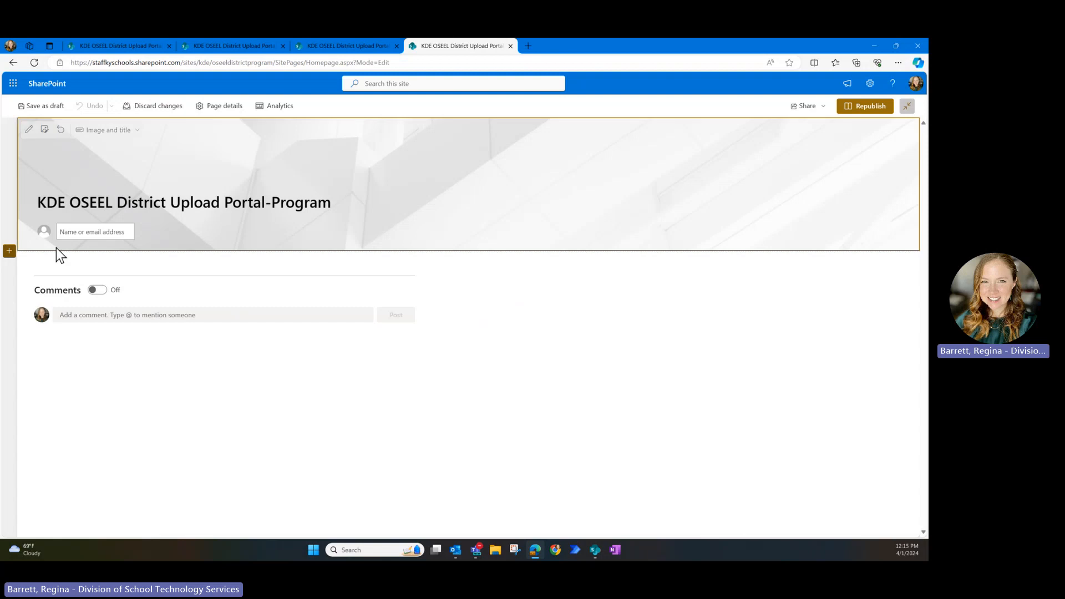
click(8, 251)
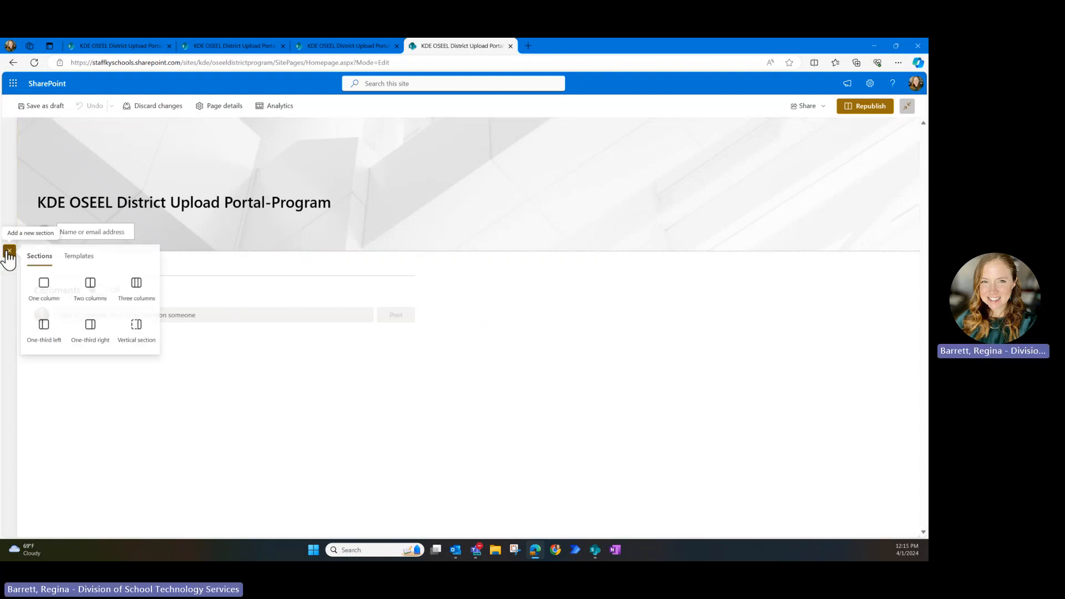
click(44, 284)
click(9, 327)
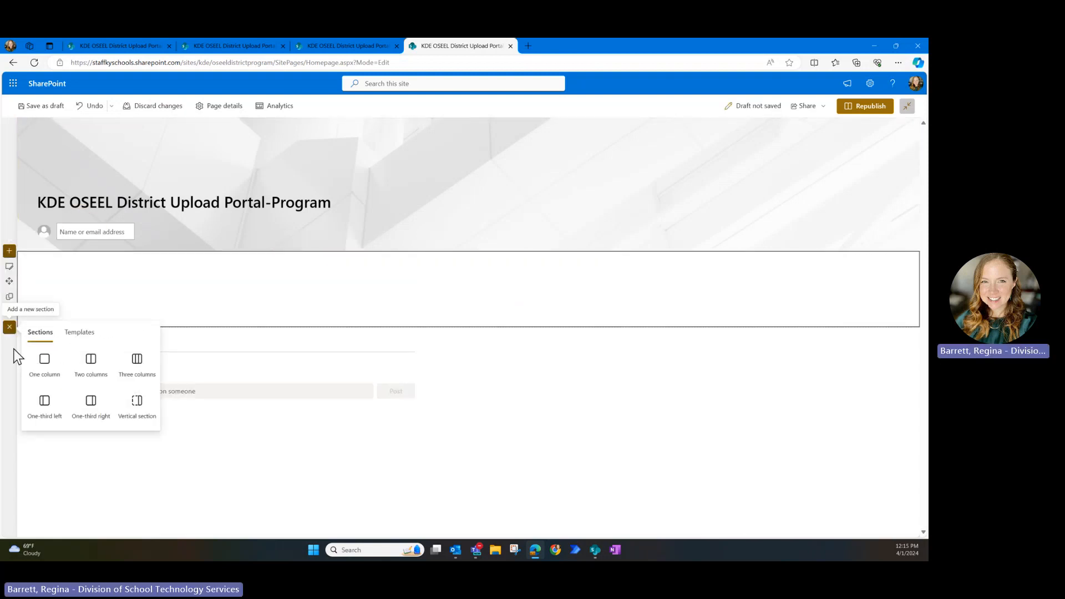
click(34, 422)
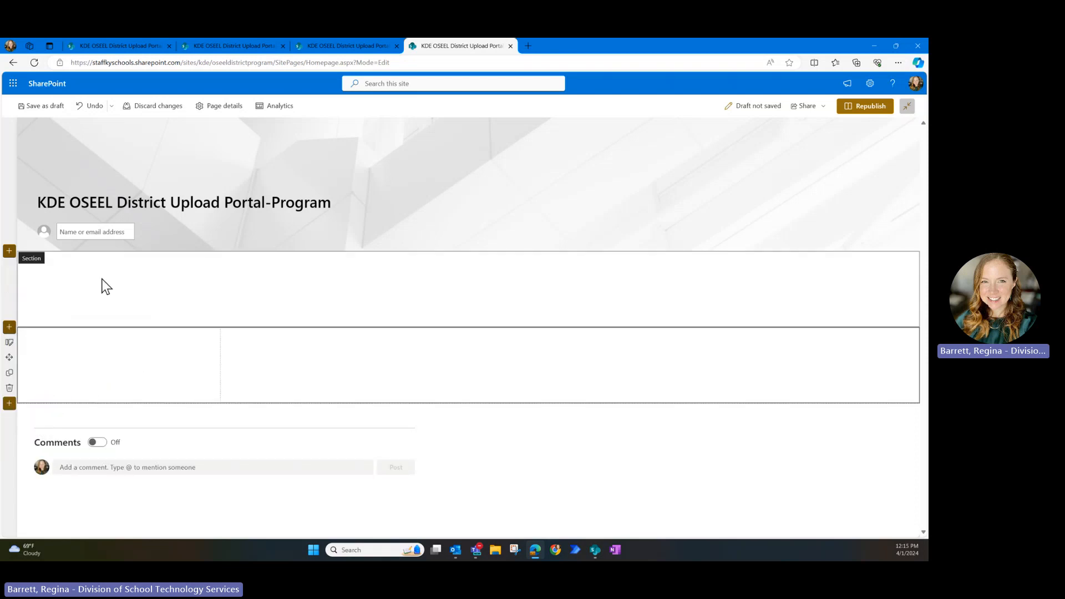
- Add a Text web part reading 'Instructions text.' to the upper one-column section
click(318, 258)
click(226, 347)
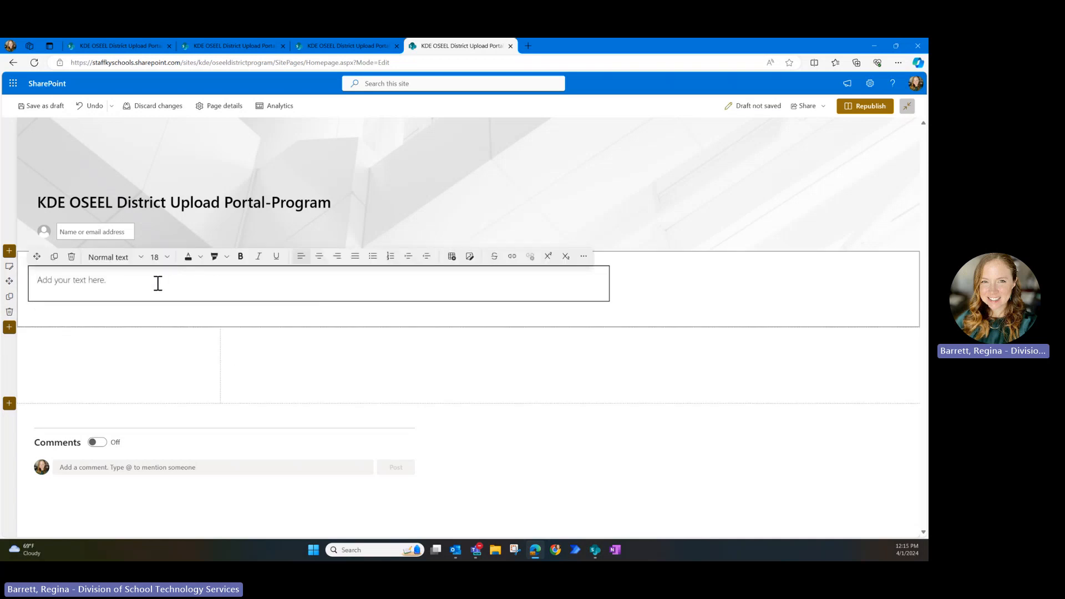
text(Instructions t)
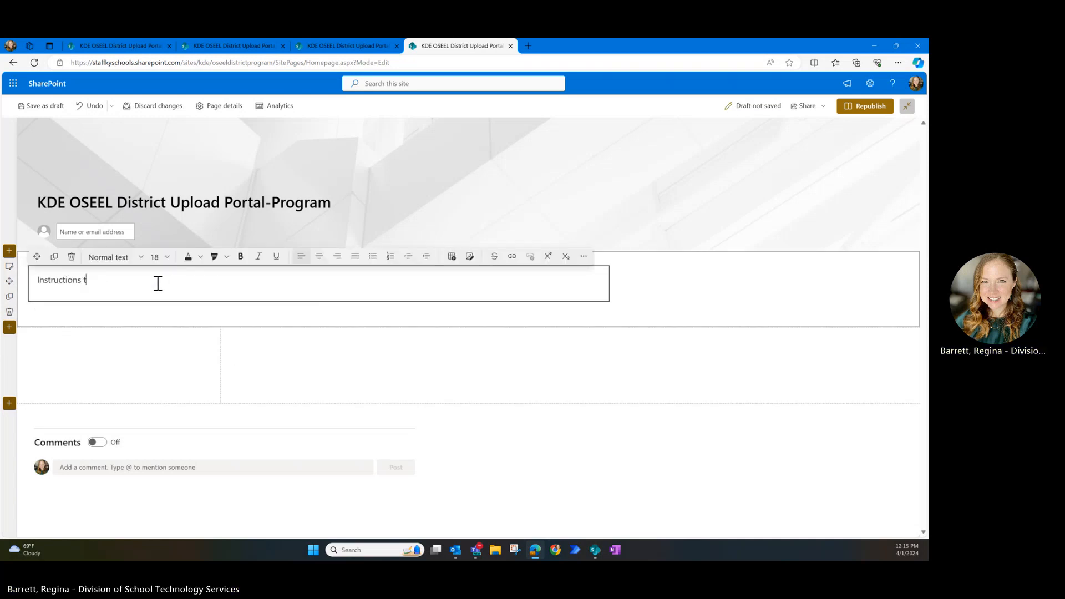
text(ext.)
click(326, 355)
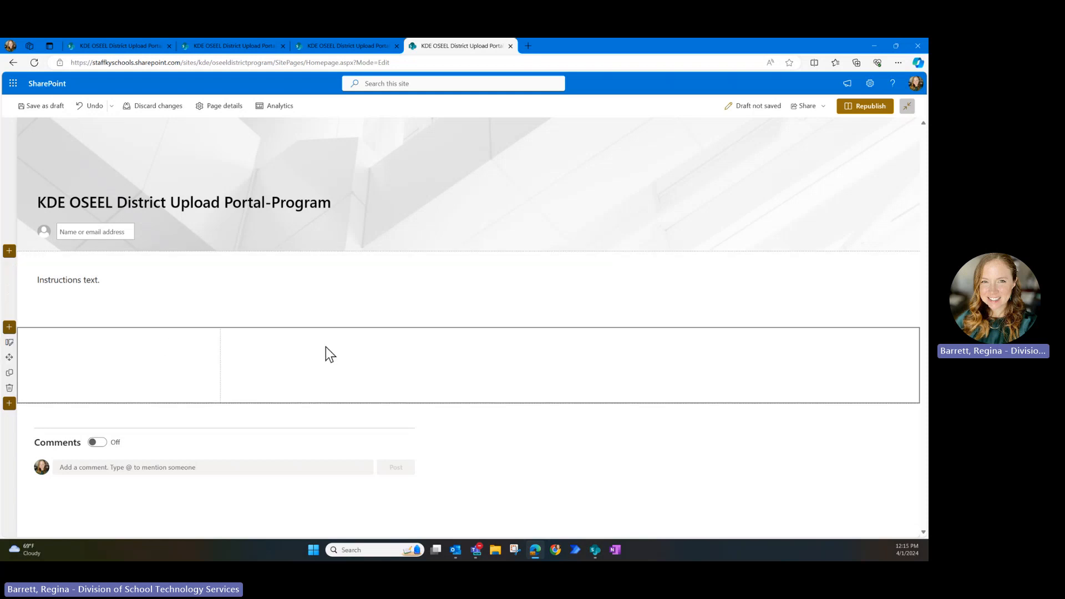
click(415, 335)
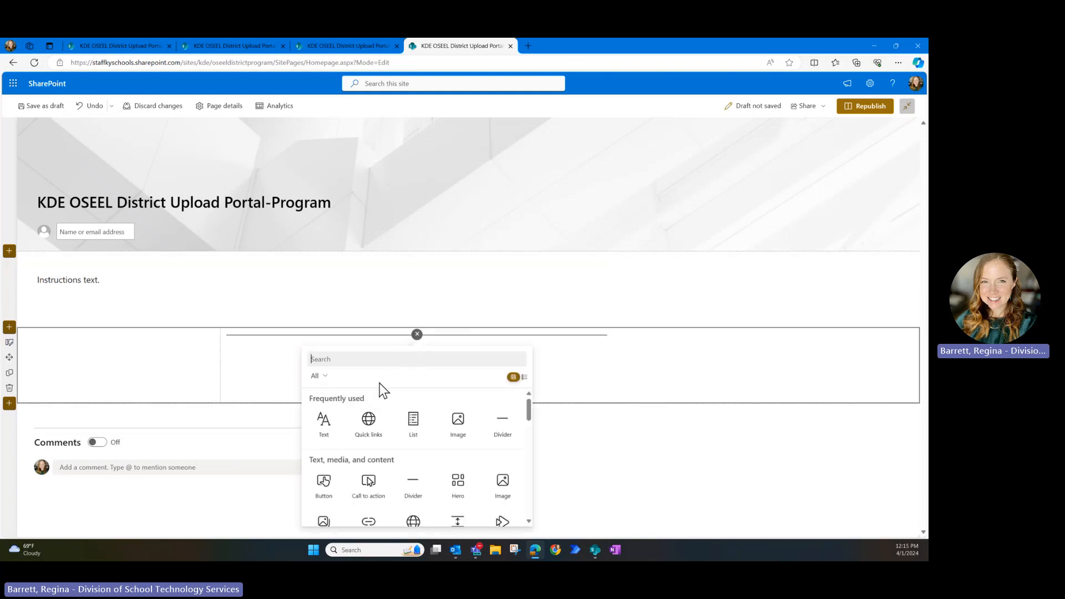
scroll(380, 440, down, 5)
- Add a Document library part showing Document Submission Library, plus a List properties part beside it
click(336, 473)
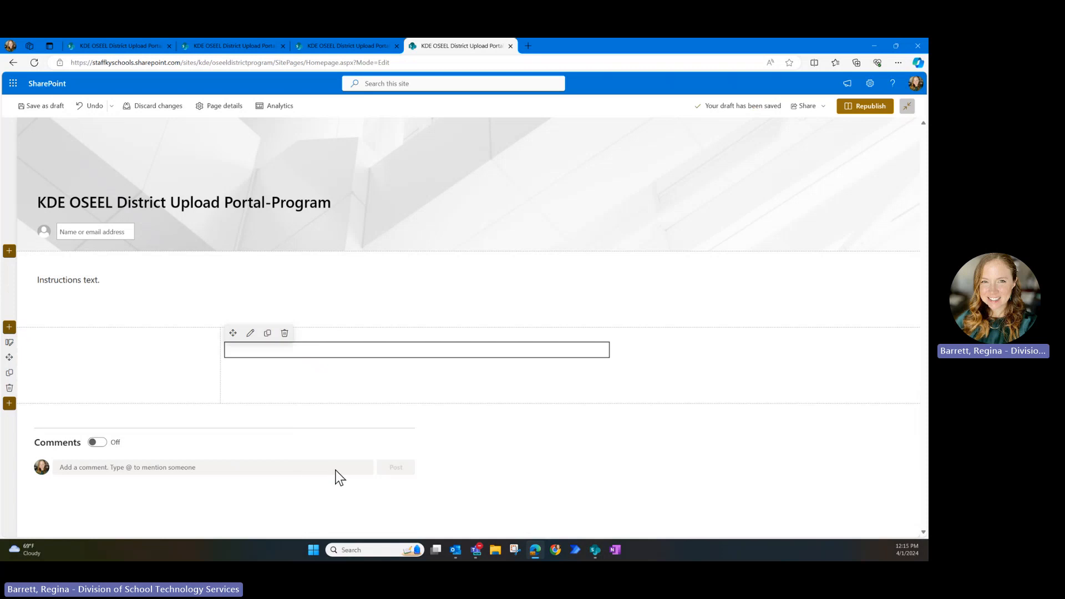
click(361, 451)
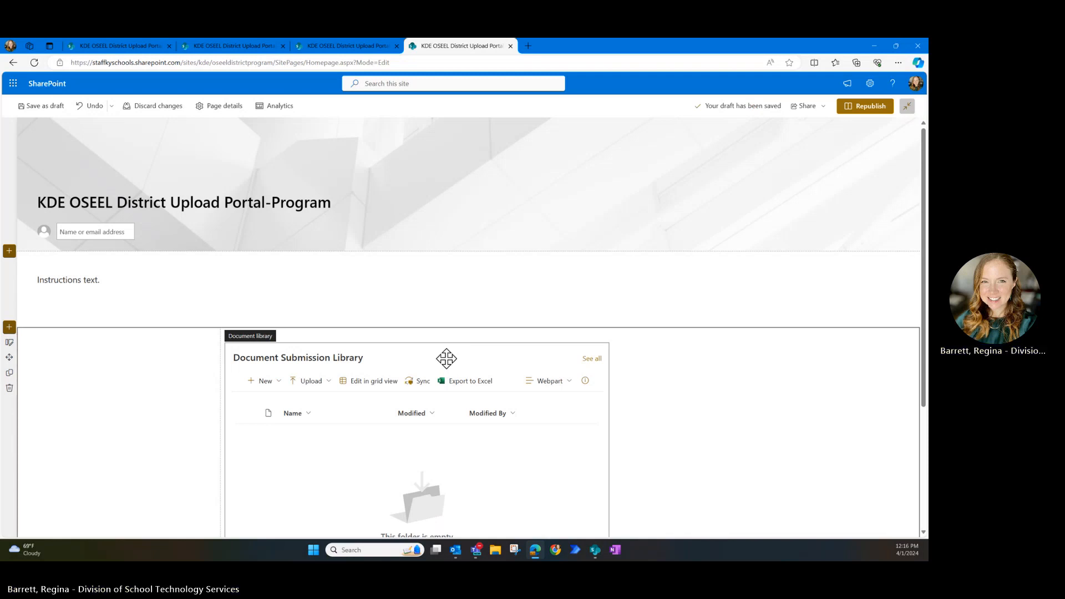
click(123, 334)
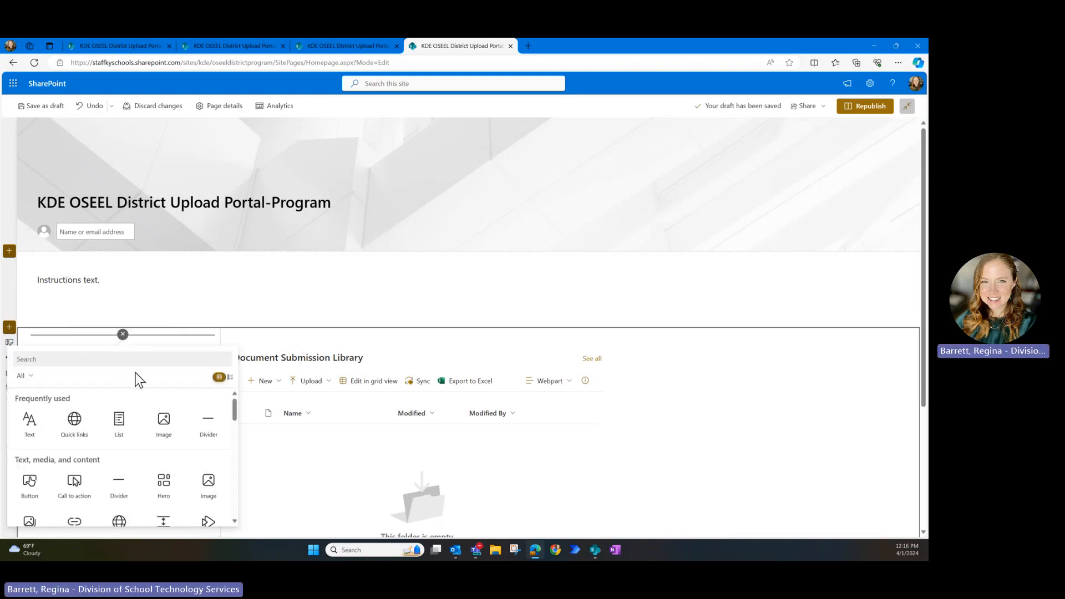
scroll(140, 451, down, 2)
scroll(138, 461, down, 3)
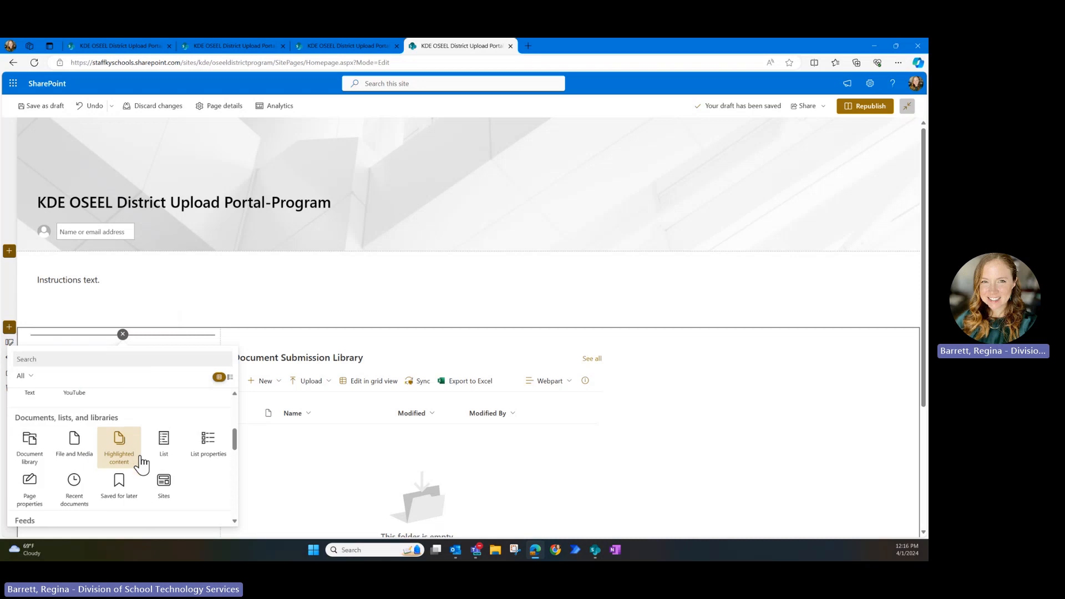
click(214, 442)
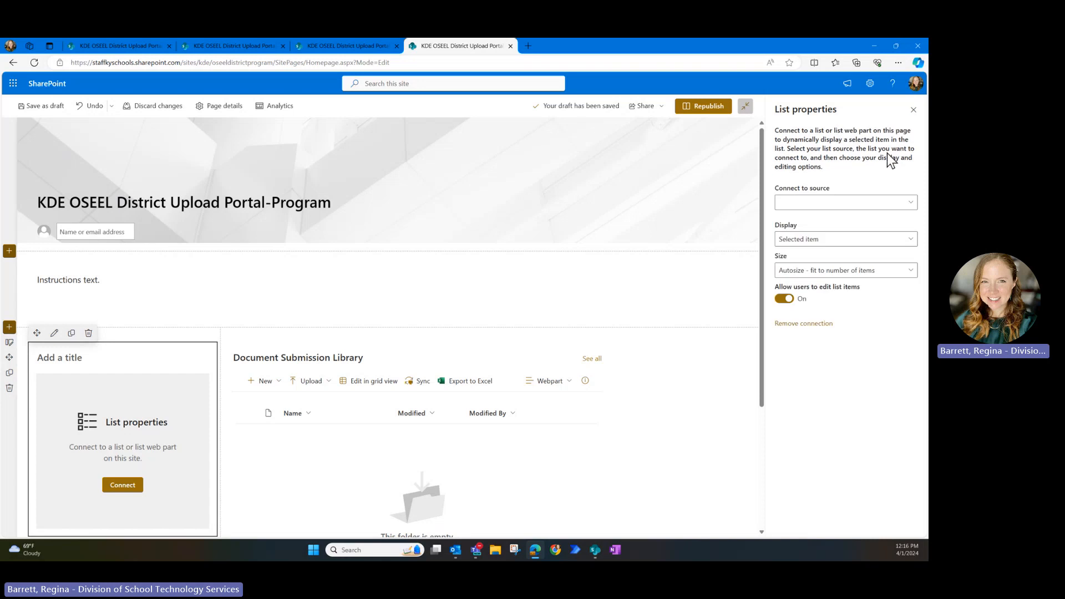
- Connect List properties to Document Submission Library and show only the Name field
click(832, 203)
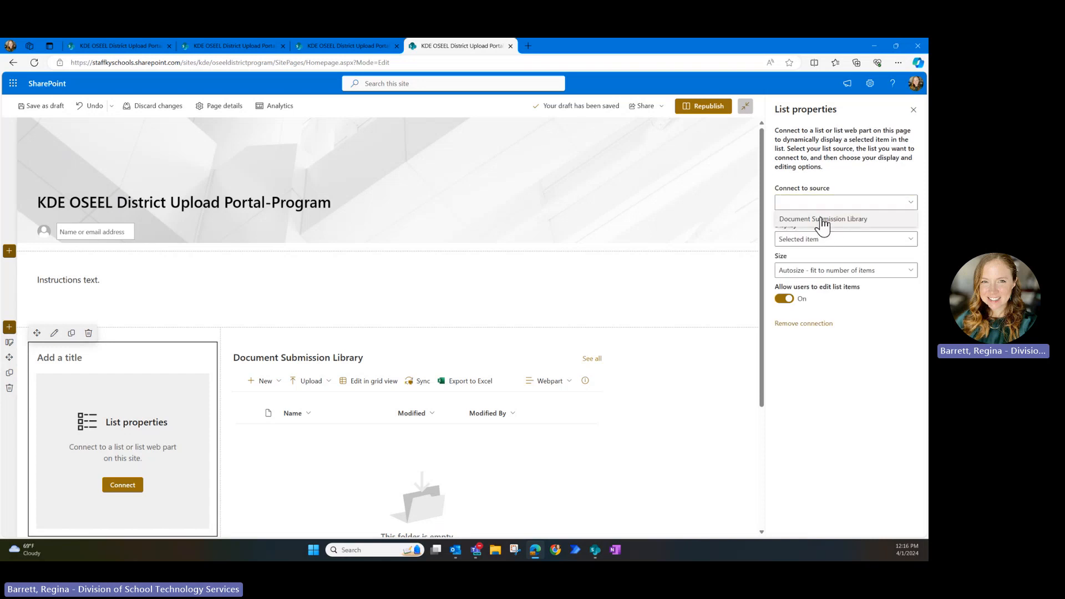
click(822, 220)
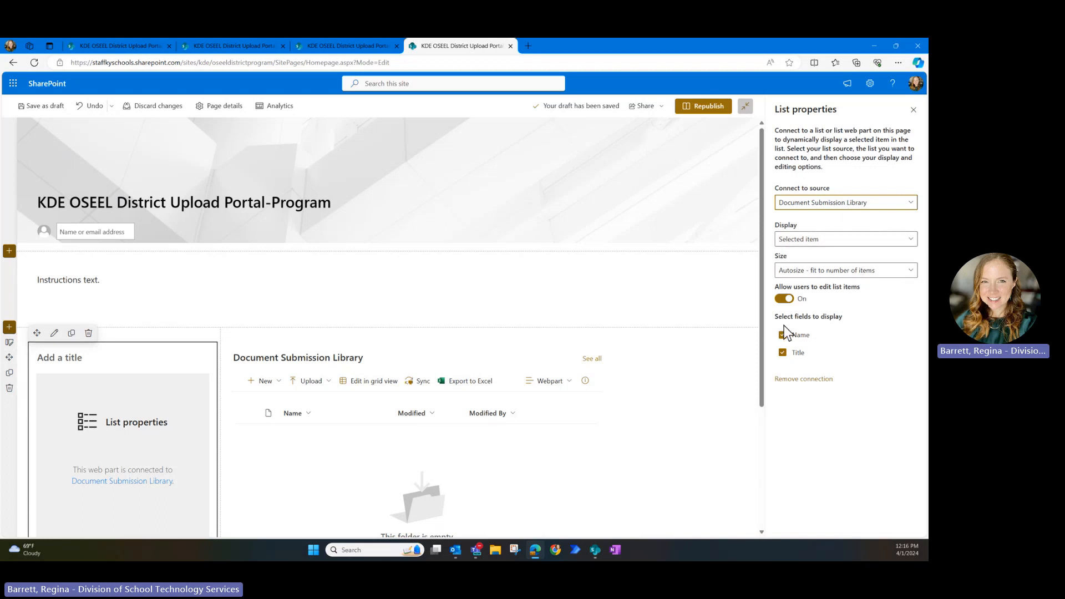
click(782, 353)
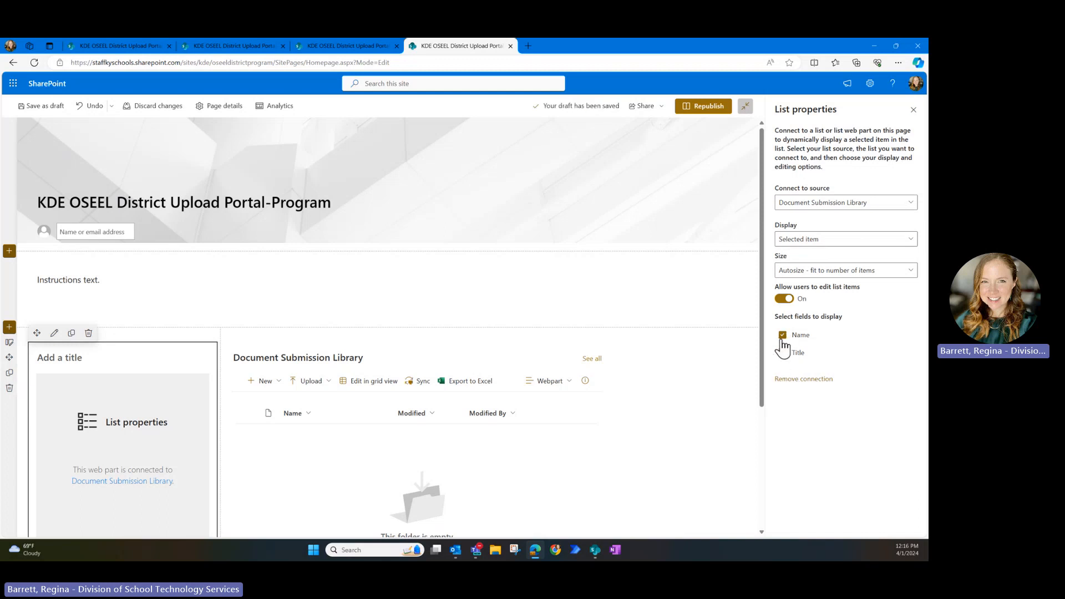
click(913, 109)
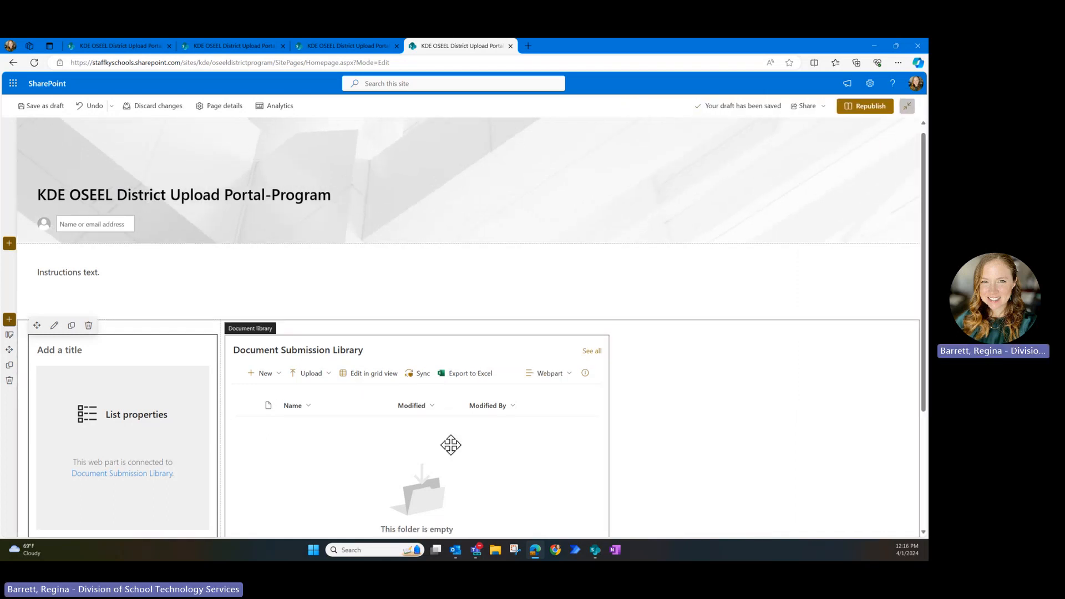
- Republish the homepage, check the library's New menu, then open Document Submission Library
click(862, 106)
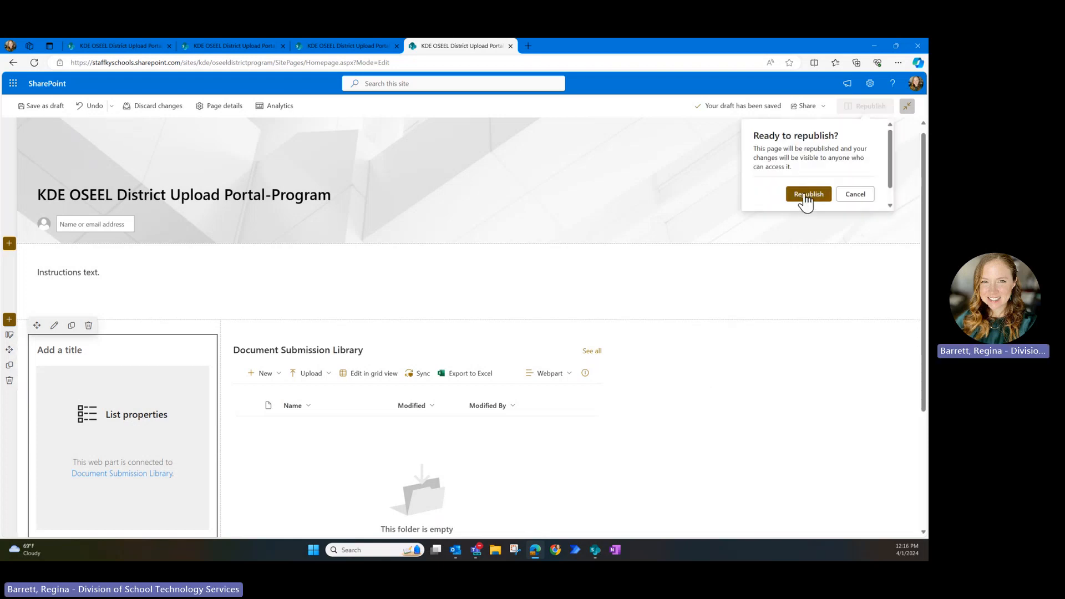
click(805, 200)
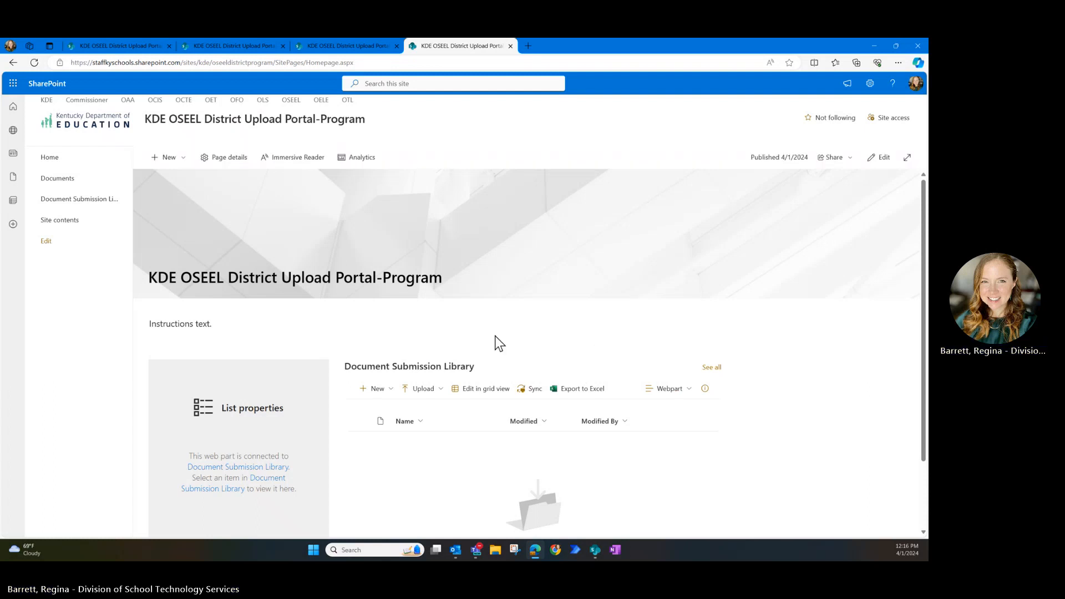
click(391, 390)
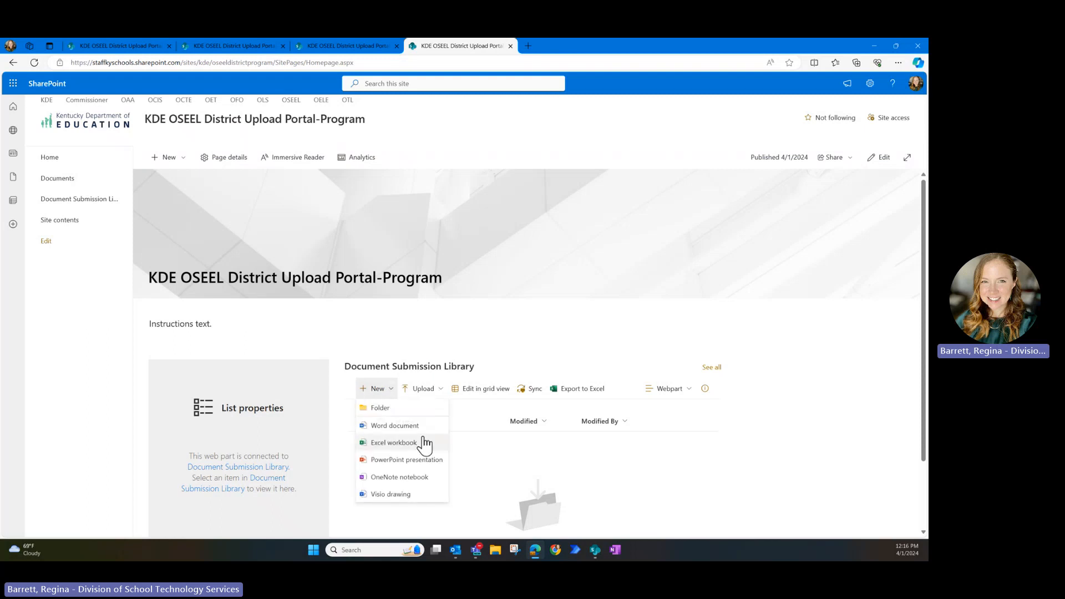
click(545, 353)
click(75, 199)
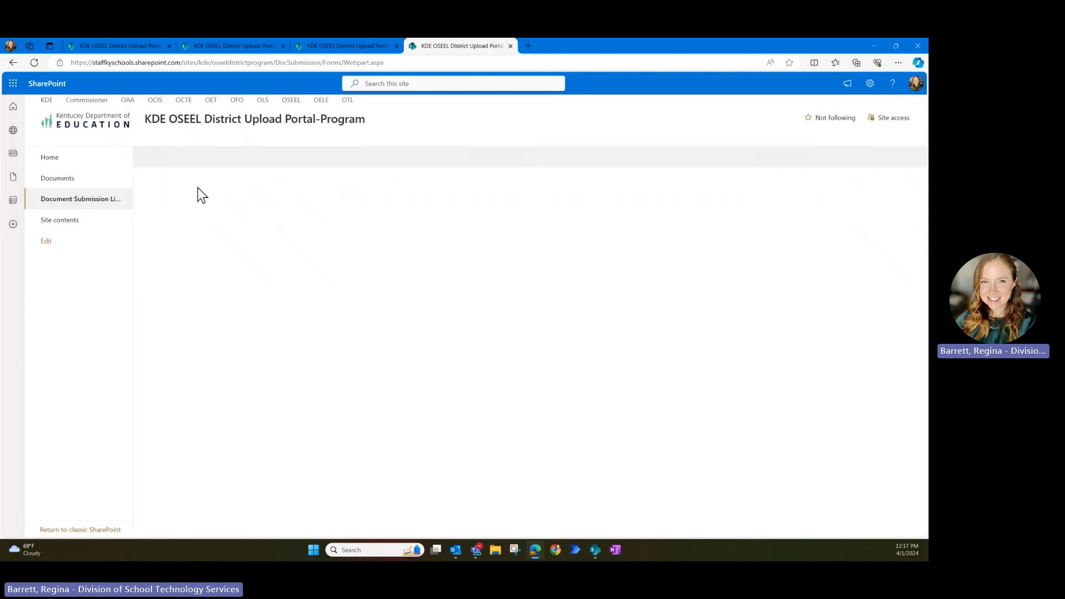
- Untick Visio, Forms for Excel, Excel survey, OneNote, PowerPoint, Excel and Word in the New menu, keeping only Folder
click(185, 160)
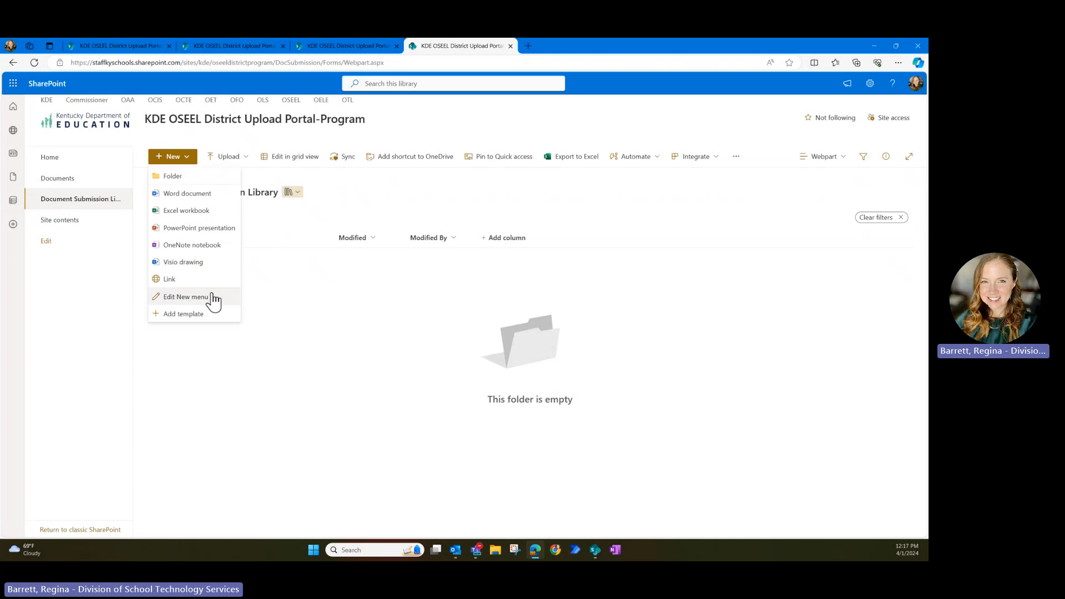
click(213, 299)
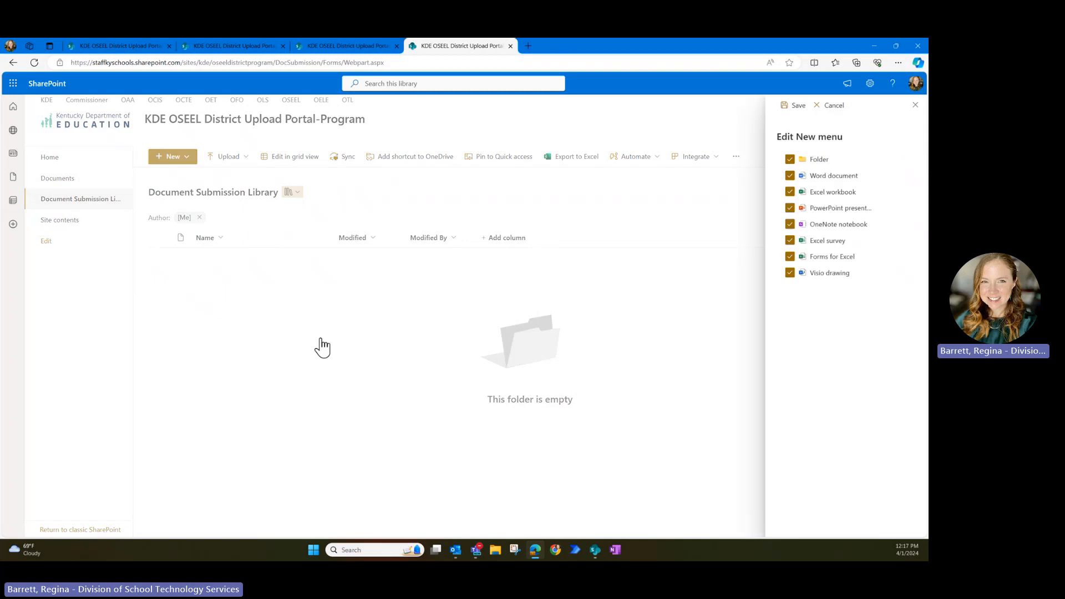
click(790, 273)
click(790, 256)
click(789, 240)
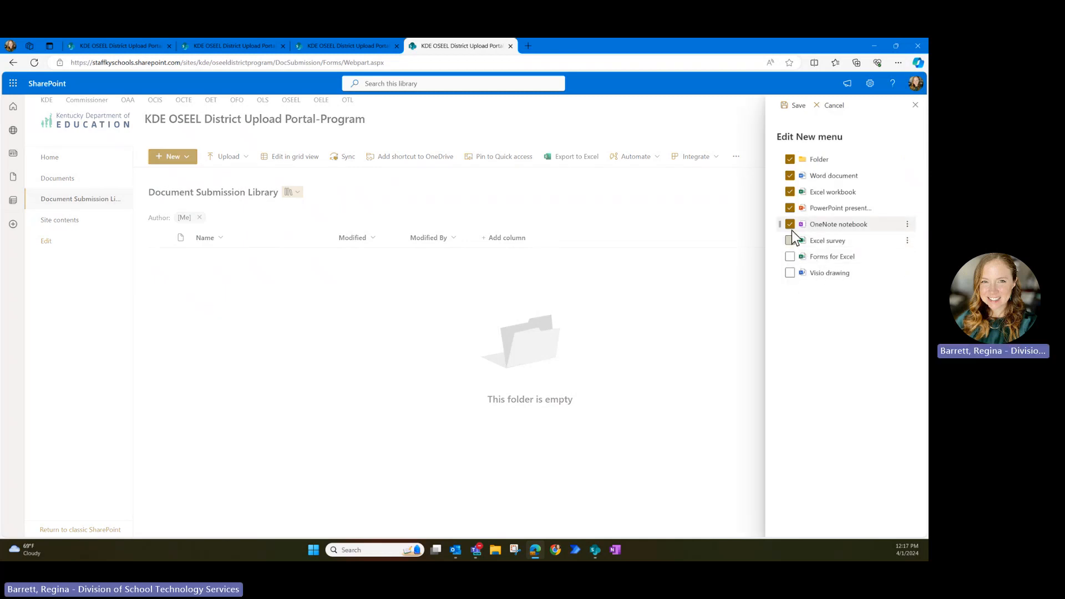
click(790, 224)
click(790, 207)
click(790, 191)
click(790, 175)
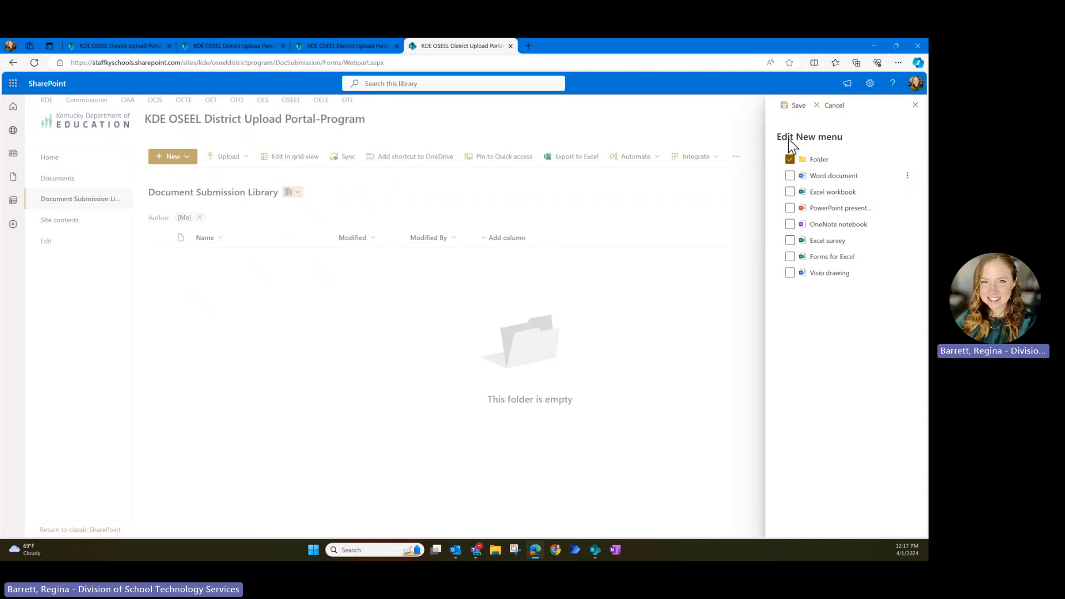
click(798, 106)
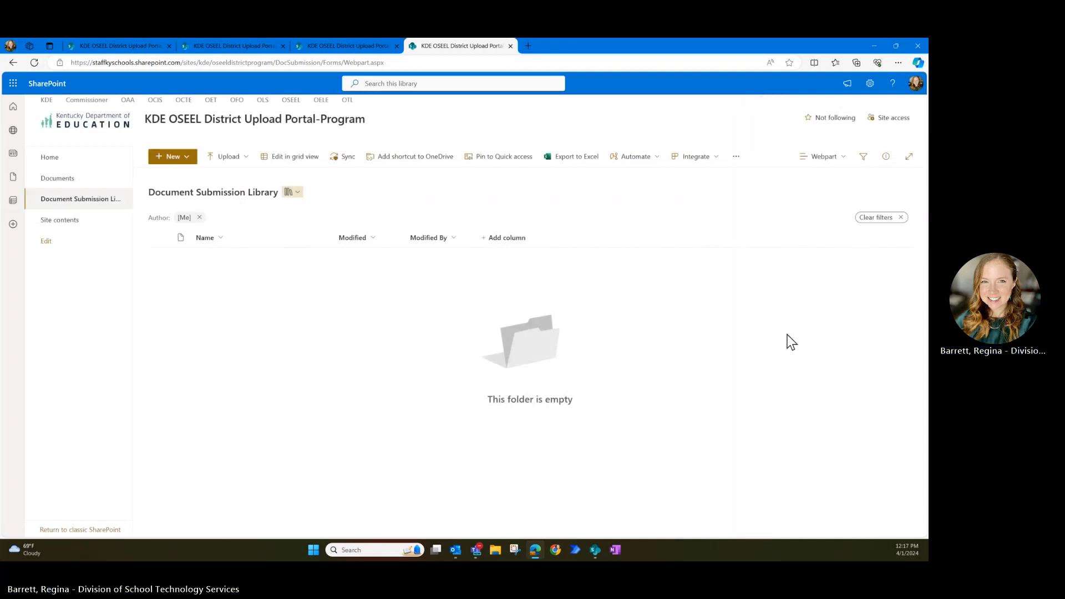
- Return to the homepage to review the published web parts, then bring up the OneNote notes
click(50, 158)
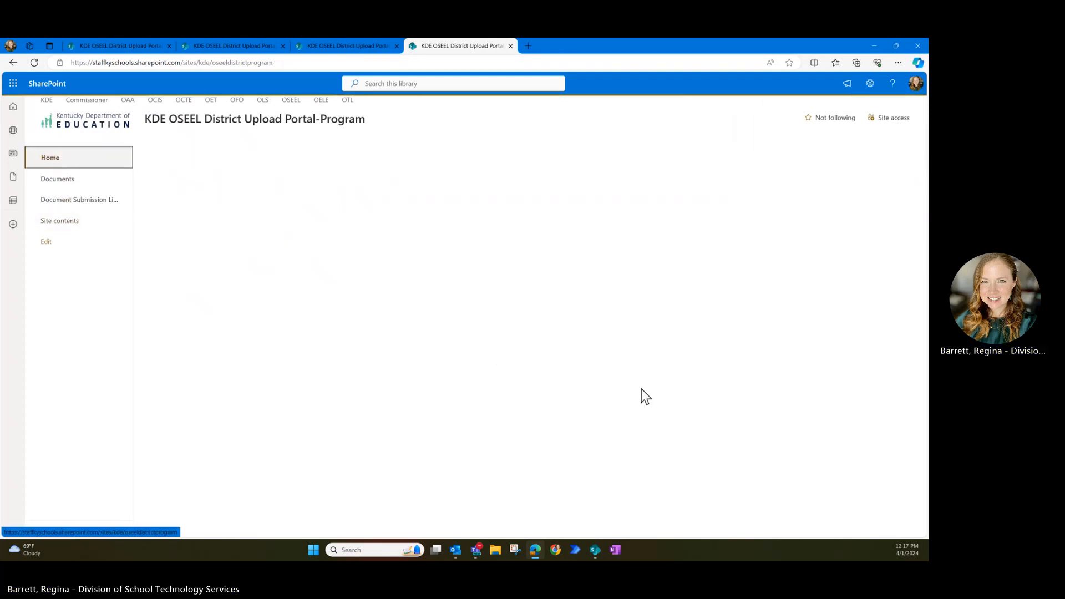
scroll(749, 451, down, 2)
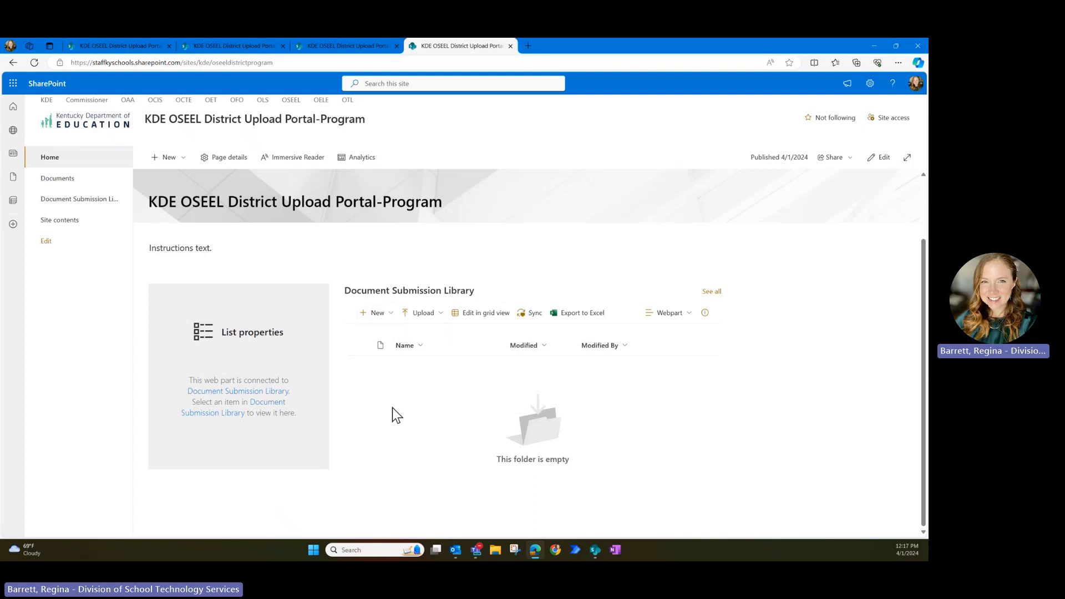
scroll(530, 433, up, 1)
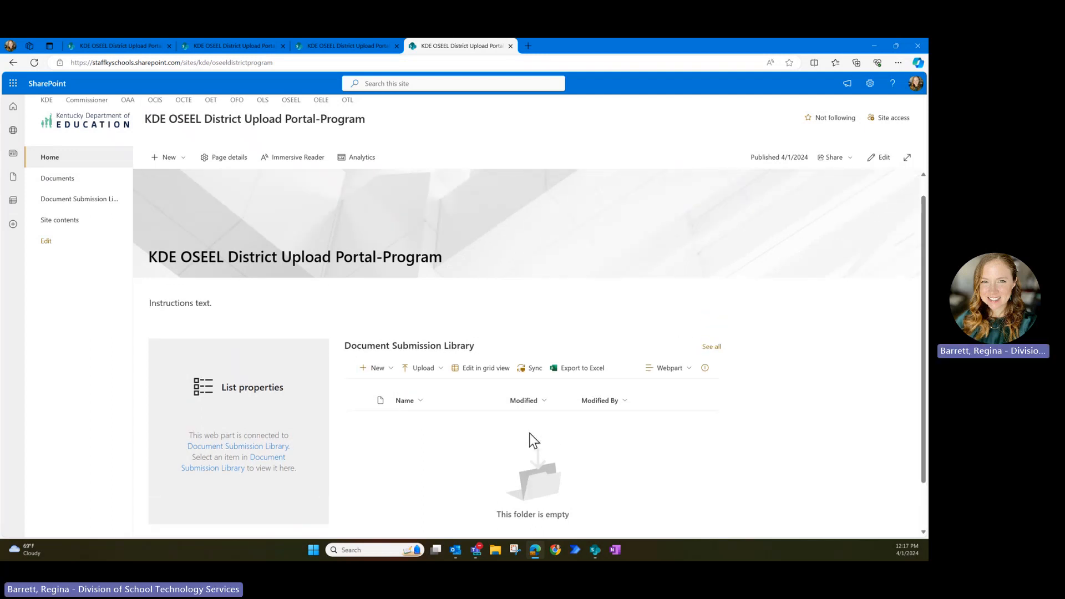
click(615, 548)
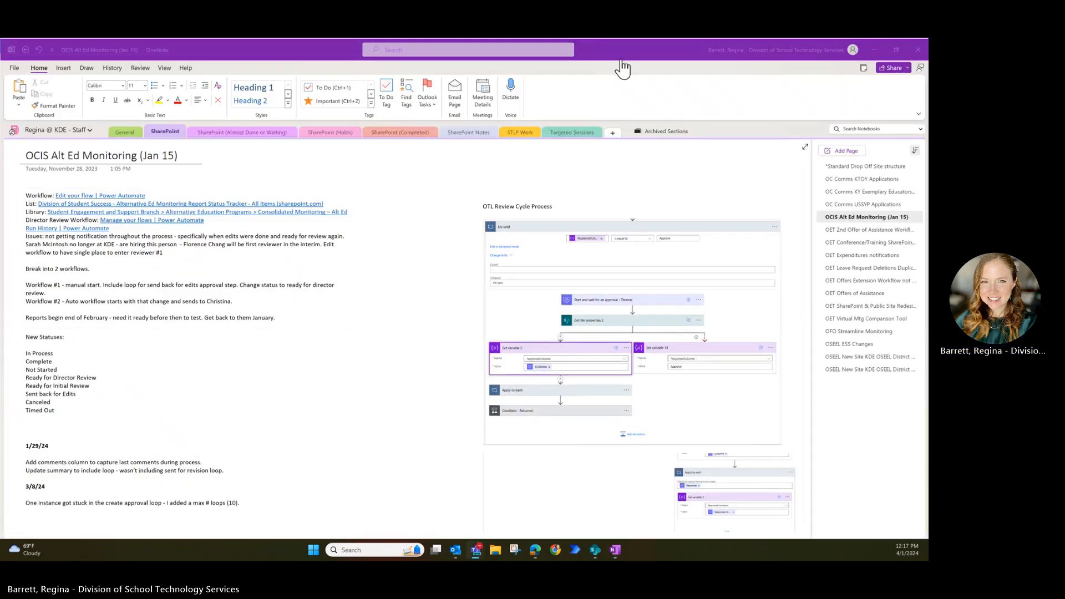
- Drag the OneNote notes window aside so the SharePoint homepage is visible again
drag(660, 47, 0, 61)
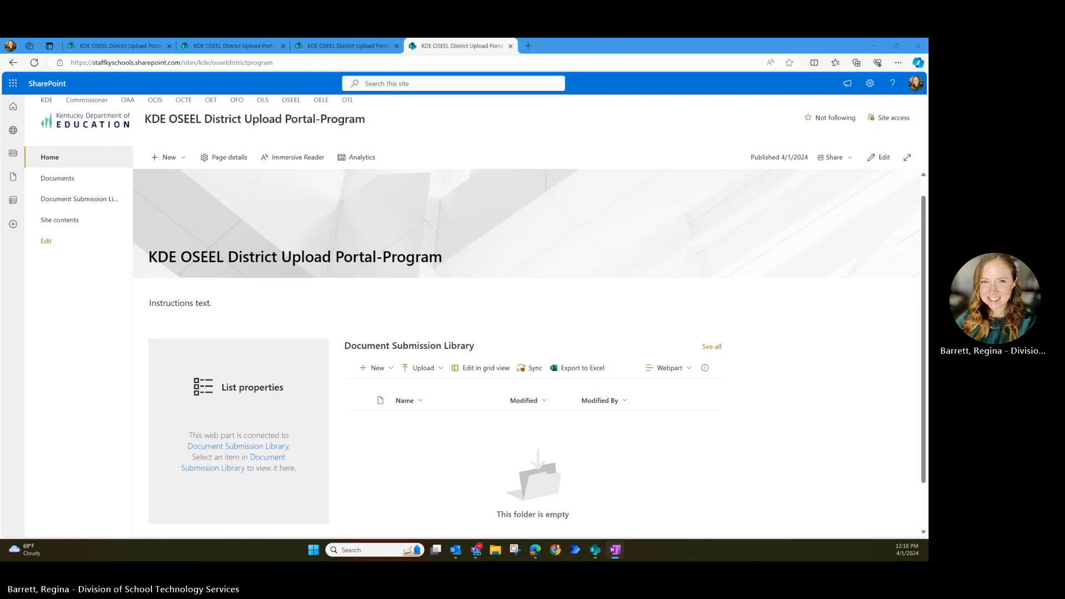
- Replace 'Instructions text.' with the document-submission sentence and begin numbered item 1
click(885, 158)
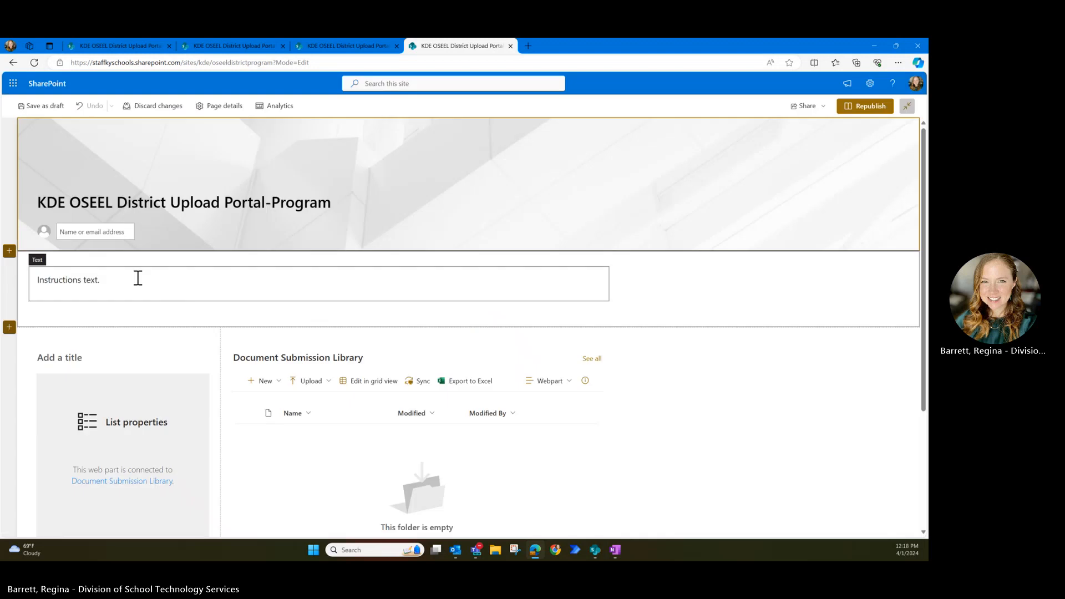
click(111, 282)
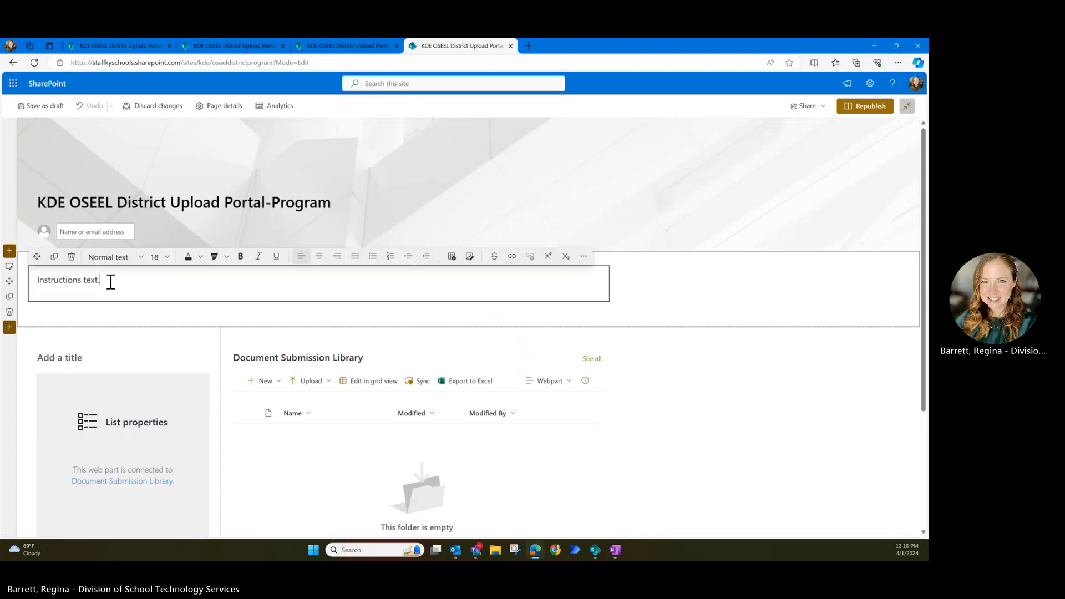
drag(111, 281, 19, 279)
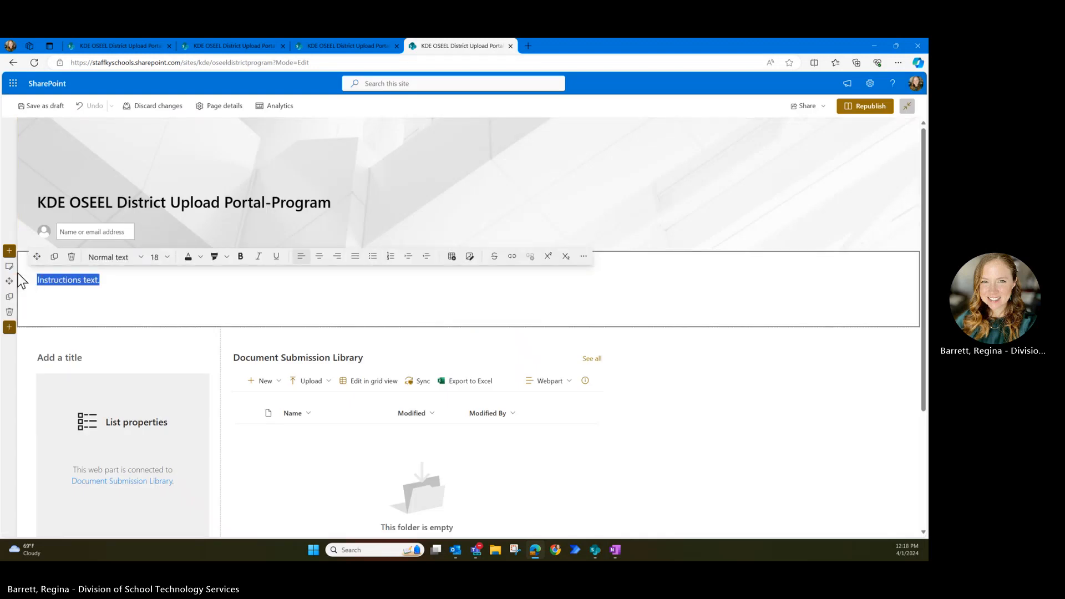
text(U)
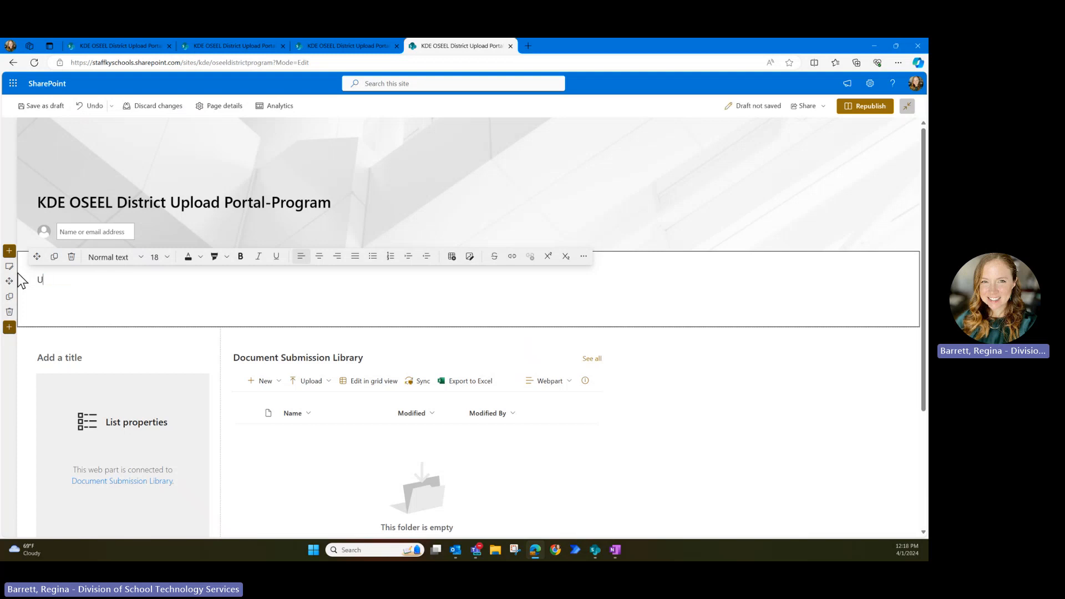
text(se the document submiss)
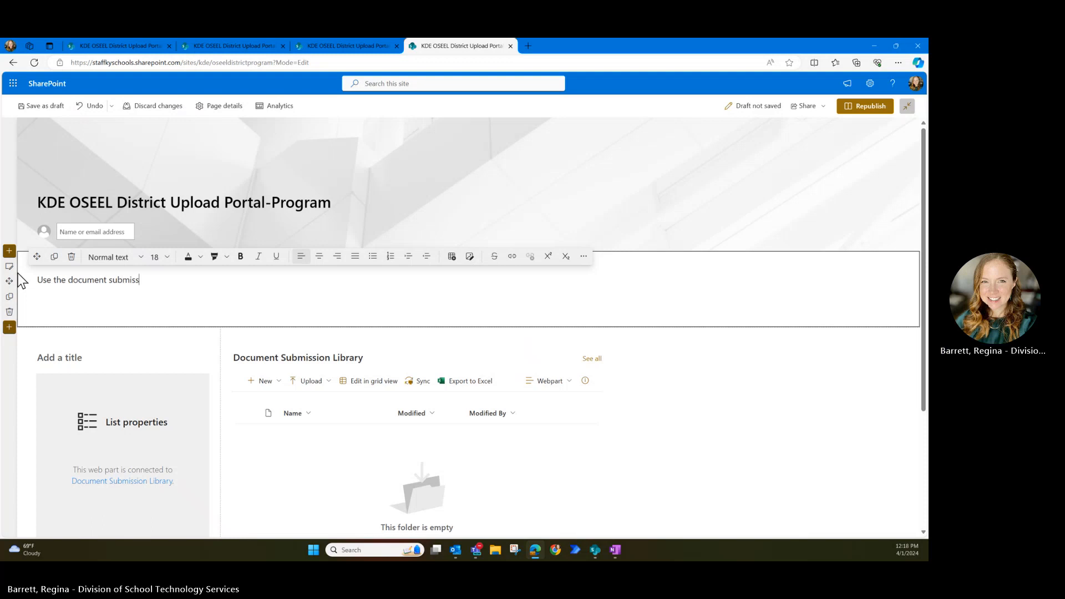
text(ion library below to submit quar)
key(BackSpace)
key(BackSpace)
key(BackSpace)
text([)
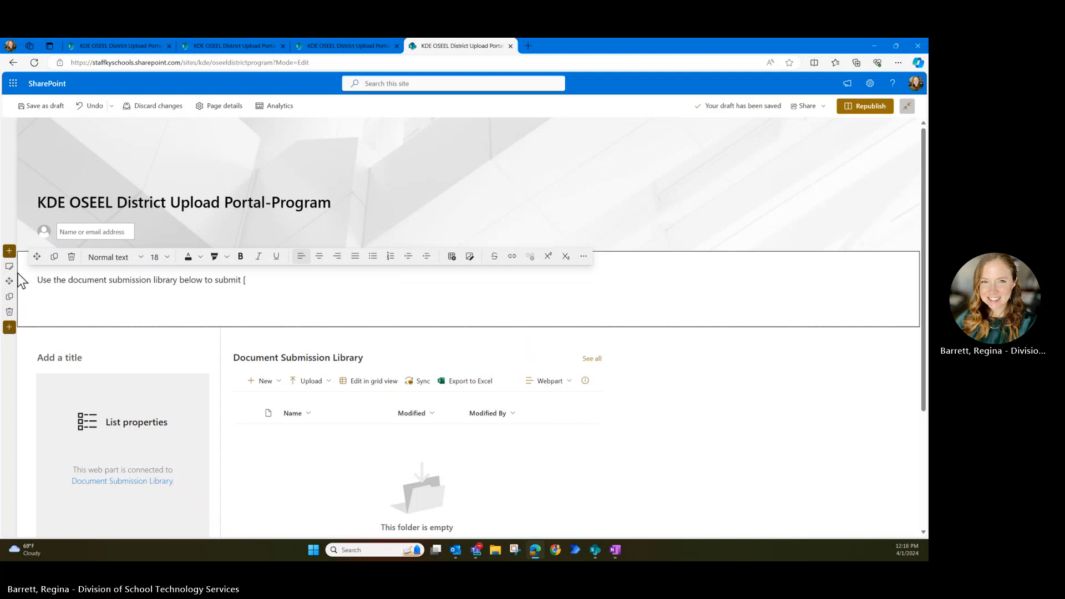
text(describe item to be submi)
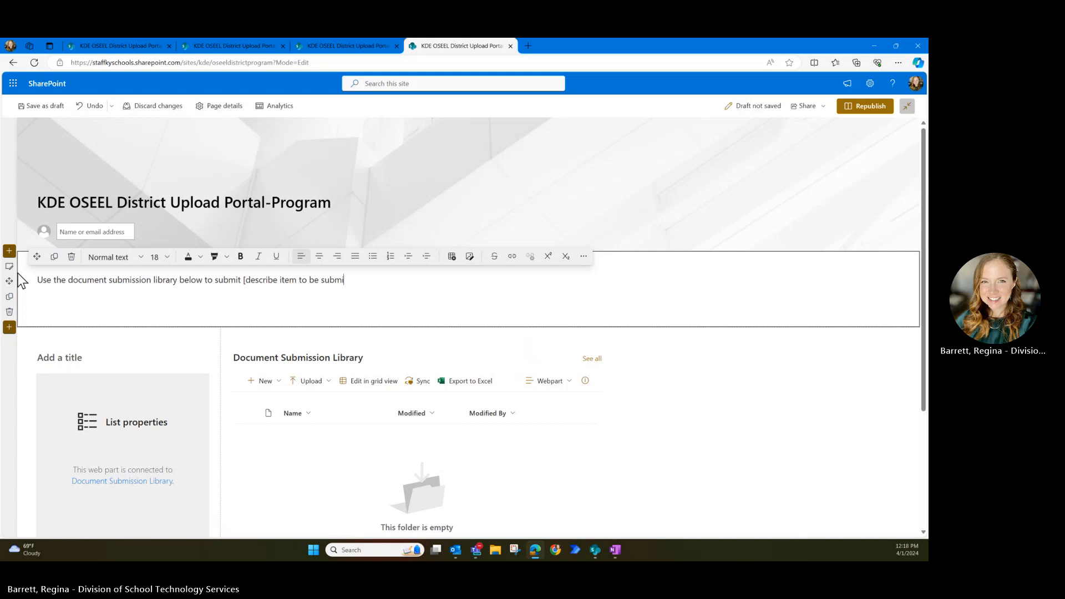
text(tted].)
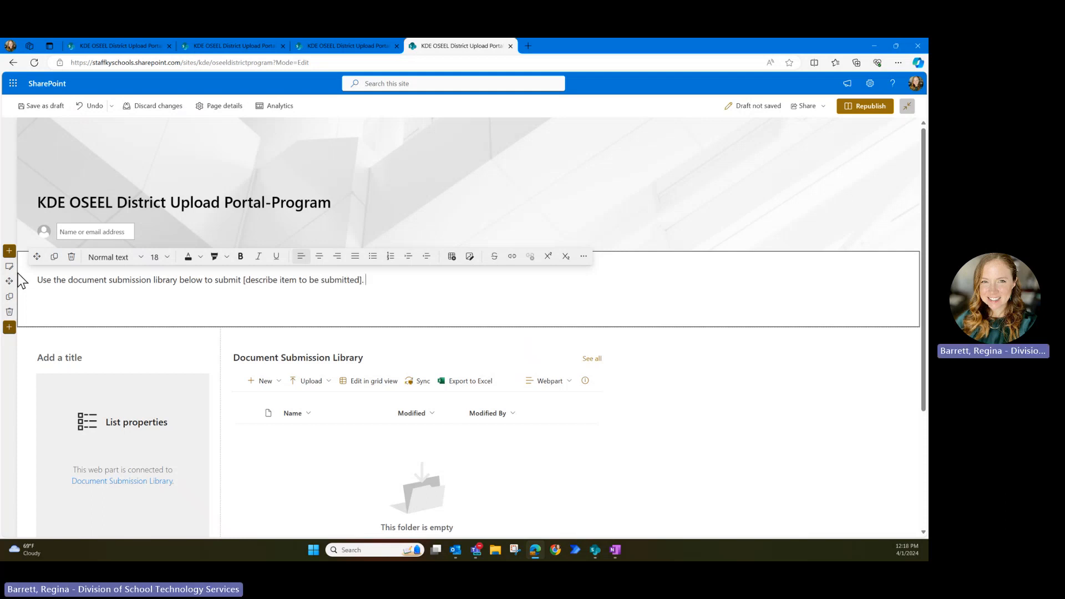
key(Return)
text(1. )
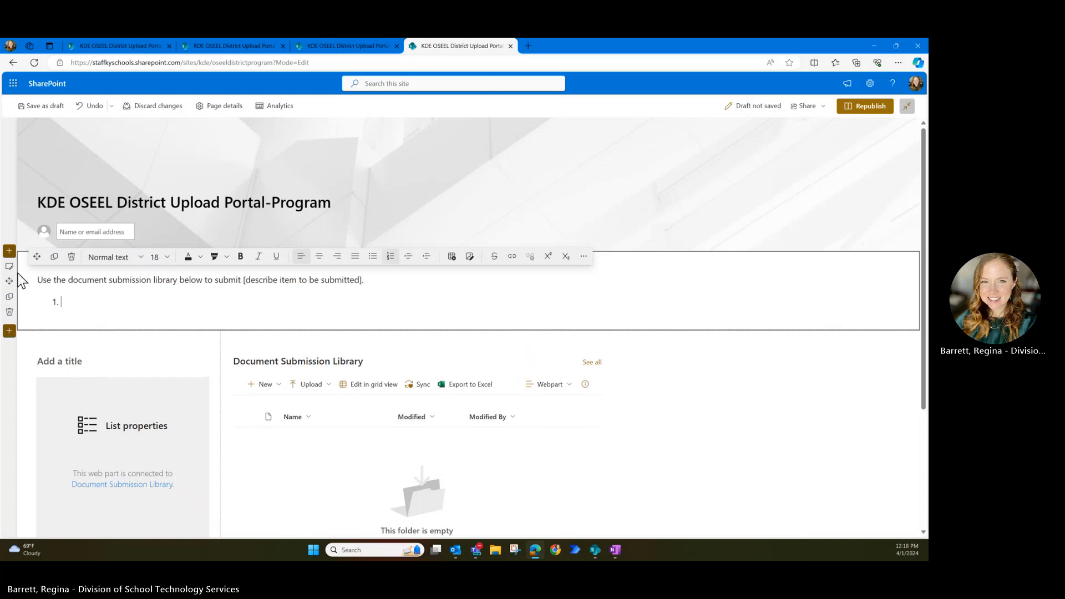
text(Select U)
text(pload)
text( below from the D)
text(ocu)
- Finish item 1 'Select Upload below from the Document Submission Library.' and add item 2 'Select the file(s) to upload.'
key(BackSpace)
key(BackSpace)
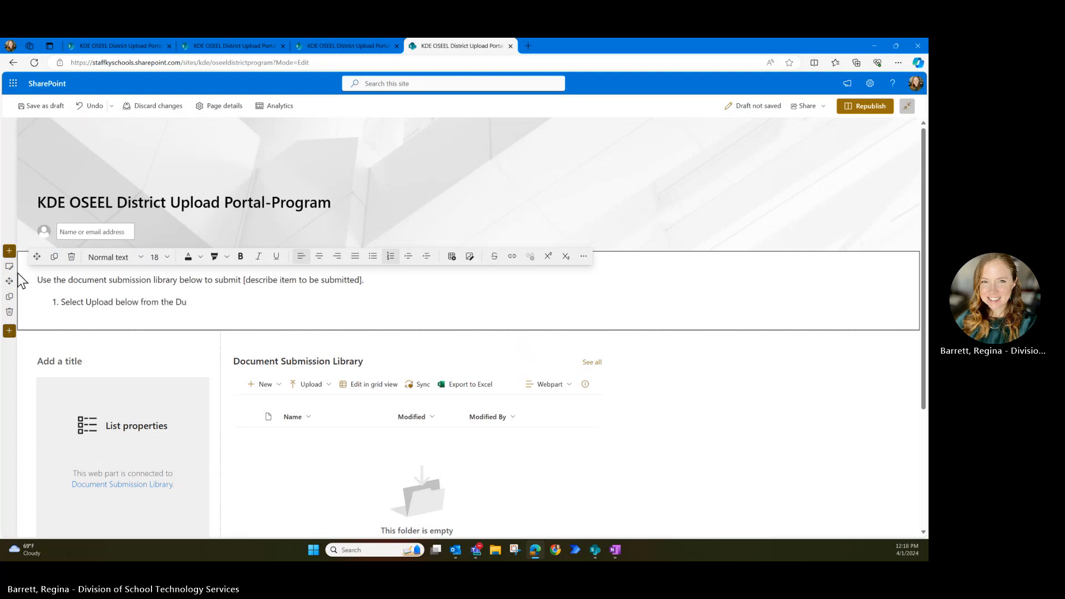
text(cument Submission Library.)
key(Return)
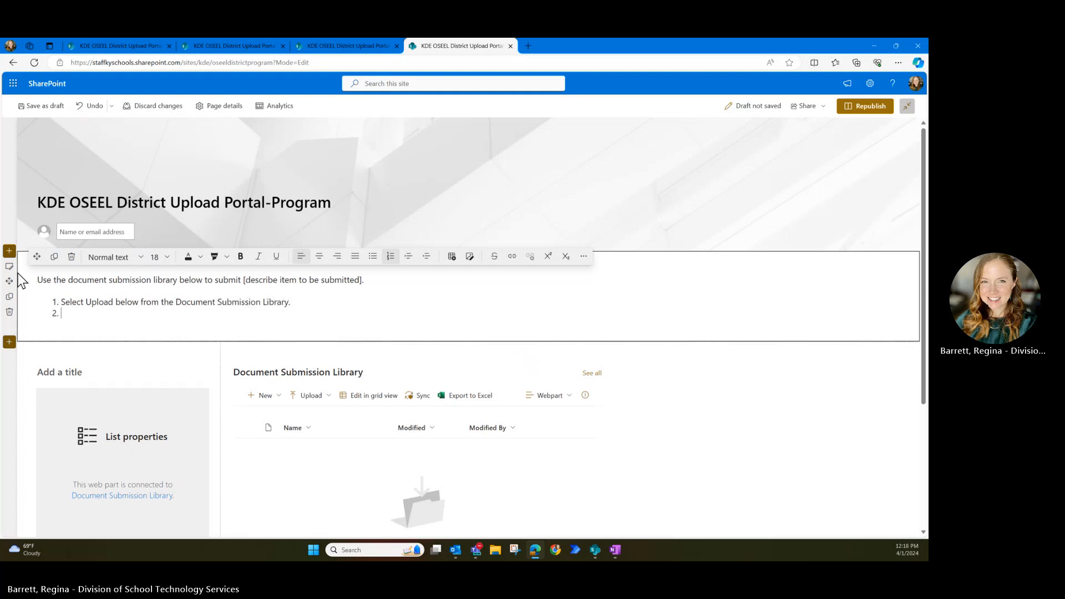
text(Select the file(s) to upload.)
key(Return)
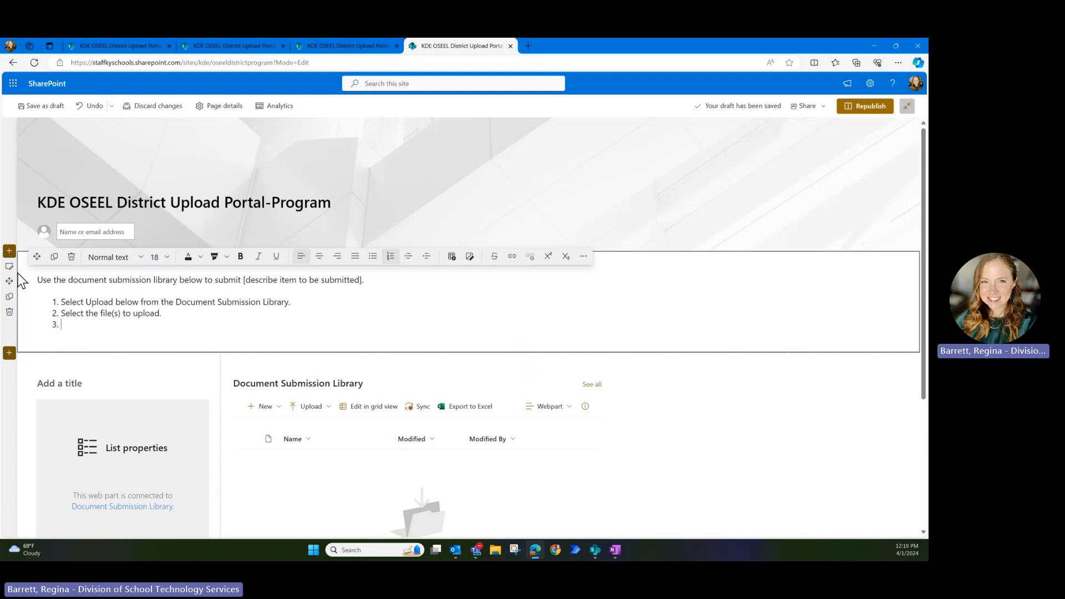
- Write step 3: select the uploaded file without opening it to complete the document properties
text(Sele)
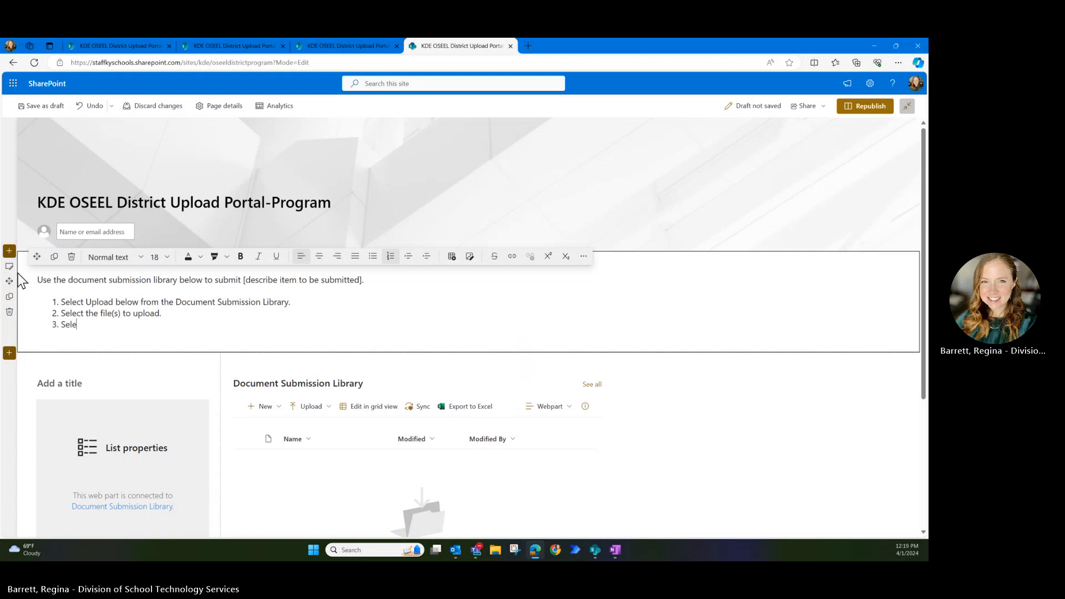
text(ct the uploaded file (without opening it) t)
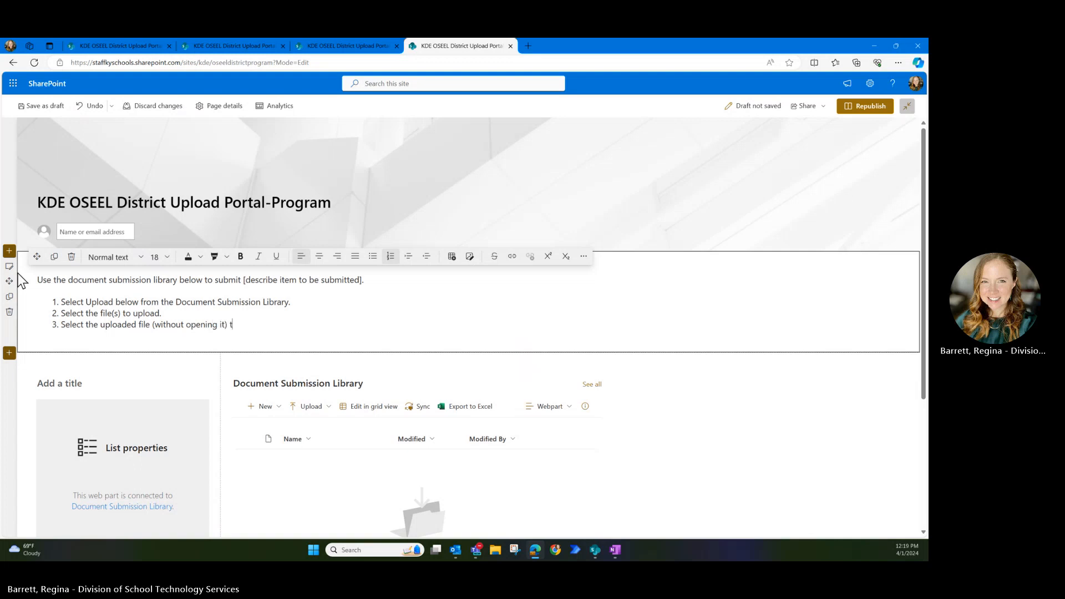
text(o complete the document properties)
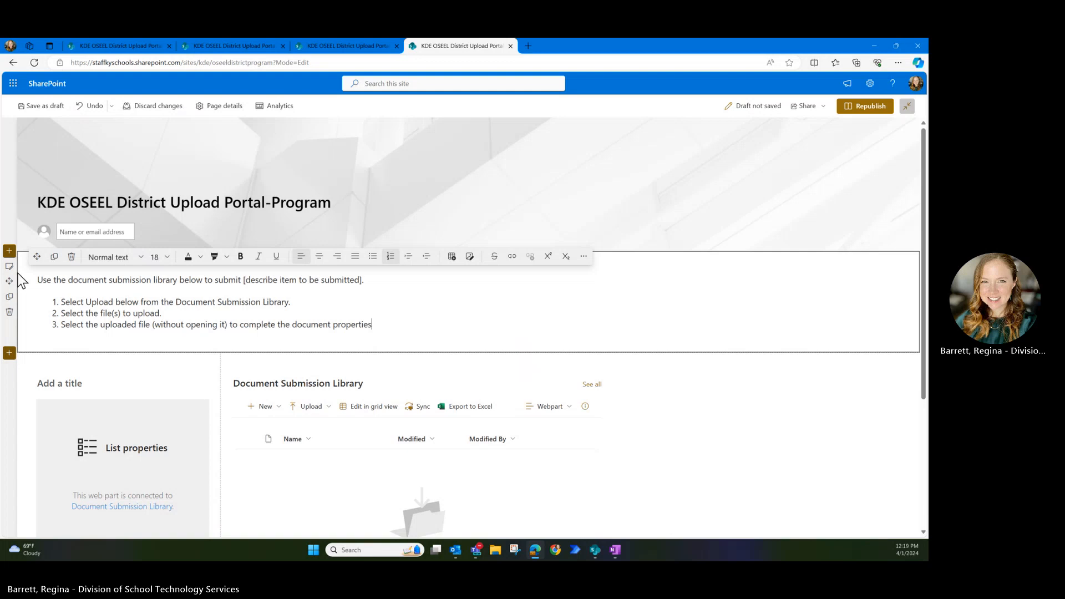
text(. Do this by clicking the selection )
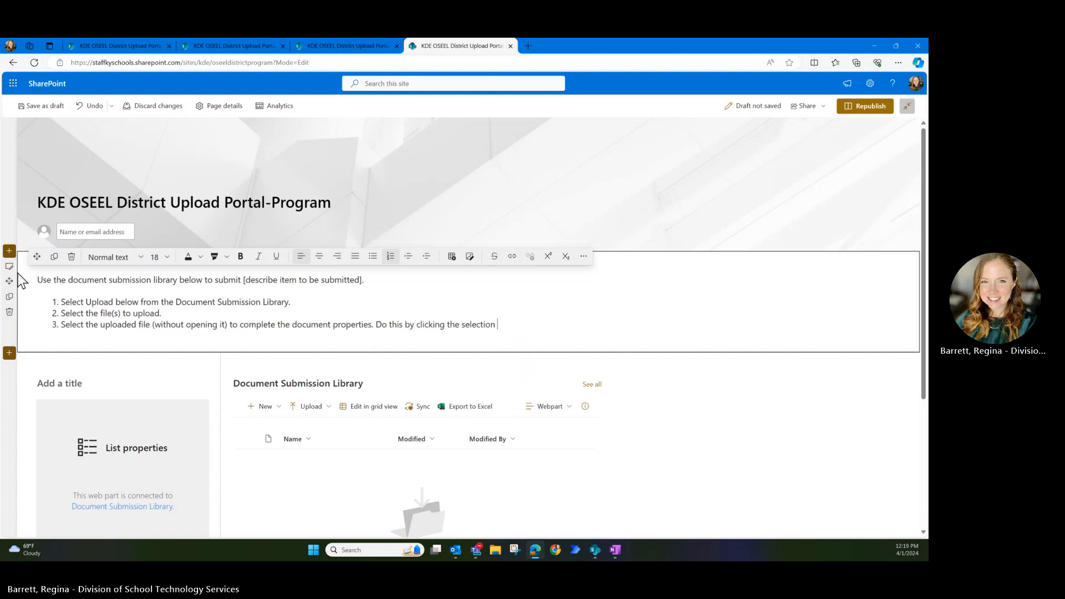
text(checkmark to the elft of)
key(BackSpace)
key(BackSpace)
key(BackSpace)
key(BackSpace)
key(BackSpace)
key(BackSpace)
text(left of the)
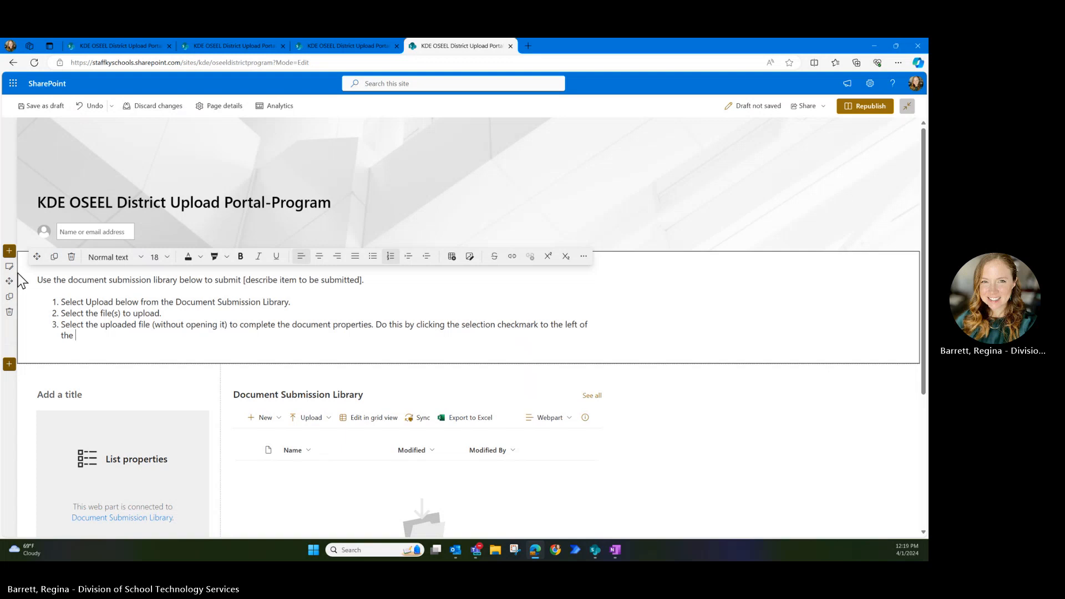
text( file name or click the yellow "Requi)
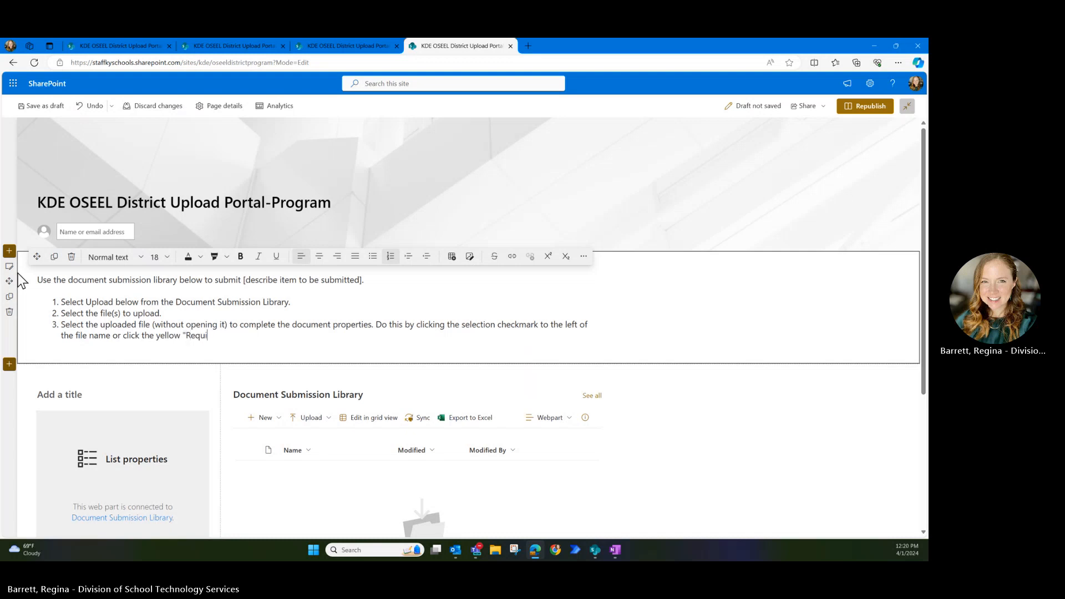
text(red info" space anywhere to the right)
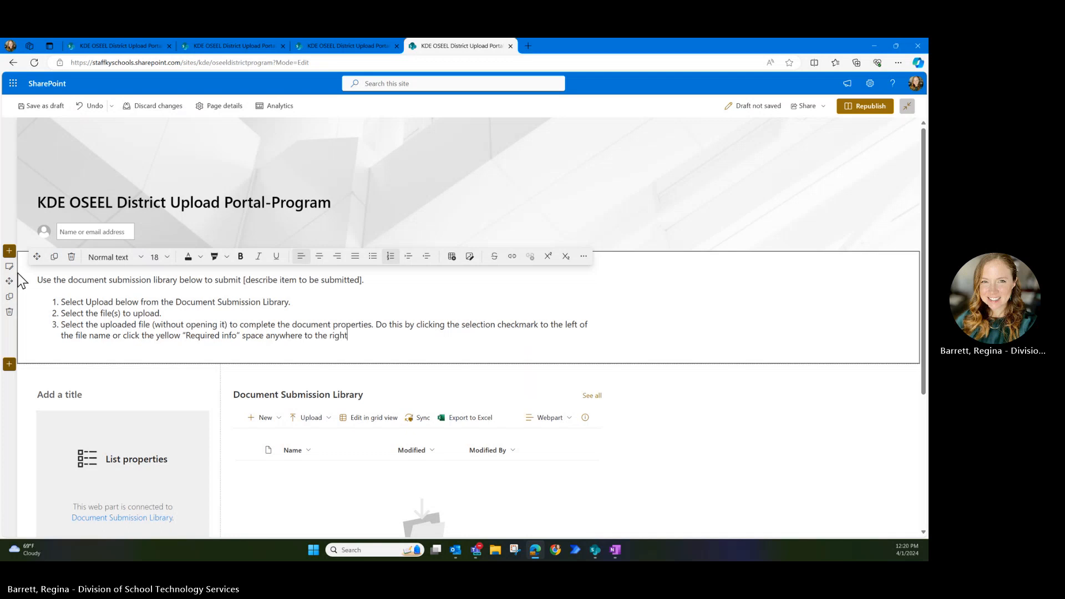
text( of the file name. Clicking the file n)
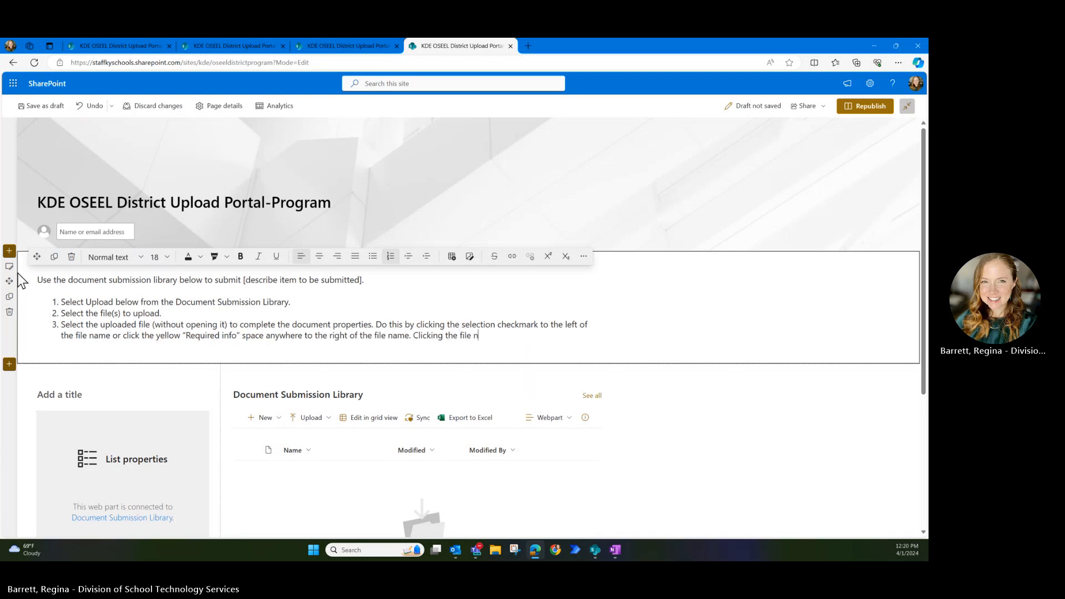
text(ame will open the document instead of sel)
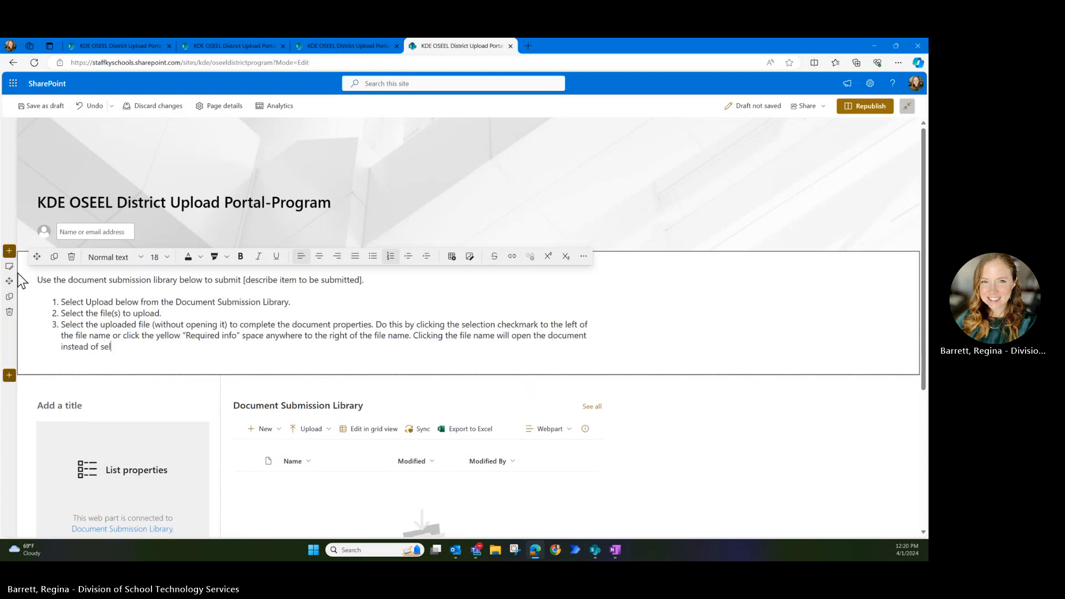
text(ecting it.)
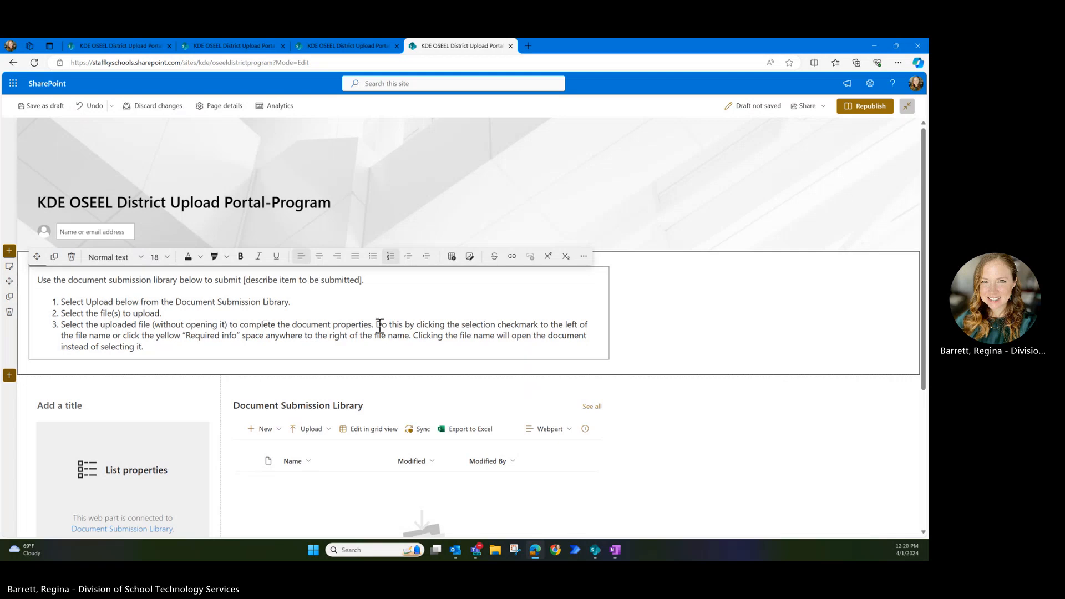
- Wrap step 3's closing warning in parentheses beginning with 'Note:'
click(417, 336)
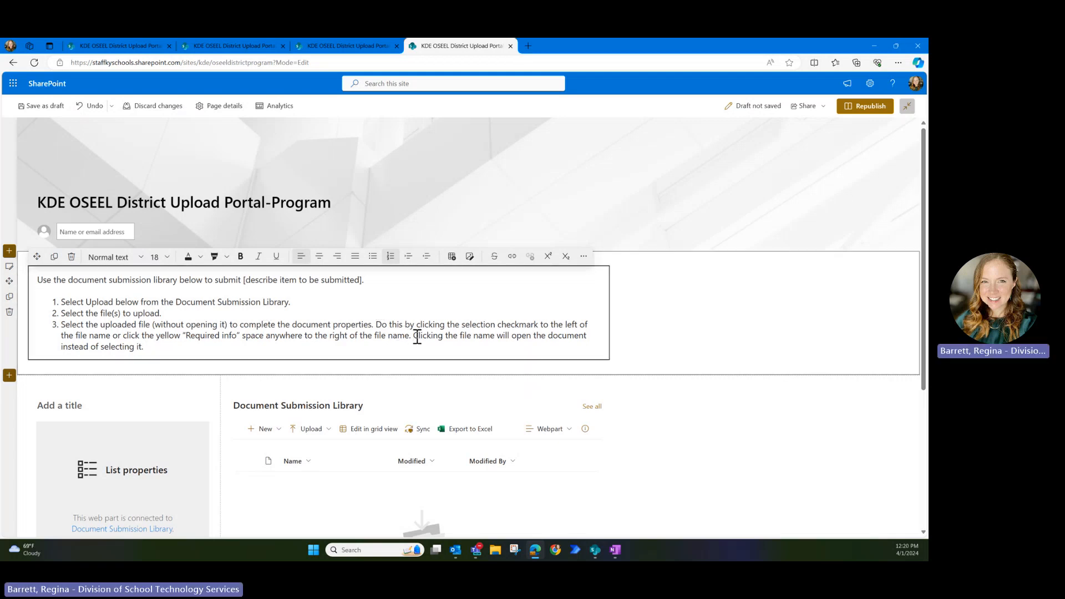
text((NotE:)
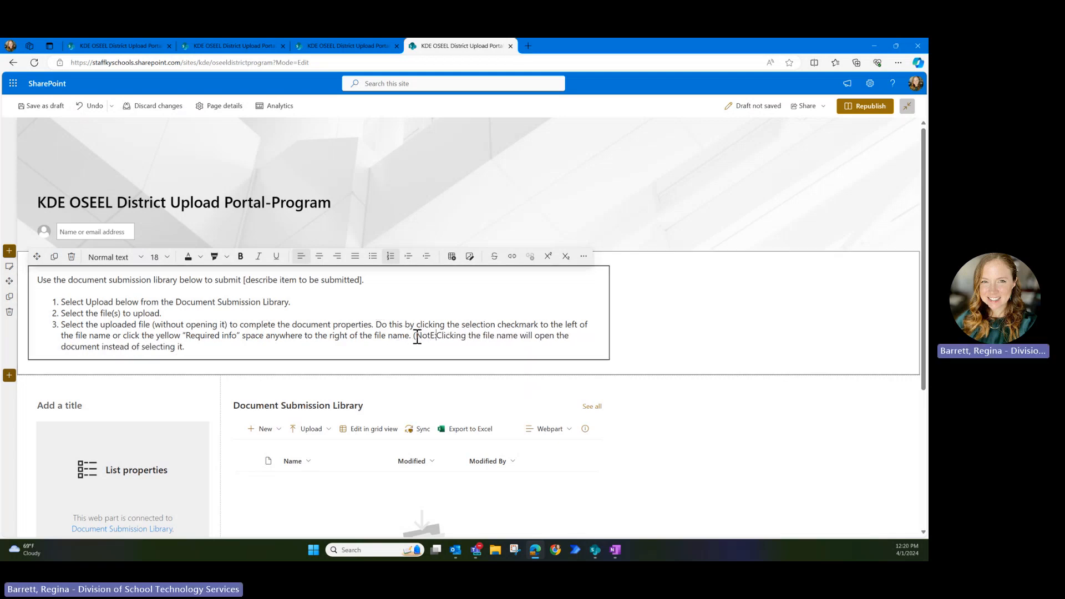
key(BackSpace)
key(BackSpace)
key(BackSpace)
text(e:)
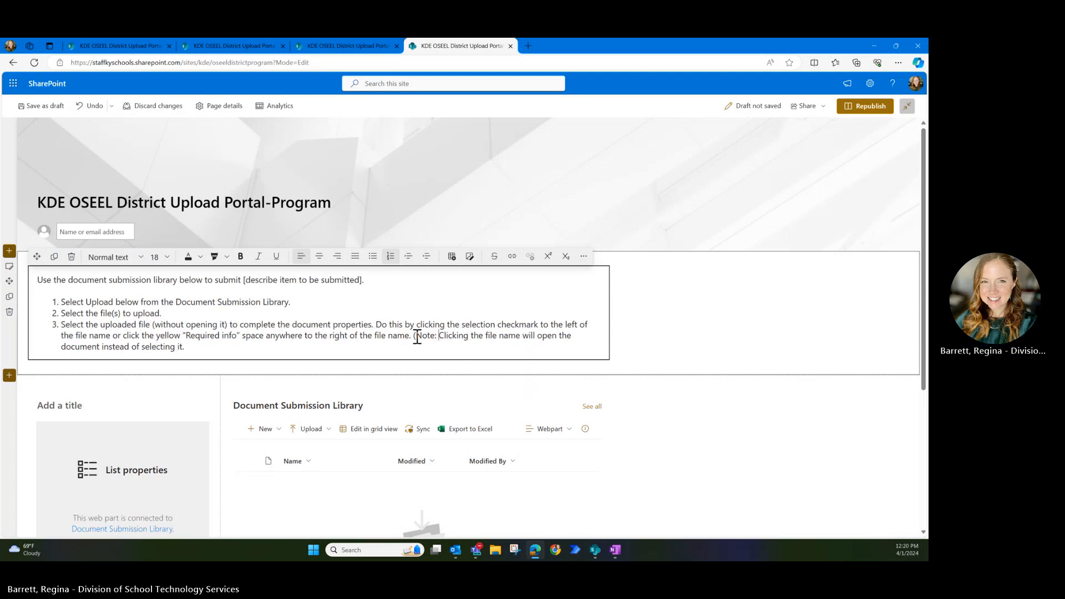
click(222, 346)
text())
- Italicize the note and begin 'To successfully submit, you MUST complete the following properties'
drag(417, 335, 183, 347)
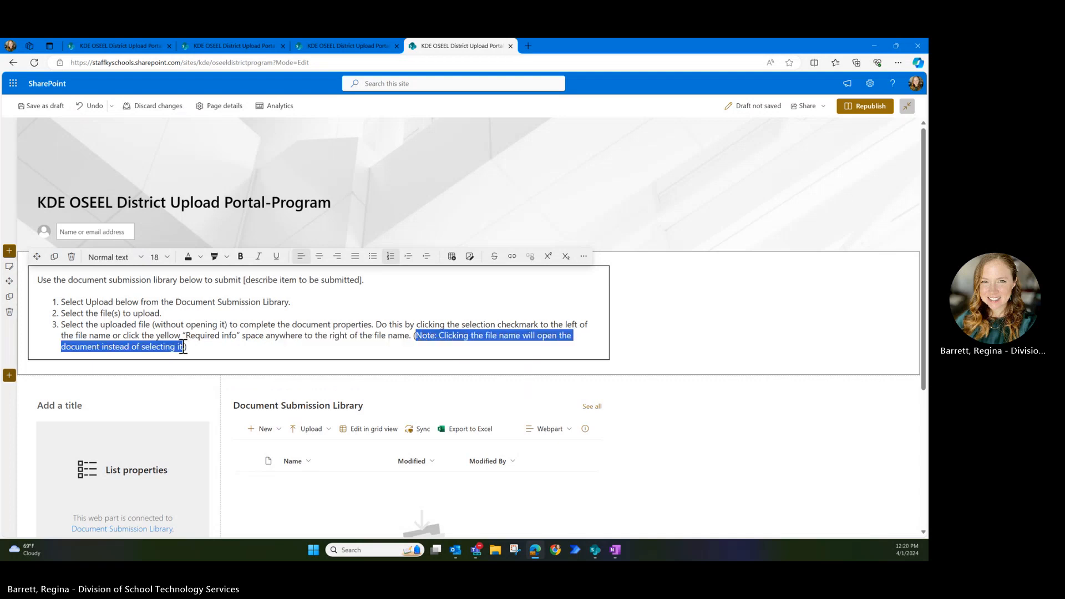
key(ctrl+i)
click(193, 347)
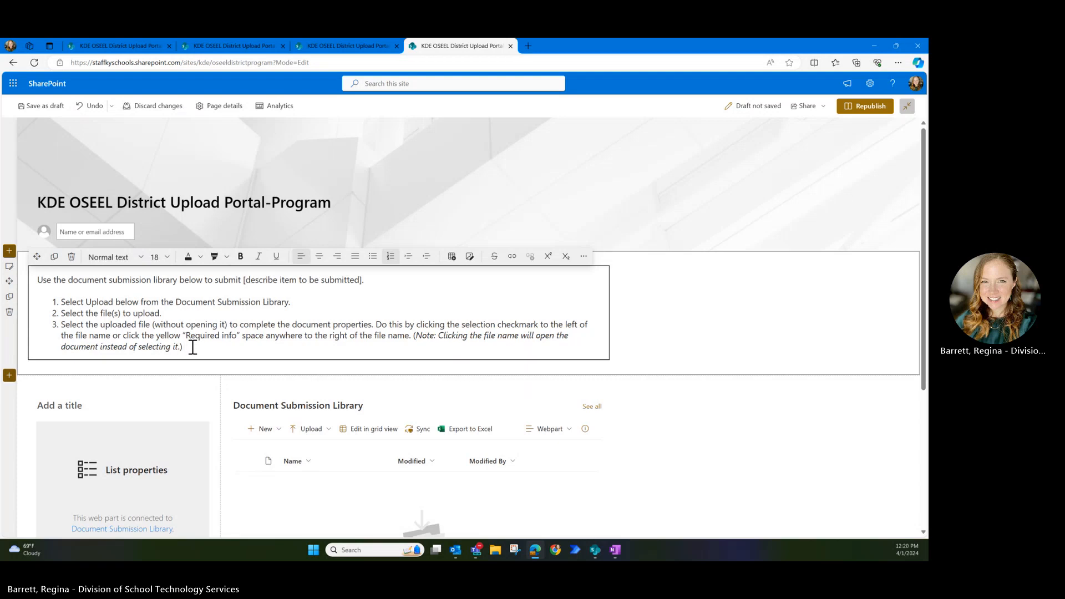
text(To successfully submit, you MUST complete the foll)
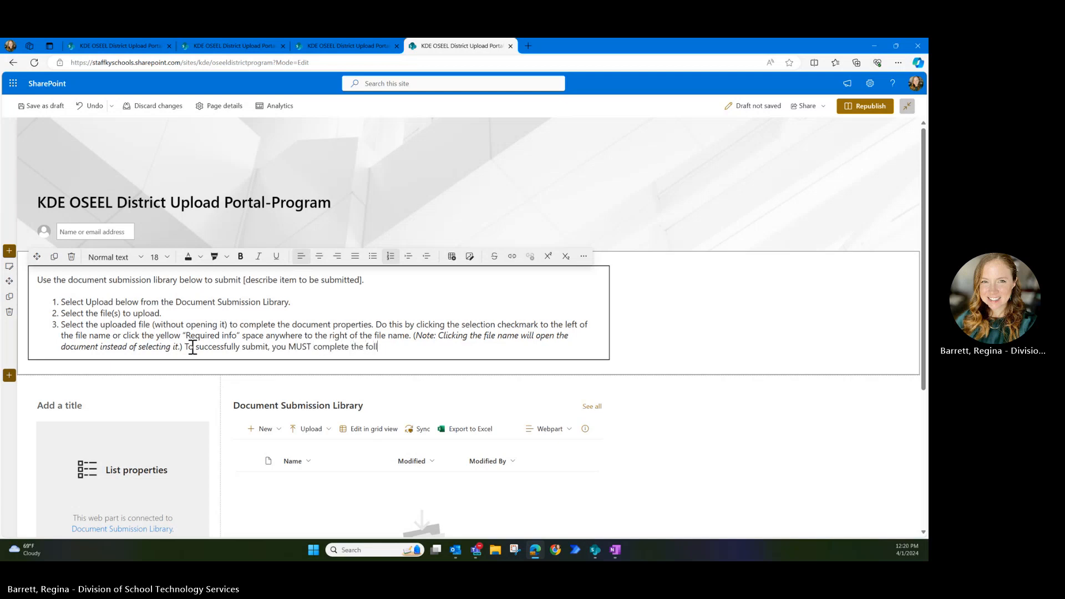
text(owing properties after uploading)
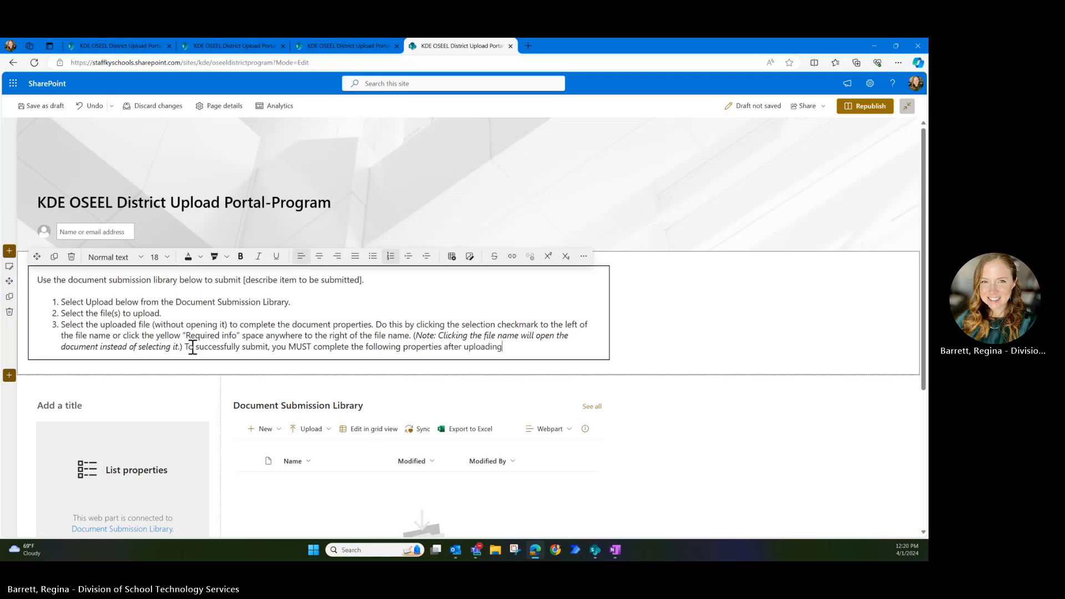
- End step 3 with 'properties after uploading:' and add an empty sub-item a
text(:)
key(Return)
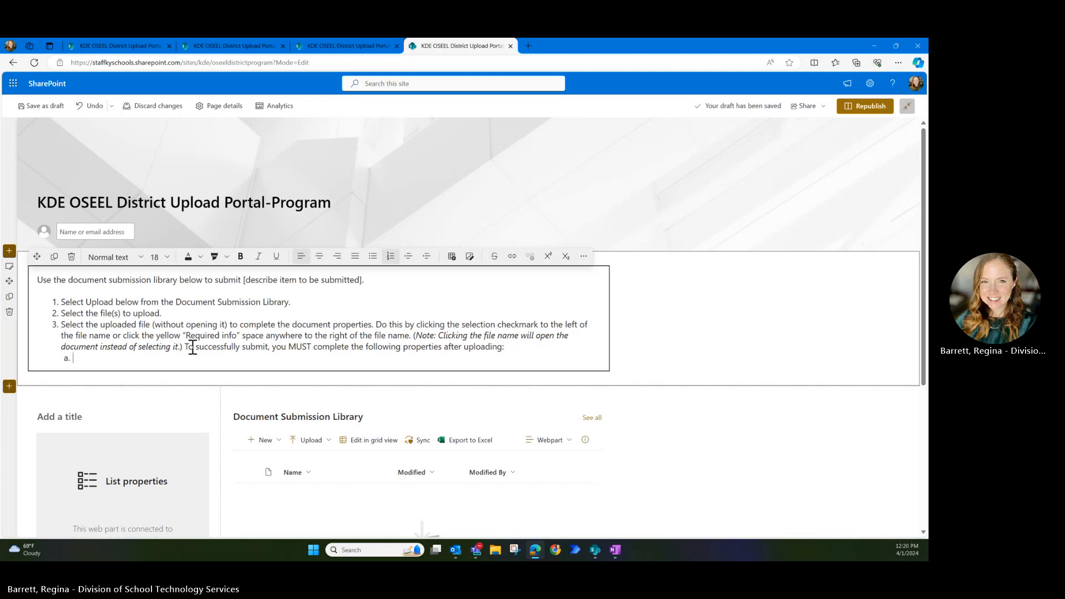
key(Return)
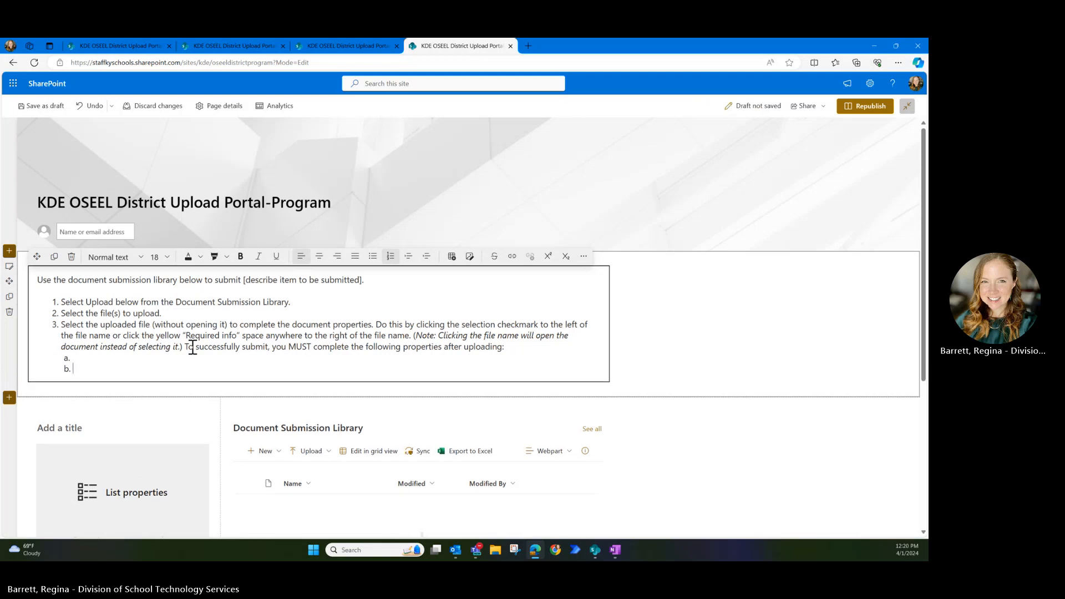
- Add step 4: submitted files are automatically MOVED from this location after [insert time limit here]
key(shift+Tab)
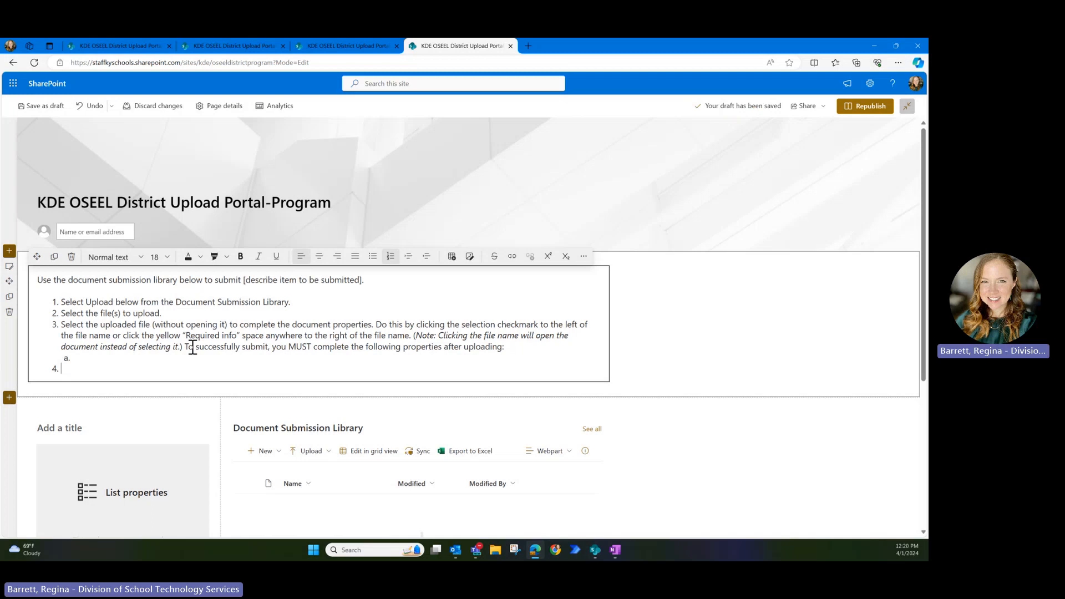
text(Files that have been successfy)
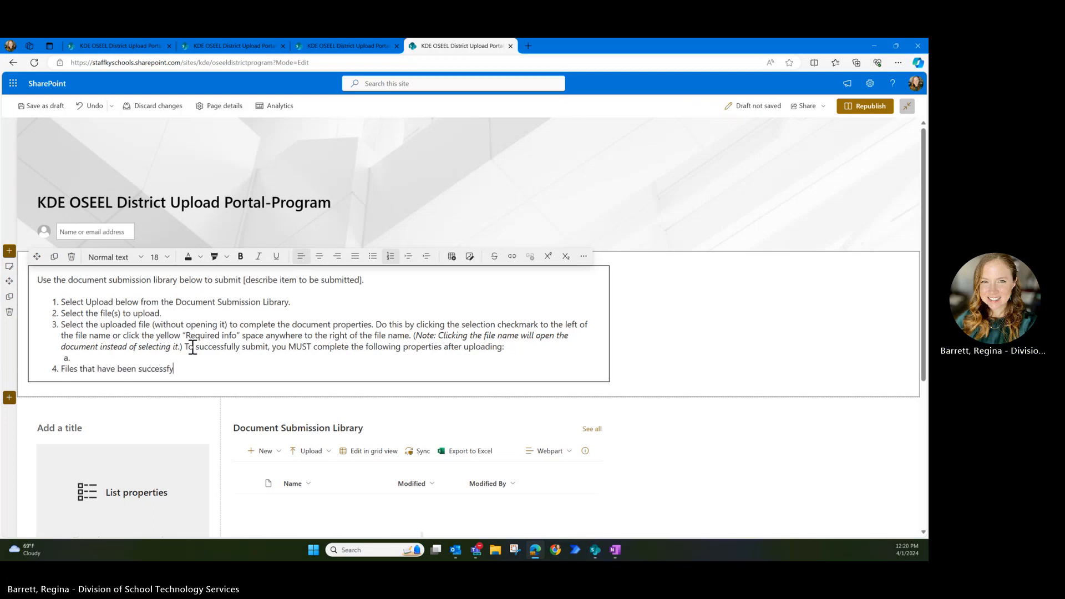
key(BackSpace)
text(ully submitted will automatically be )
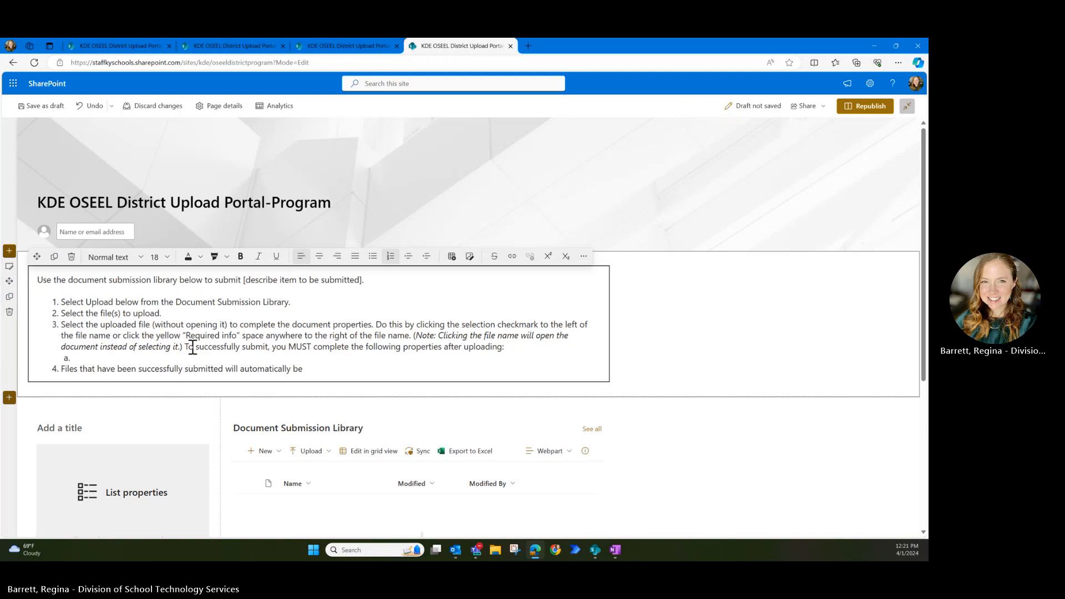
text(MOVED FROM THIS LOC)
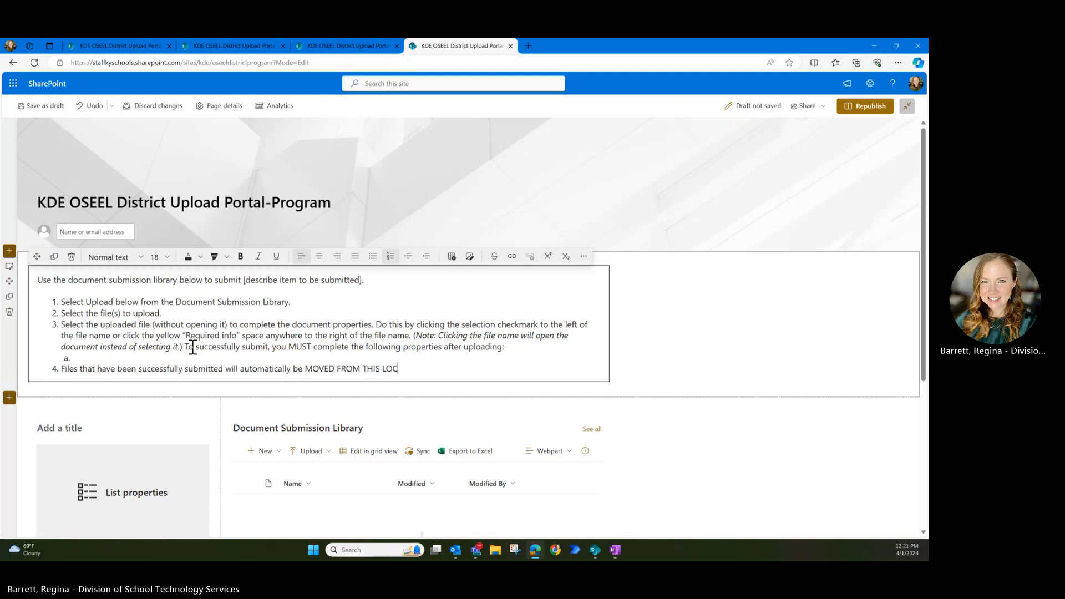
text(ATION AFT)
key(BackSpace)
key(BackSpace)
key(BackSpace)
key(BackSpace)
key(BackSpace)
key(BackSpace)
key(BackSpace)
key(BackSpace)
key(BackSpace)
key(BackSpace)
key(BackSpace)
key(BackSpace)
key(BackSpace)
key(BackSpace)
key(BackSpace)
key(BackSpace)
key(BackSpace)
key(BackSpace)
key(BackSpace)
key(BackSpace)
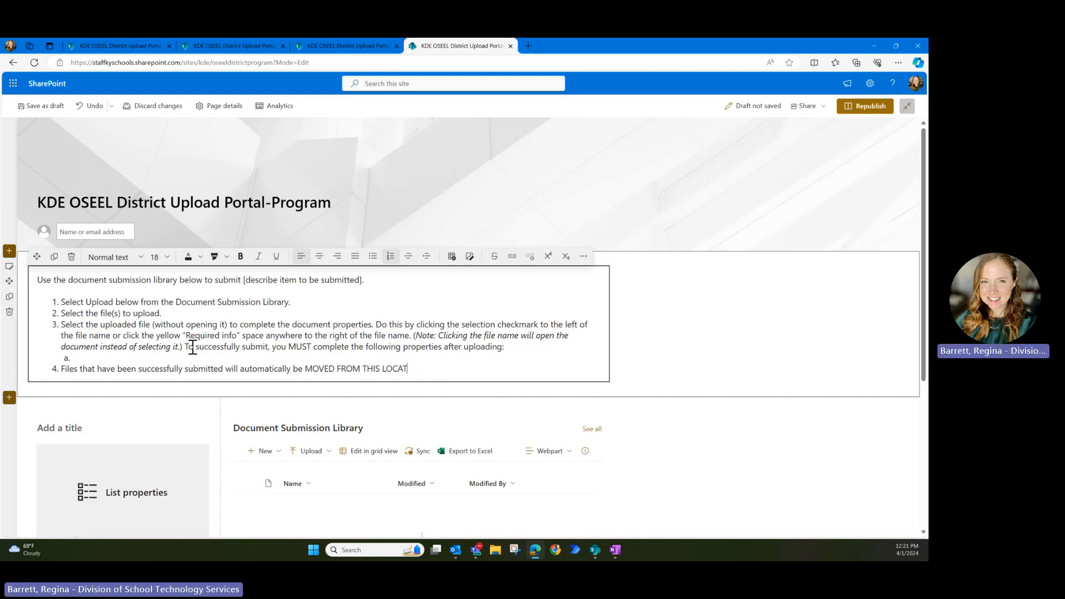
text(from)
key(BackSpace)
key(BackSpace)
key(BackSpace)
key(BackSpace)
text(from th)
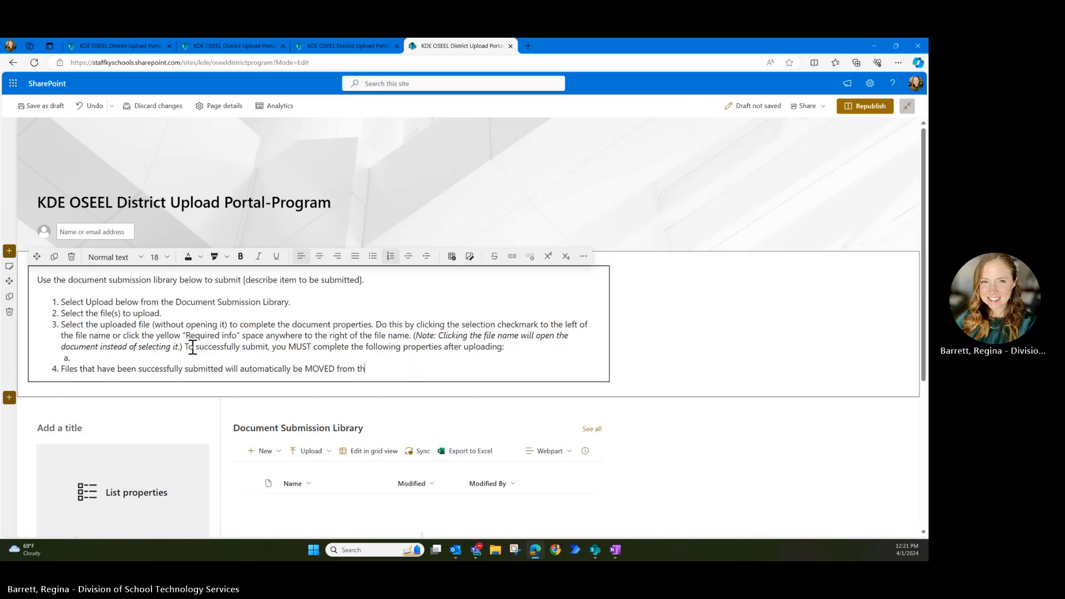
text(is location after [insert tim)
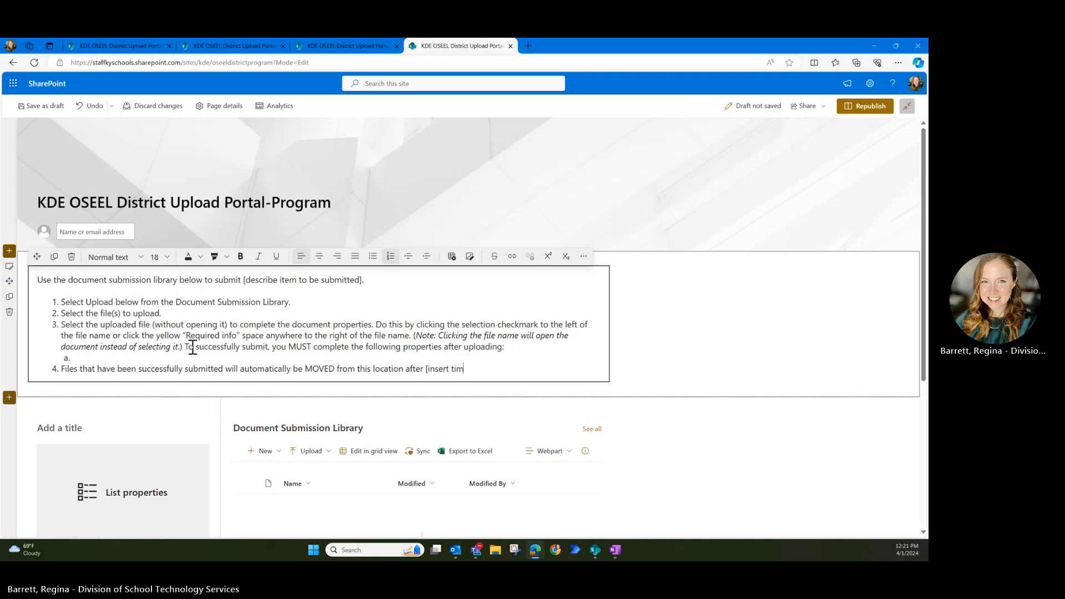
text(e limit here])
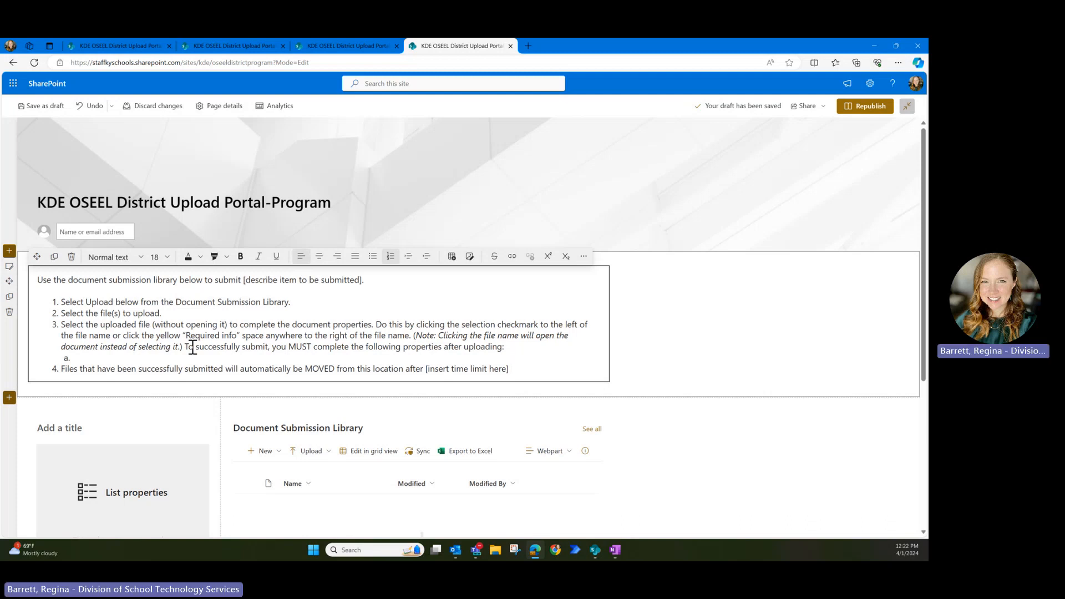
- Add a period after the [insert time limit here] placeholder to end instruction 4
text(.)
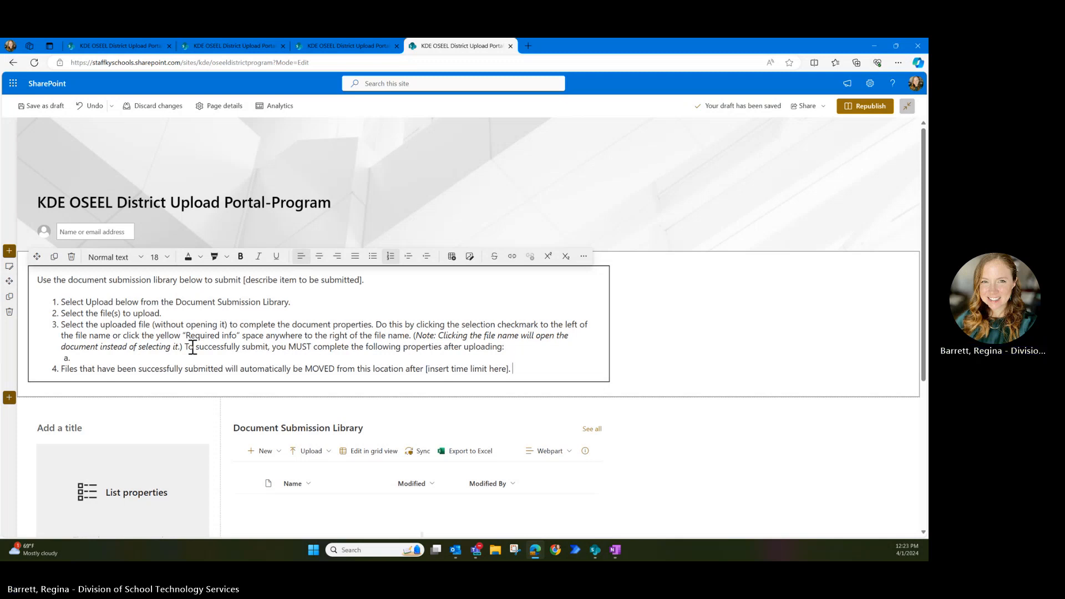
- Add an italic note below the list: to ensure the file moves, don't open it from the document submission library
key(Return)
key(Return)
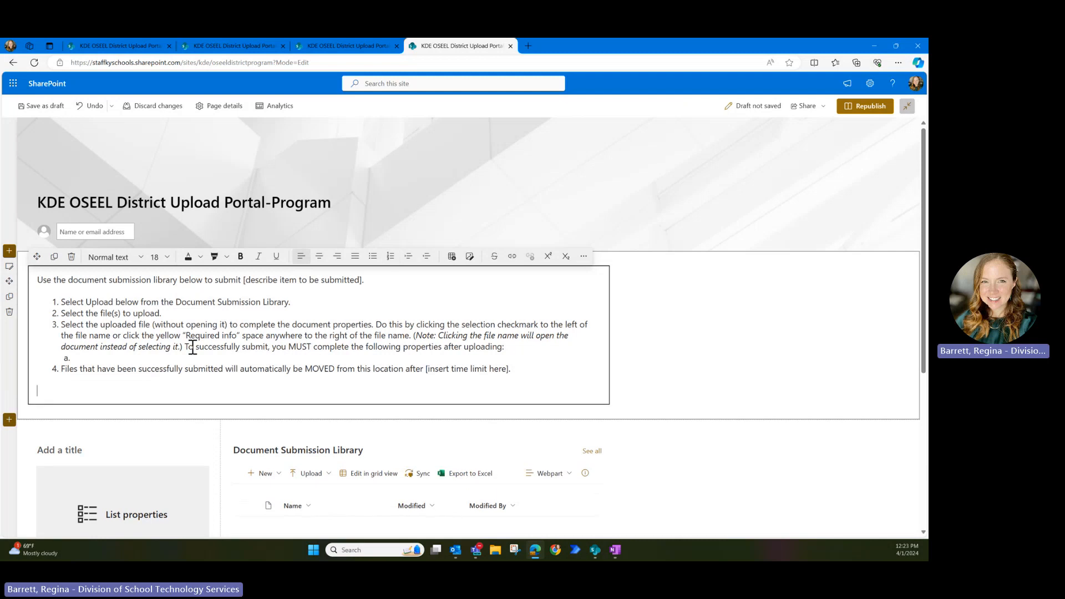
text(*Note: to ensure the file moves succe)
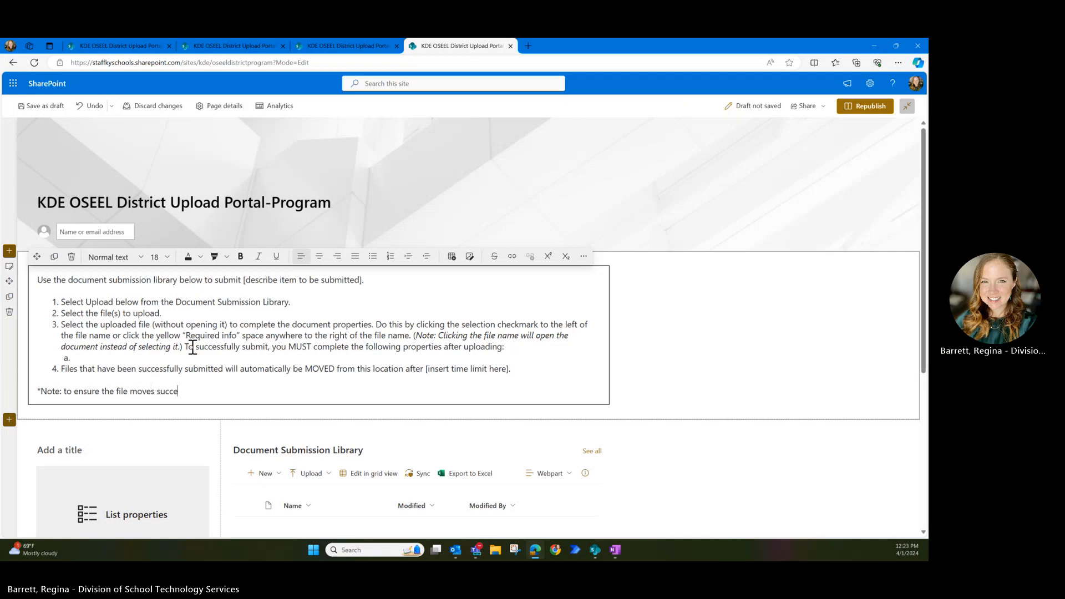
text(ssfully, do not open the file from the b)
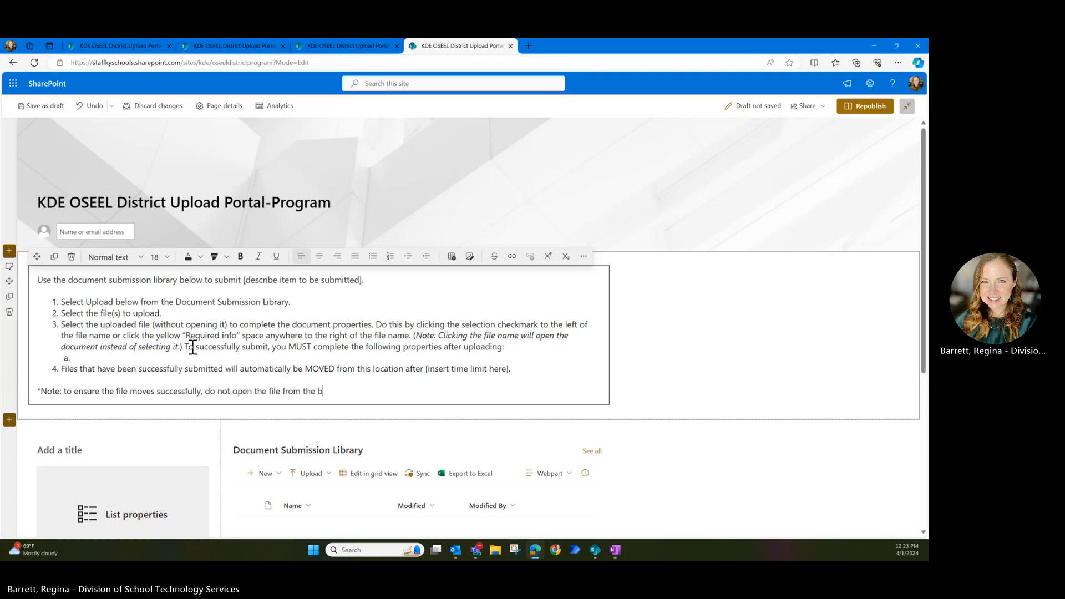
text(rowser after upload.)
double_click(335, 391)
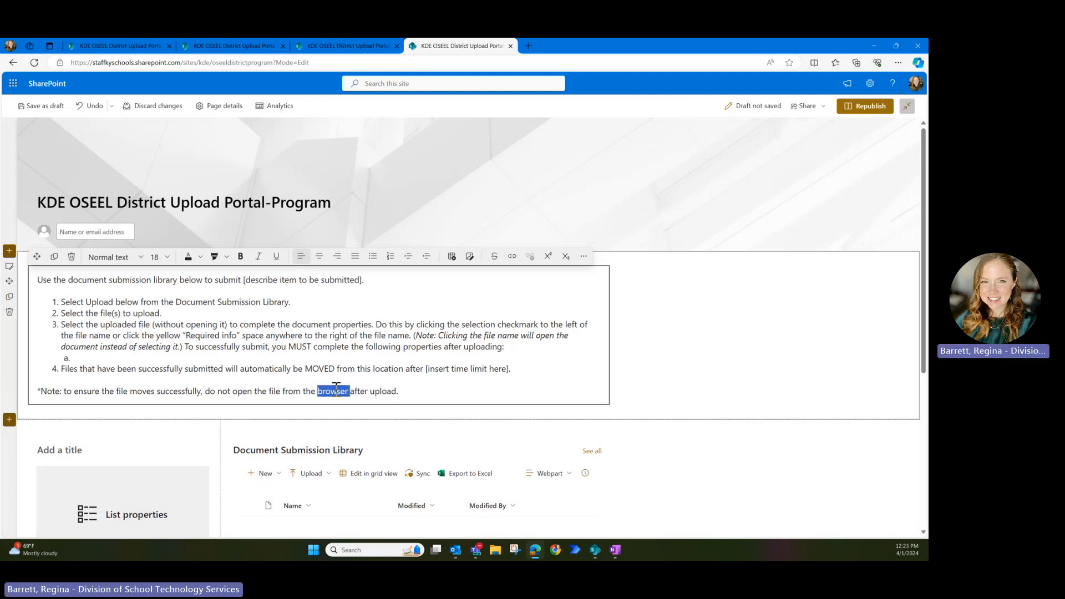
text(document submission library)
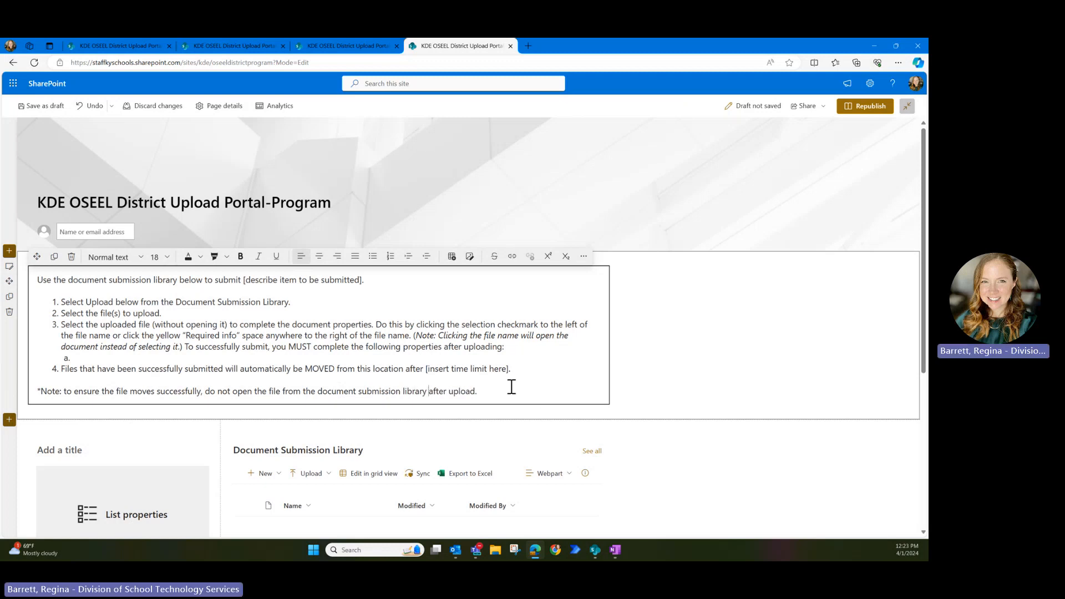
drag(478, 391, 41, 398)
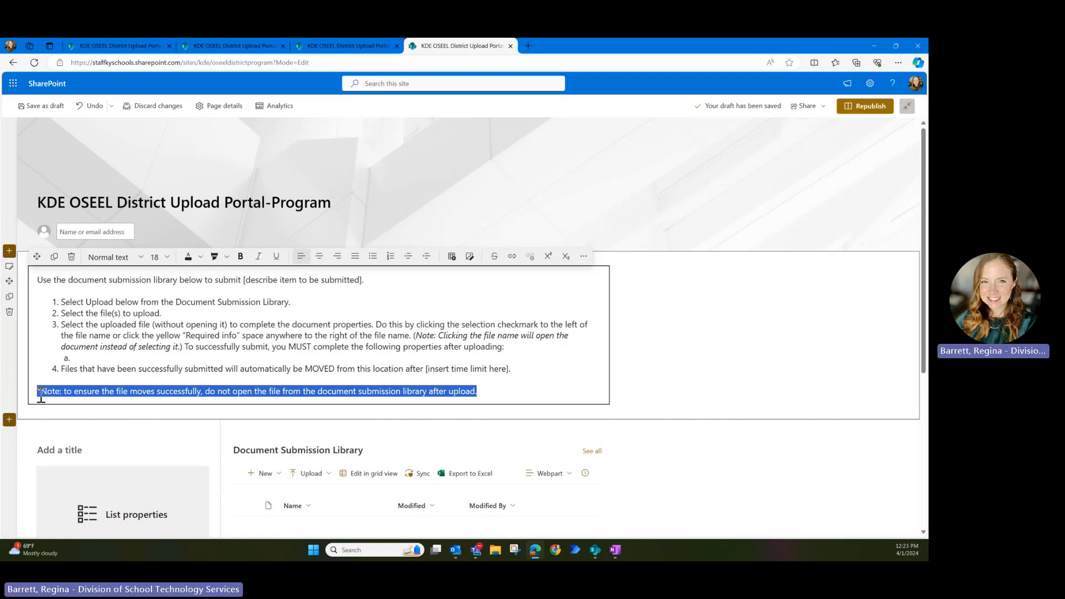
key(ctrl+i)
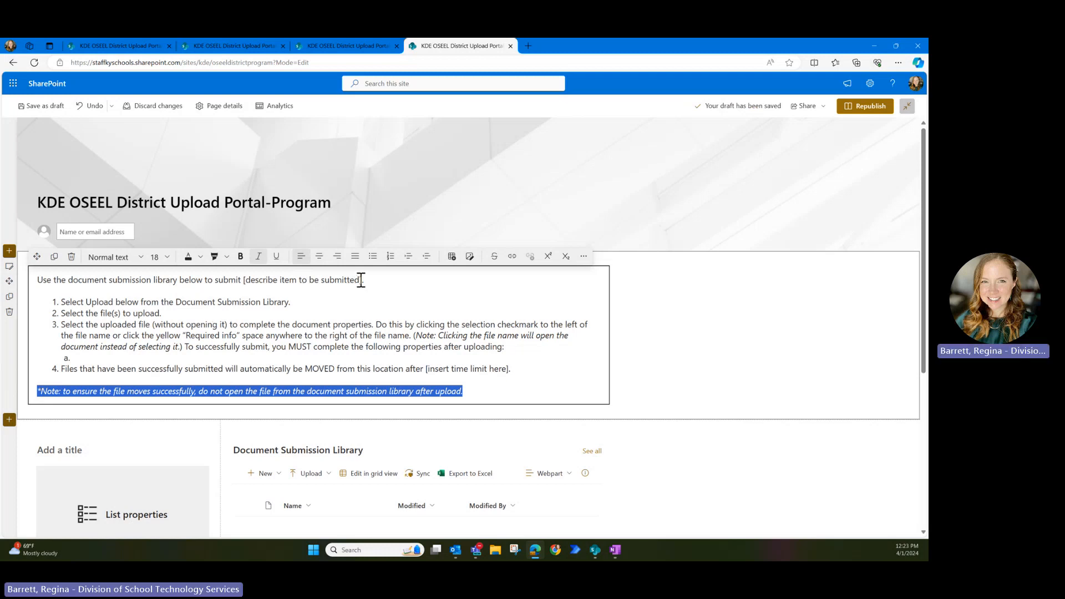
- Highlight the 'describe item to be submitted' placeholder in yellow
drag(361, 280, 247, 286)
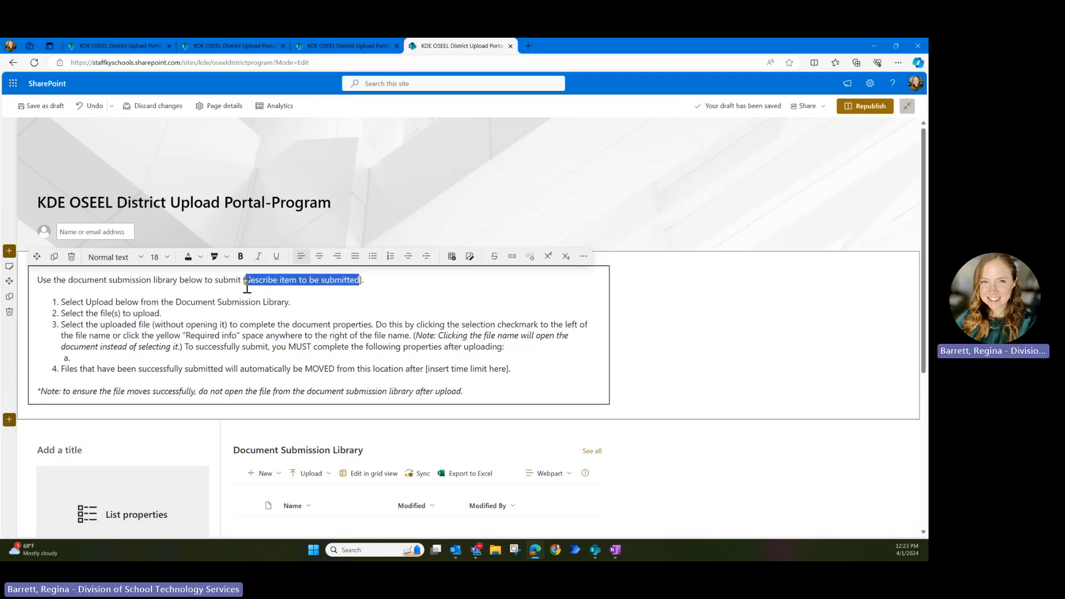
click(225, 256)
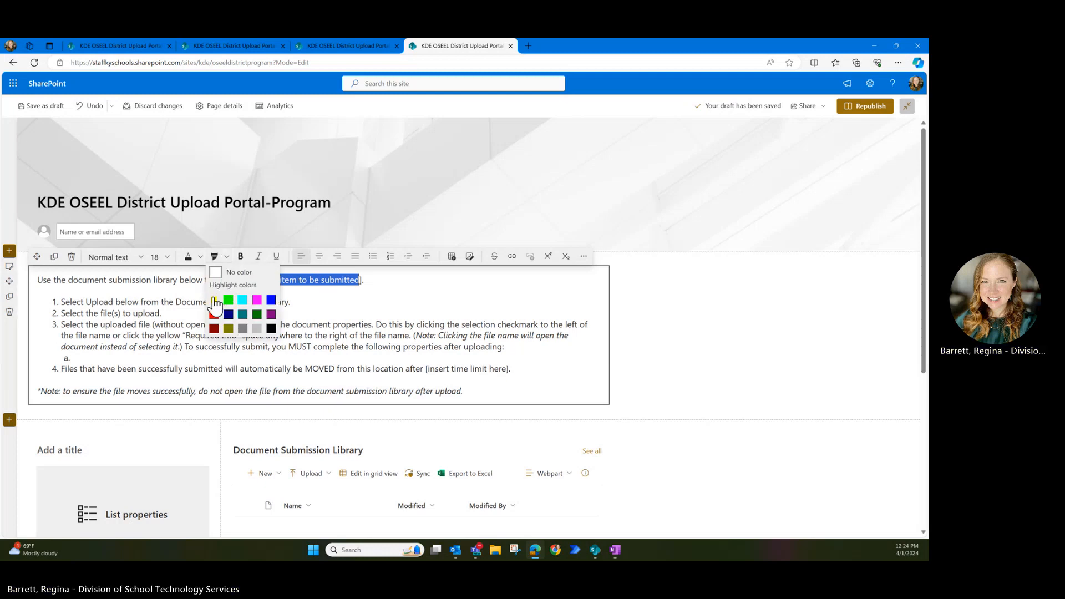
click(215, 304)
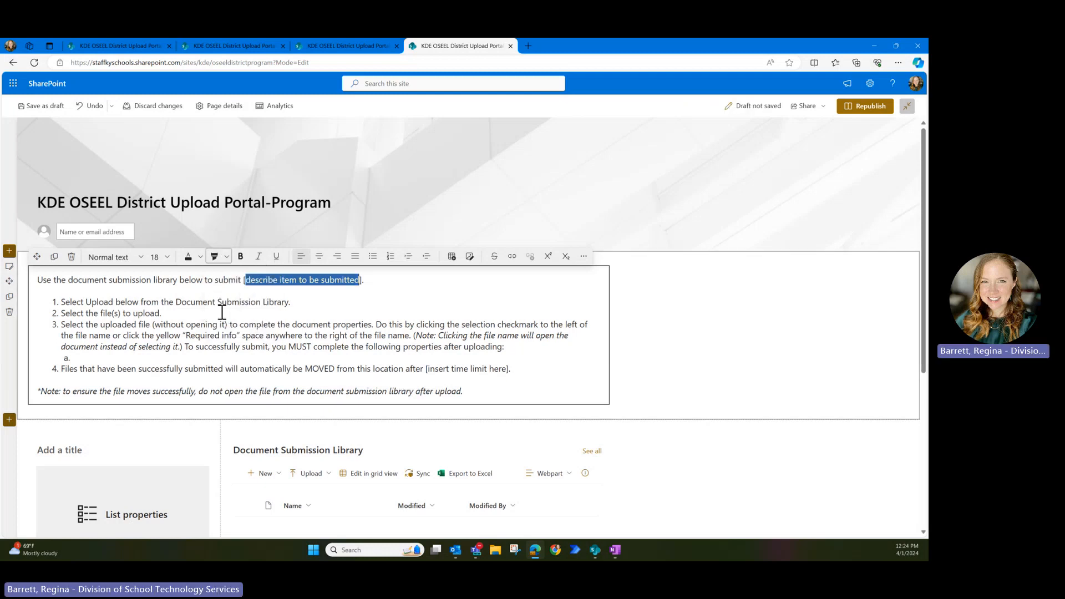
- Fill sub-item a with '[properties to be collected]' and highlight it yellow
click(91, 357)
text([)
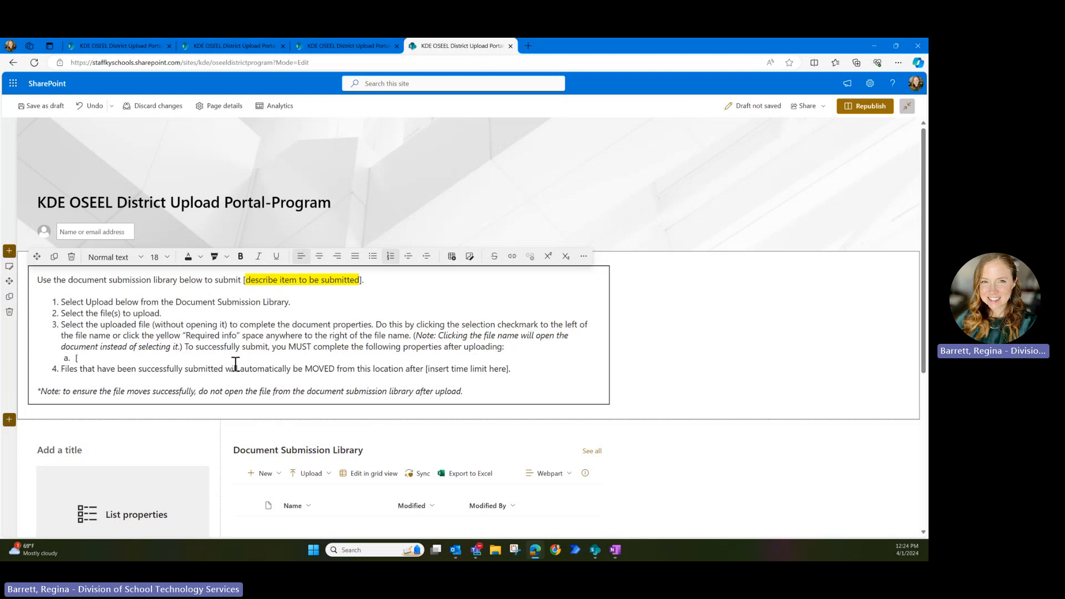
text(pro)
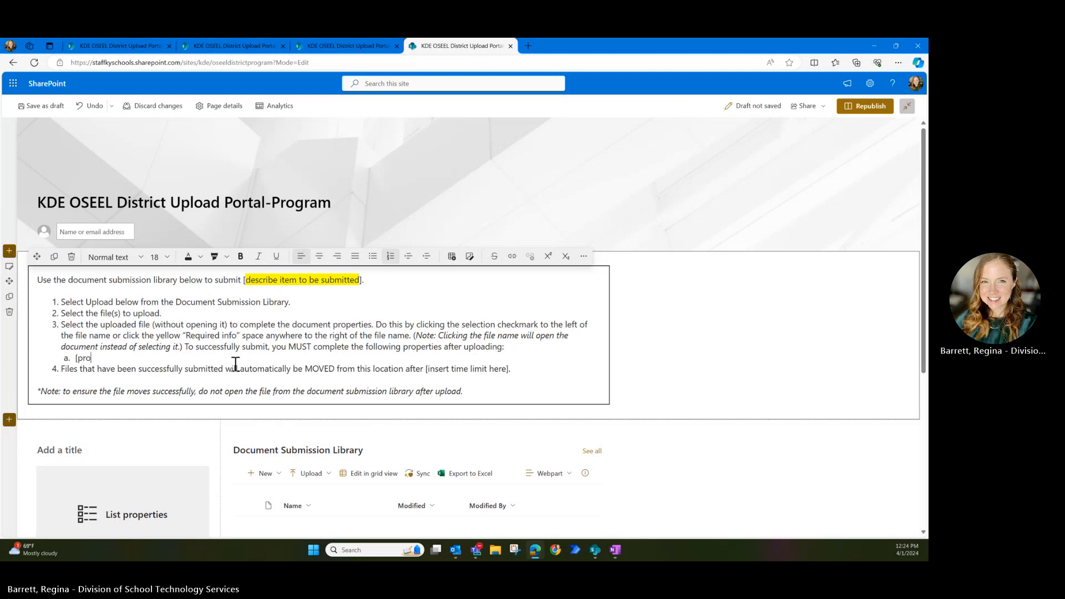
text(perties to be collected)
drag(176, 358, 78, 358)
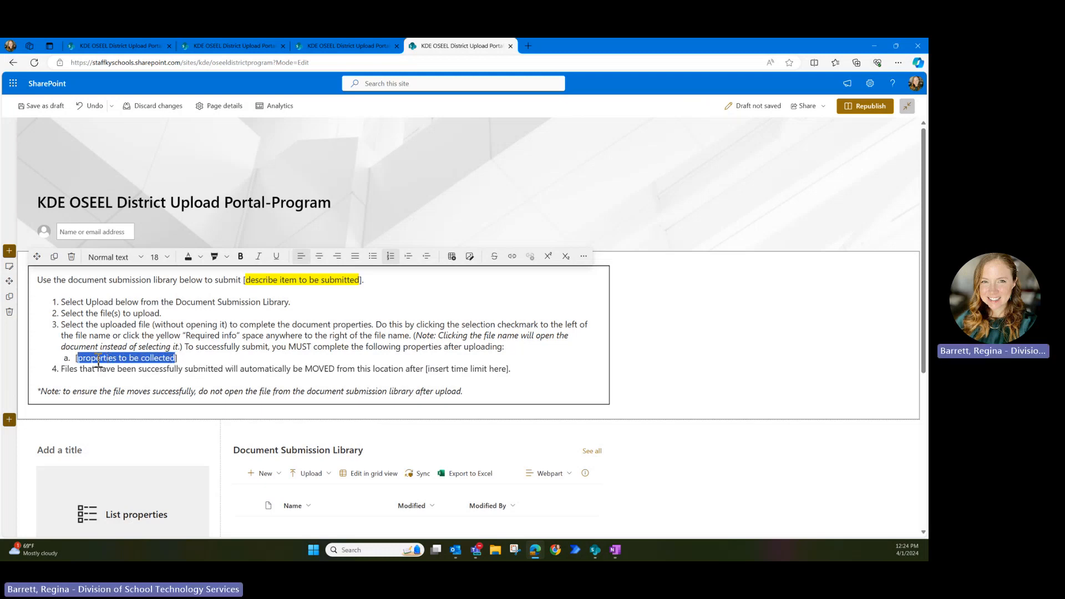
click(214, 257)
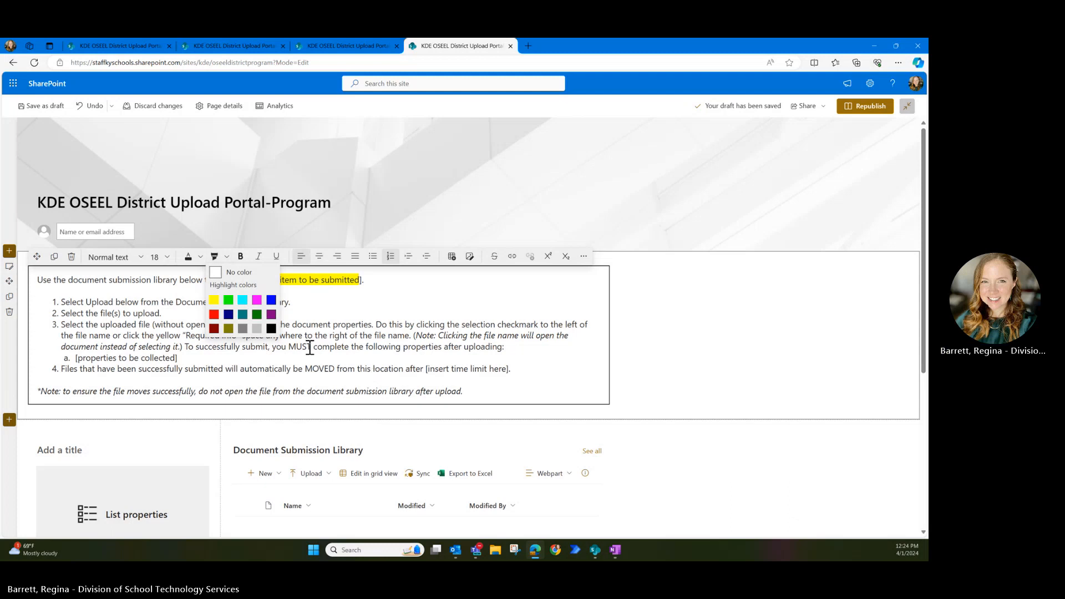
click(215, 300)
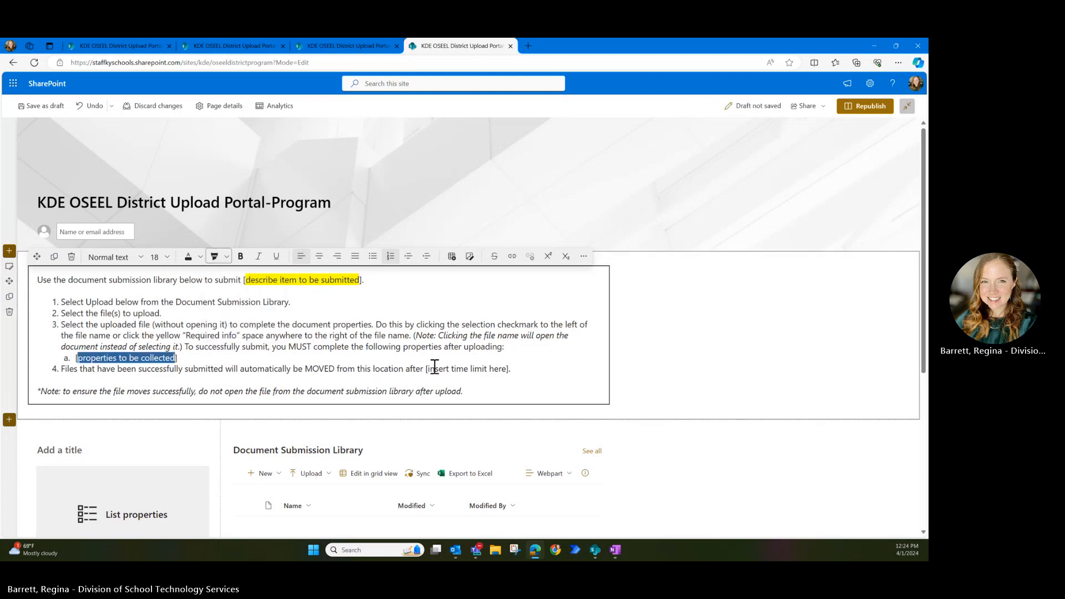
- Highlight the 'insert time limit here' placeholder in instruction 4 yellow
drag(427, 369, 506, 368)
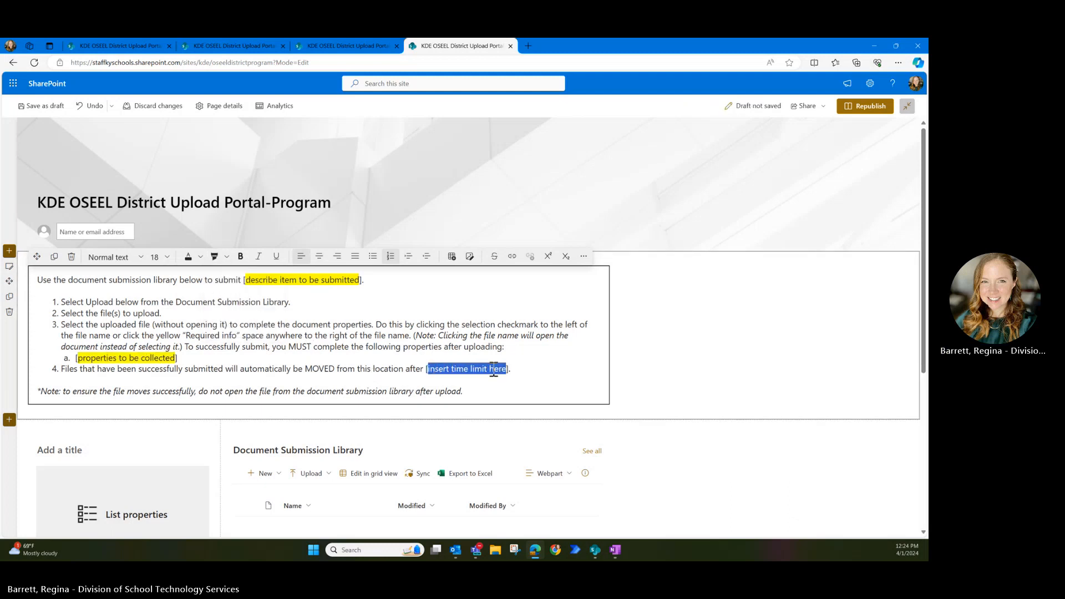
click(214, 257)
click(216, 299)
click(208, 377)
click(499, 387)
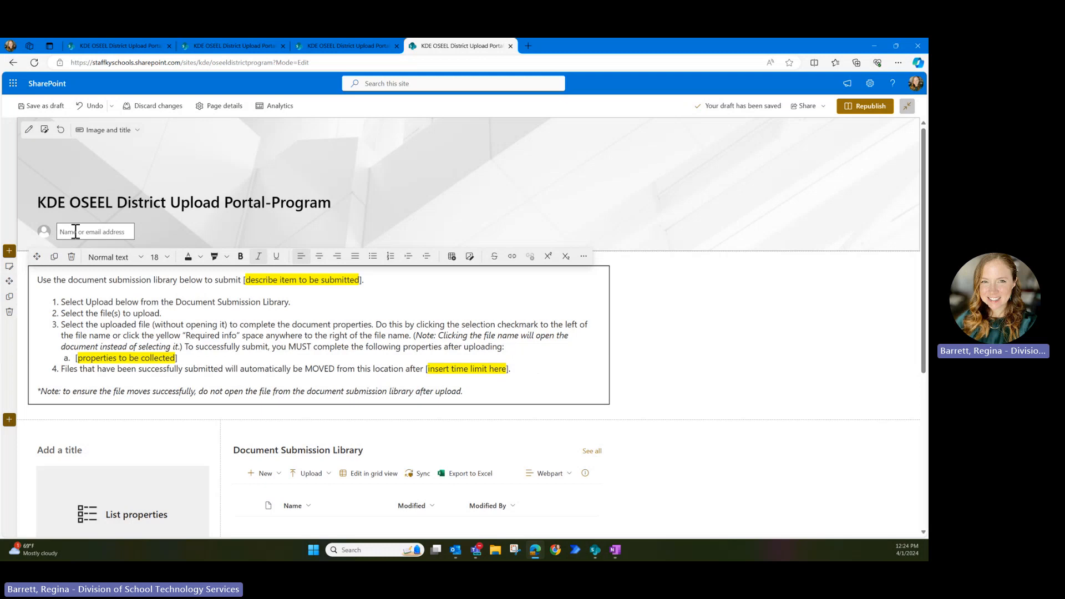
click(119, 232)
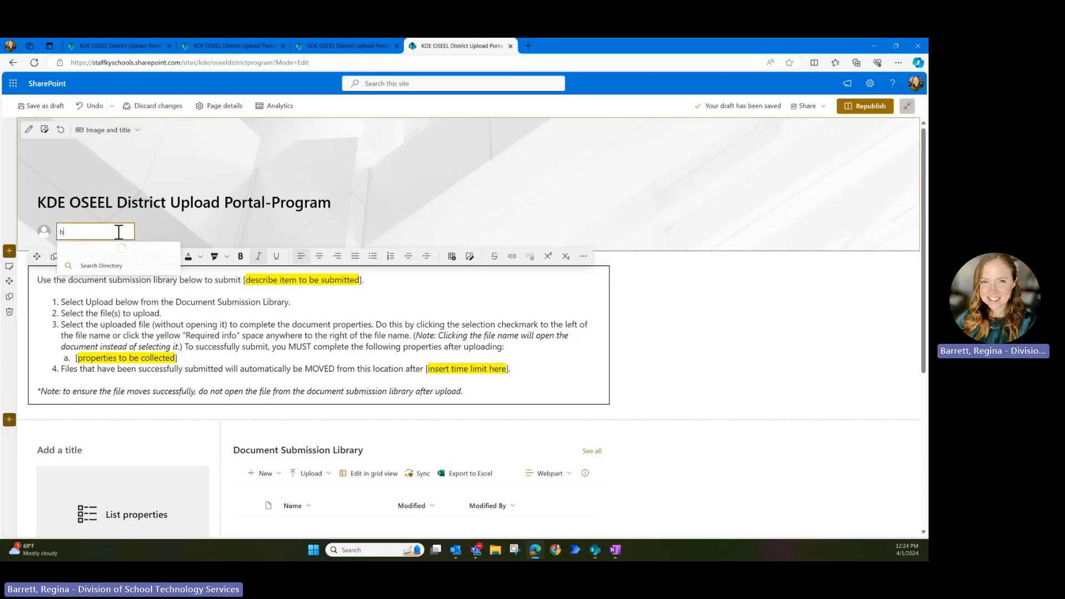
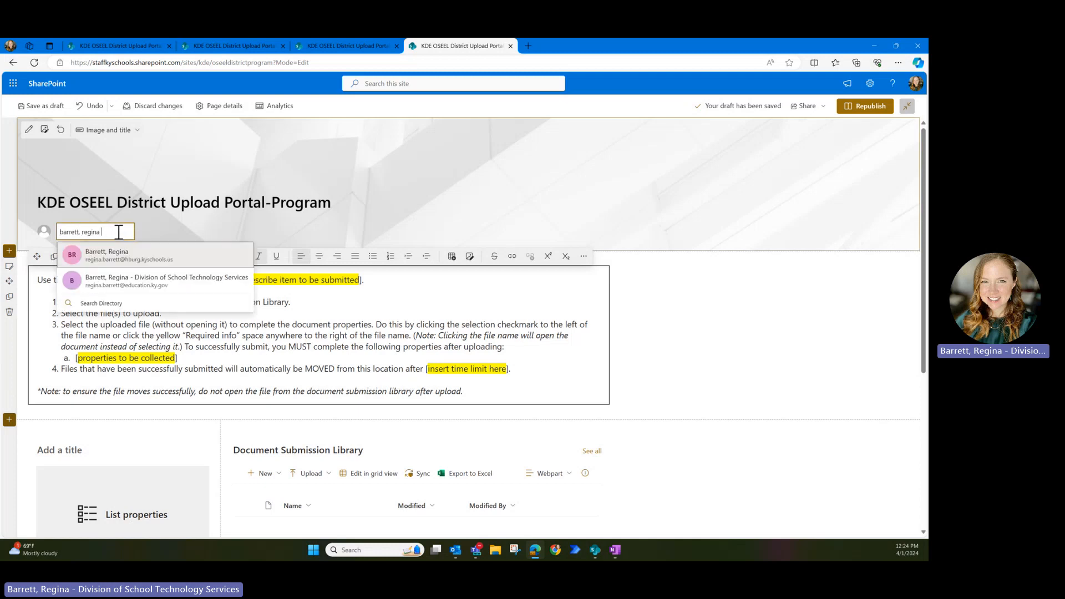
click(144, 281)
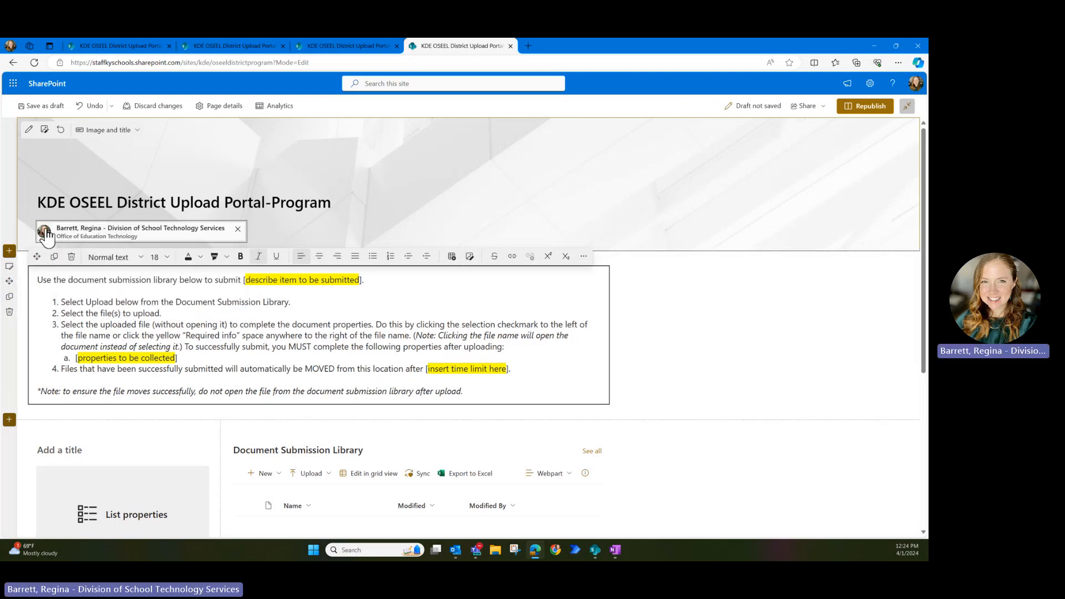
click(237, 228)
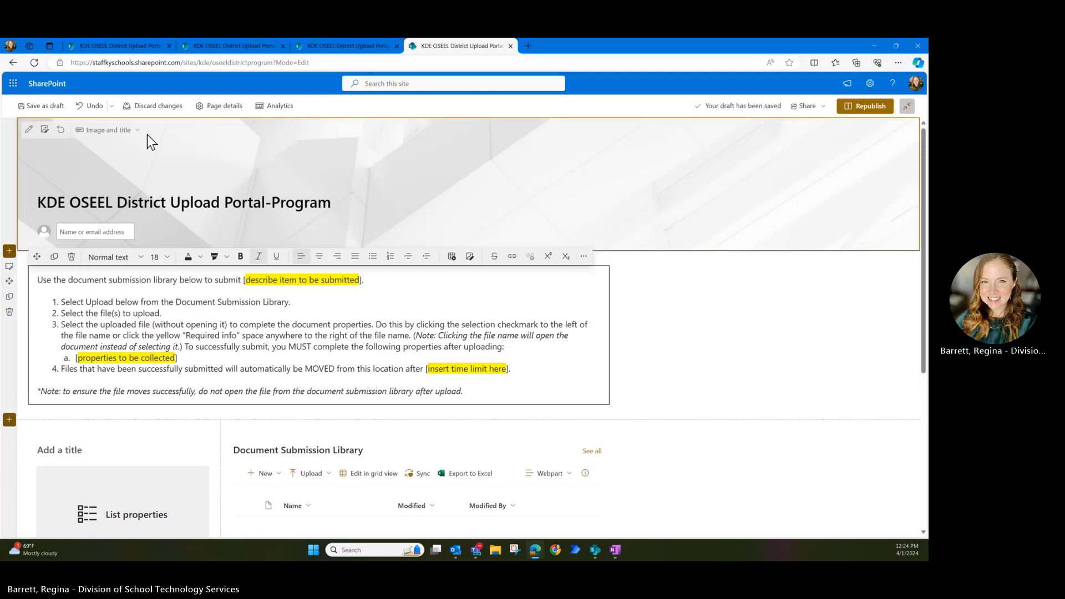
- Set the title-area background to a blue stock image found by searching 'dark blue'
click(44, 129)
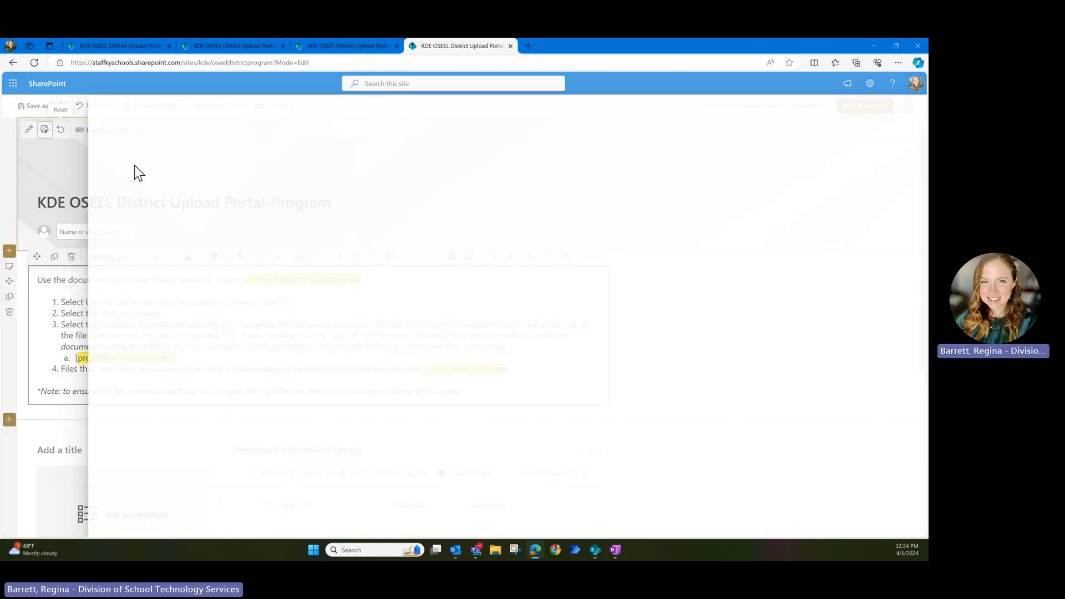
click(135, 176)
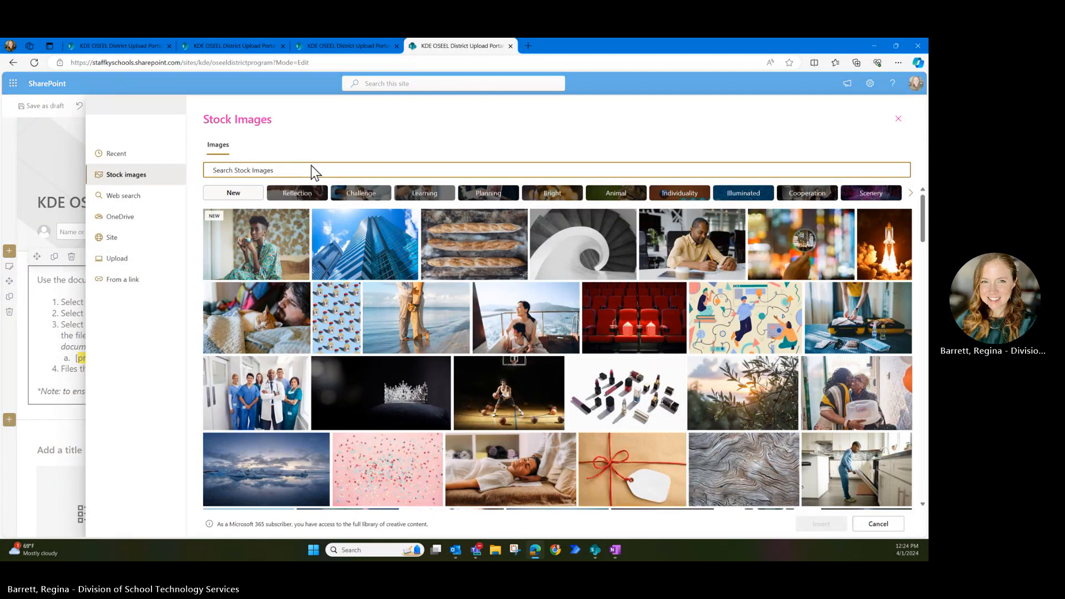
click(311, 166)
text(dark b)
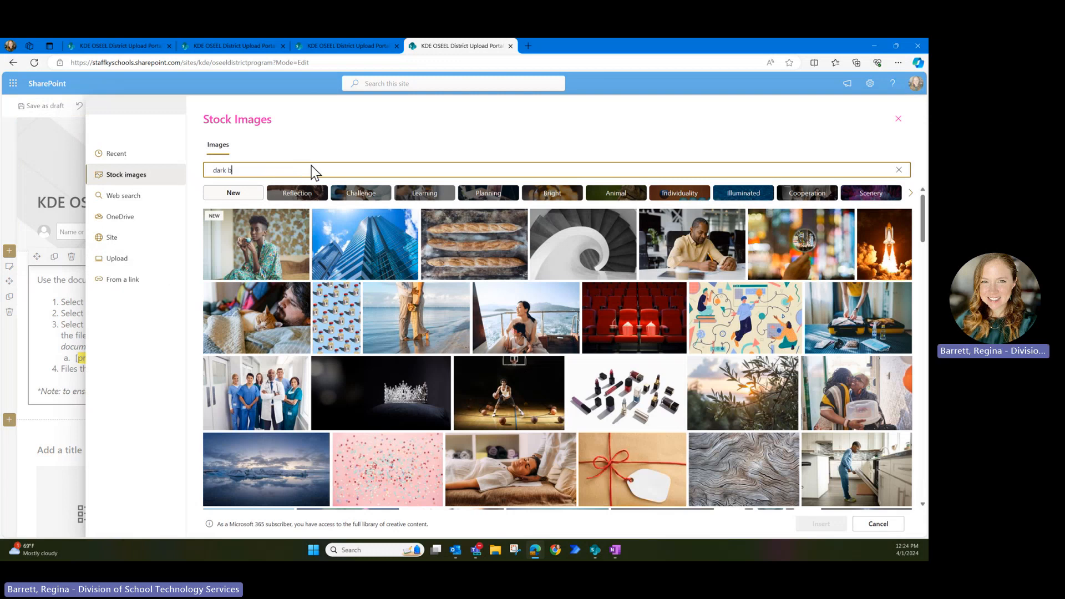
text(lue)
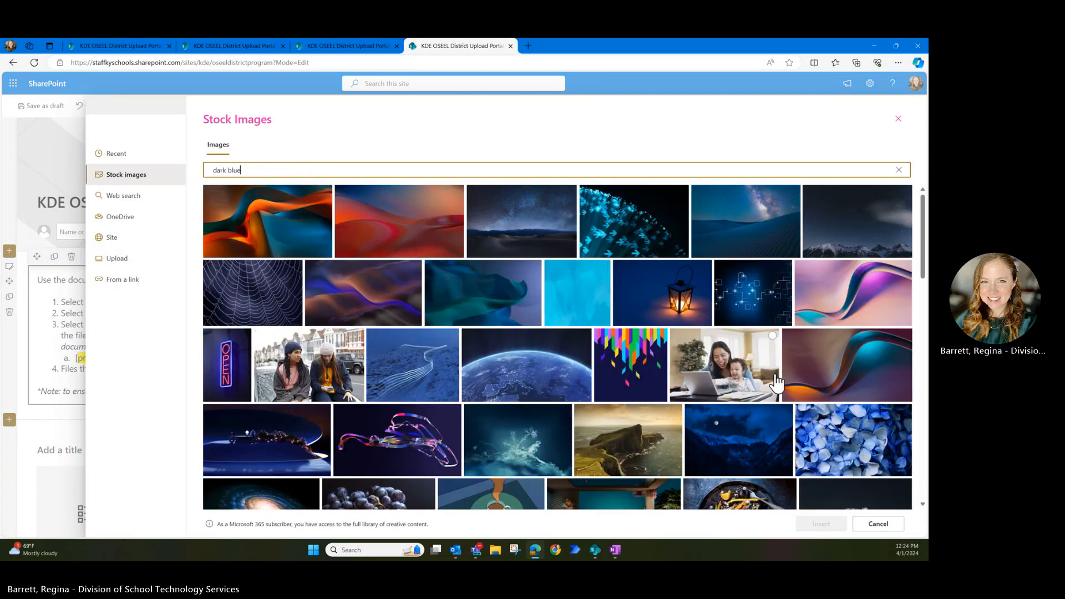
scroll(776, 383, down, 5)
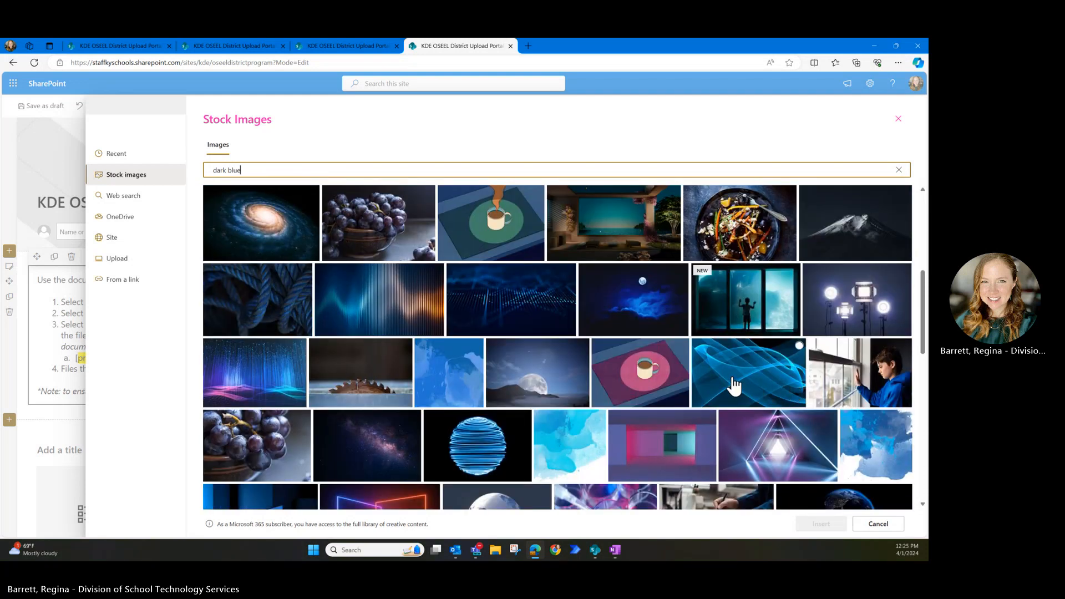
scroll(728, 369, down, 3)
scroll(715, 367, down, 4)
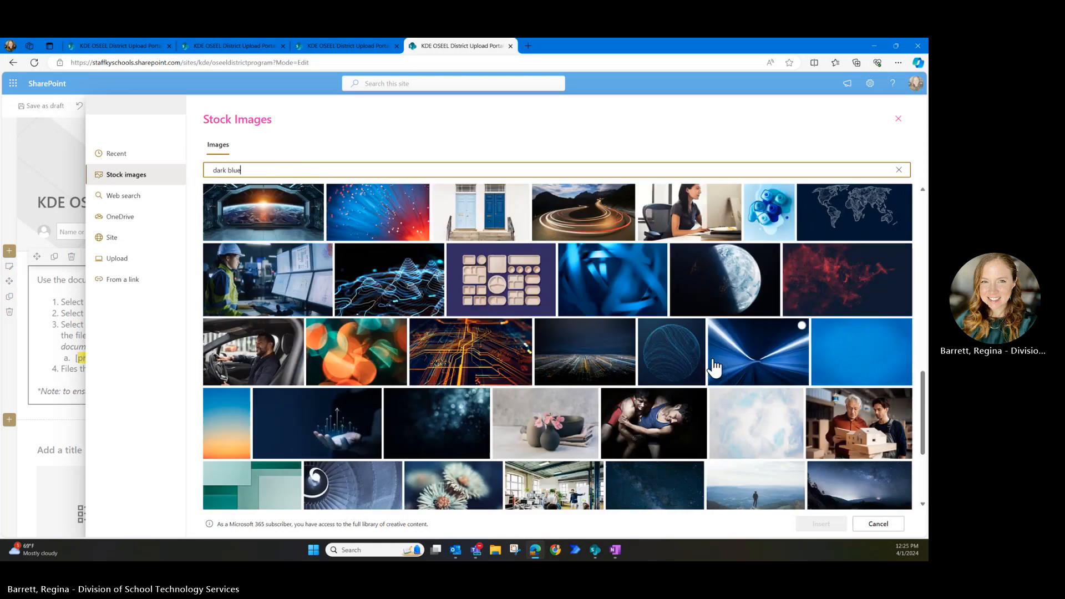
click(838, 369)
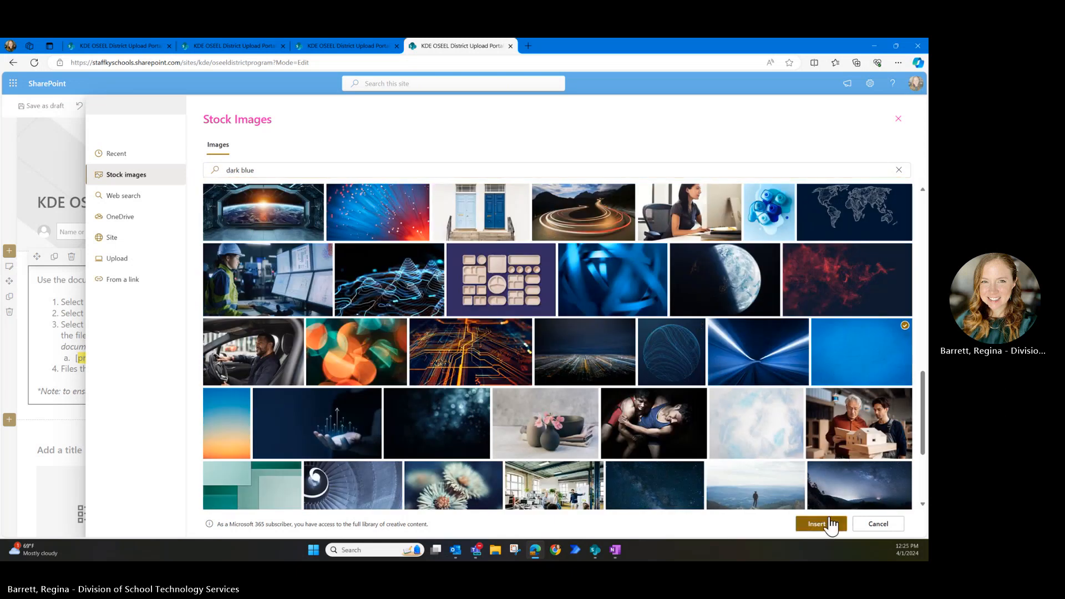
click(820, 524)
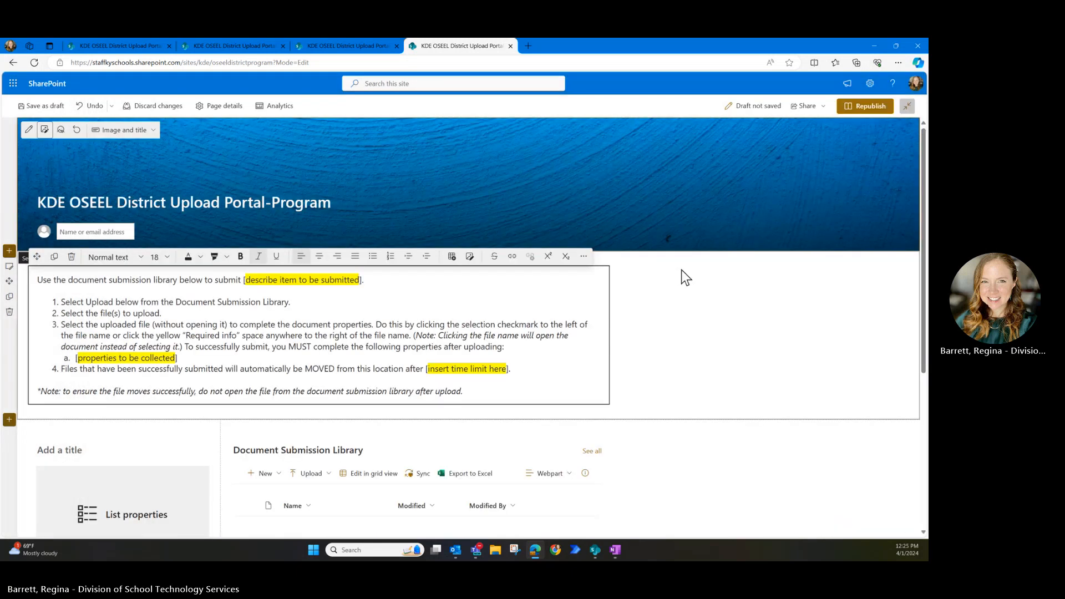
- Title the List properties web part 'Select a Document to the Right to Complete the following properties:'
click(779, 335)
scroll(761, 335, down, 1)
scroll(747, 335, down, 1)
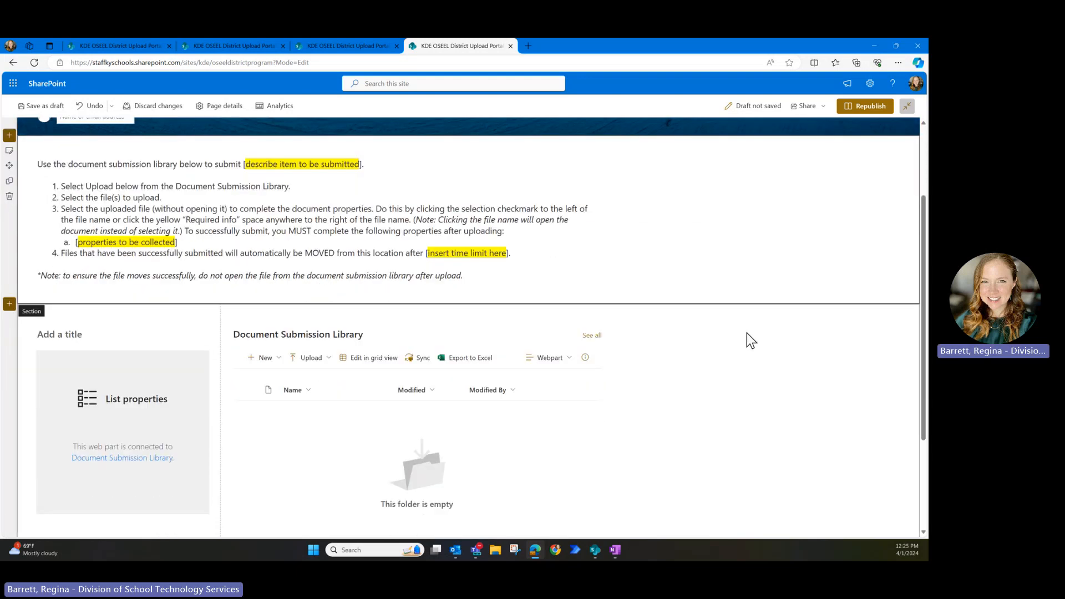
click(49, 325)
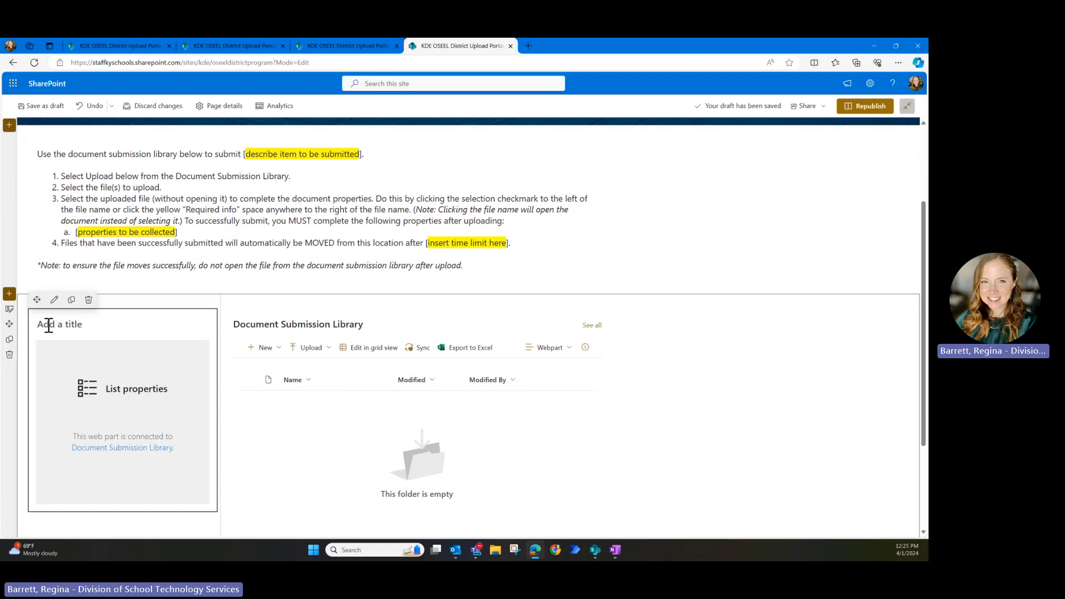
text(Select)
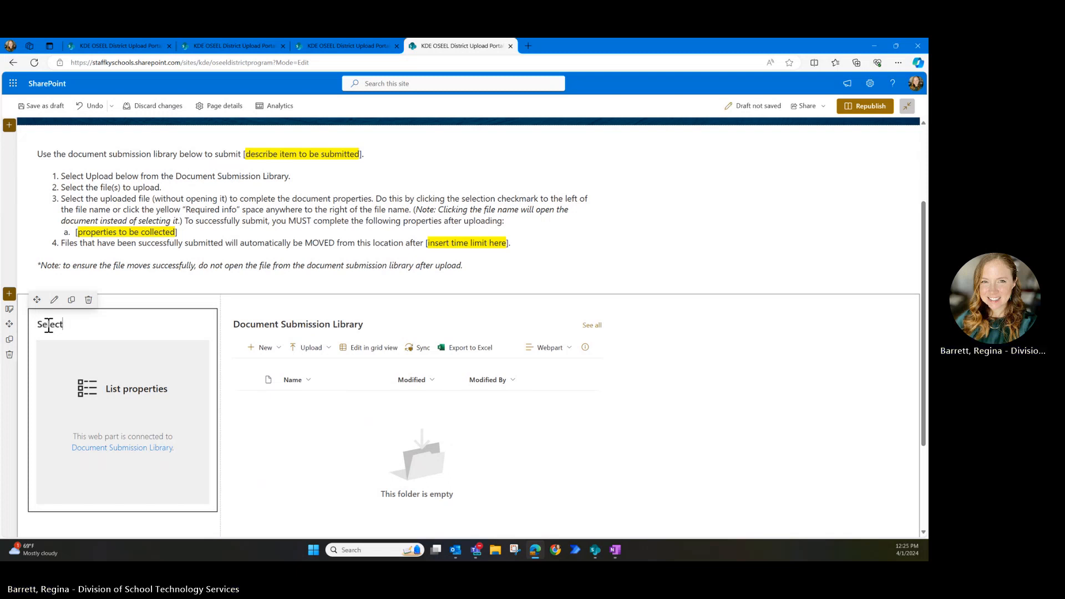
text( a Document to the Right to cO)
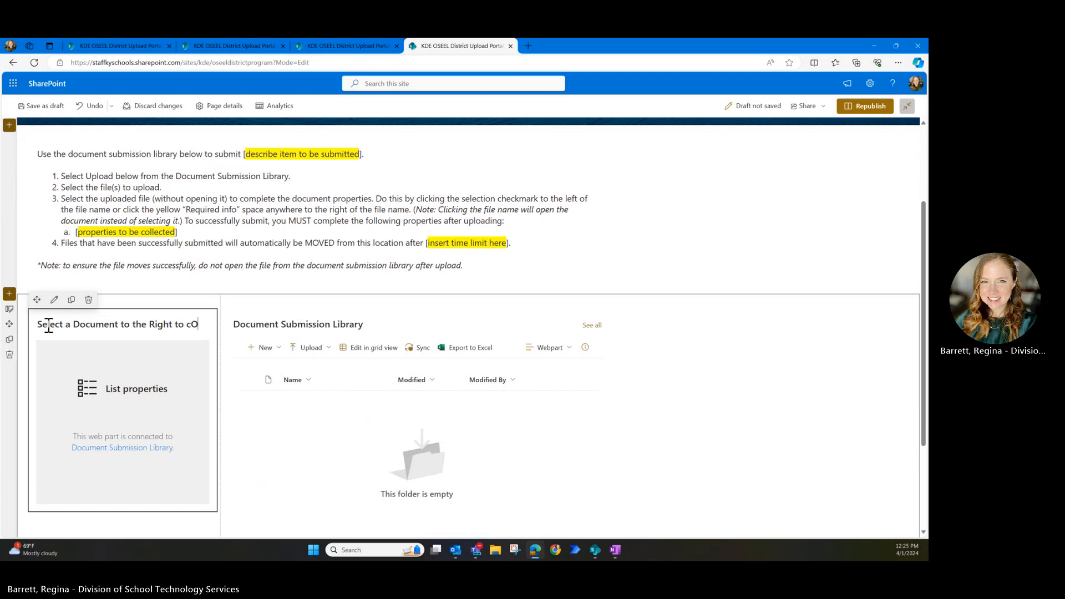
text(mplete the)
key(BackSpace)
key(BackSpace)
key(BackSpace)
key(BackSpace)
key(BackSpace)
key(BackSpace)
key(BackSpace)
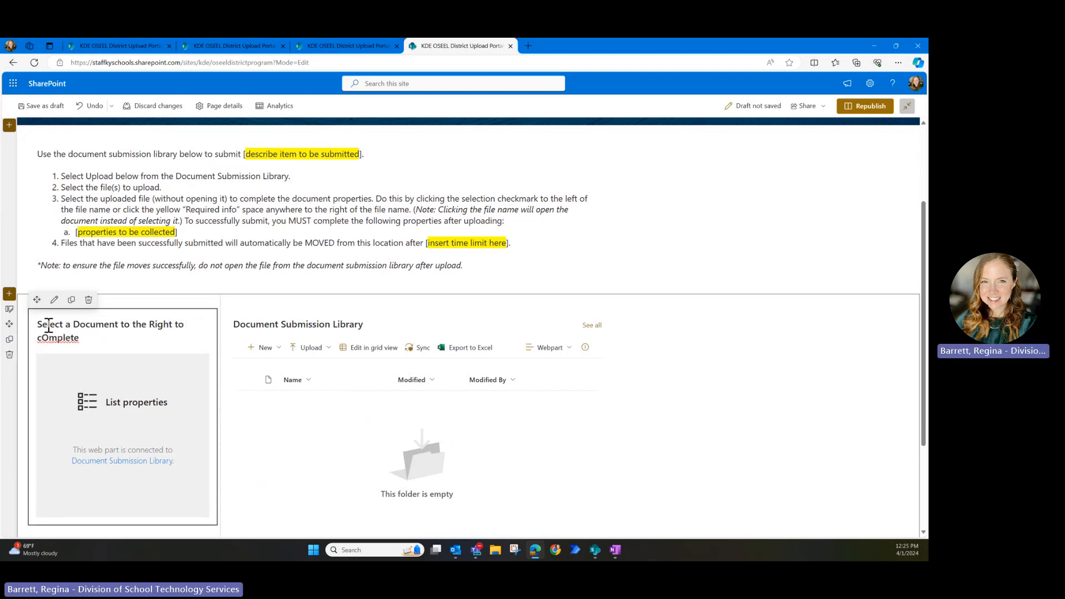
key(BackSpace)
key(BackSpace)
key(BackSpace)
key(BackSpace)
key(BackSpace)
text(C)
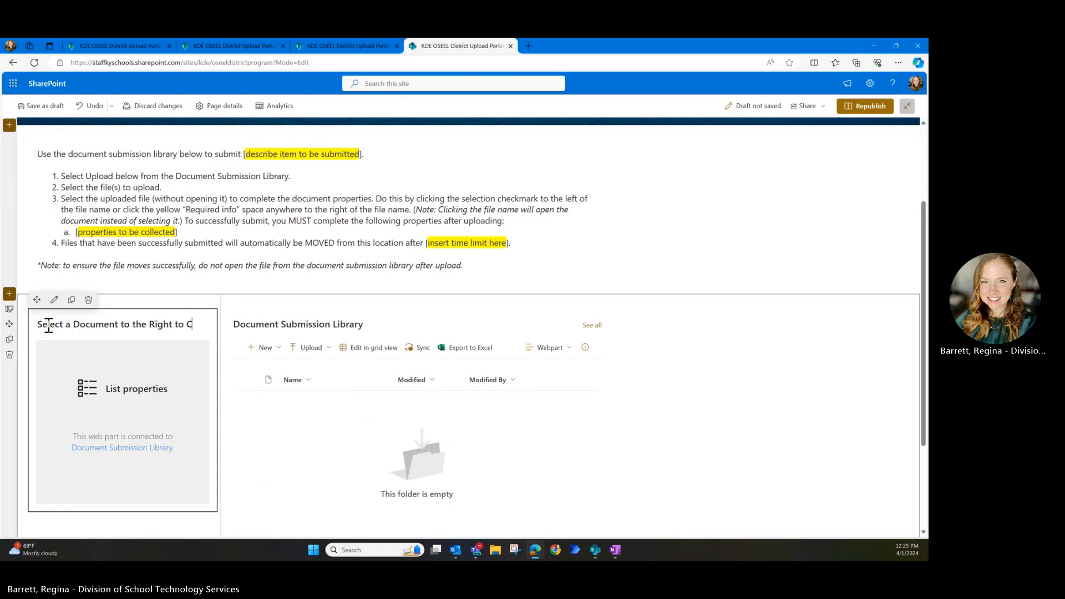
text(omplete the following p)
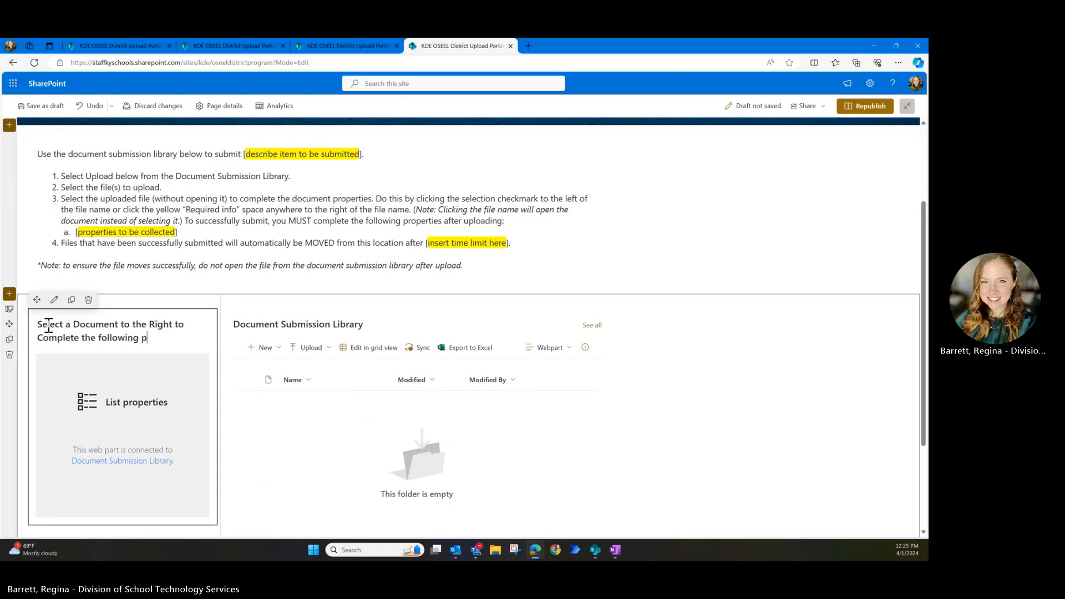
text(roperties:)
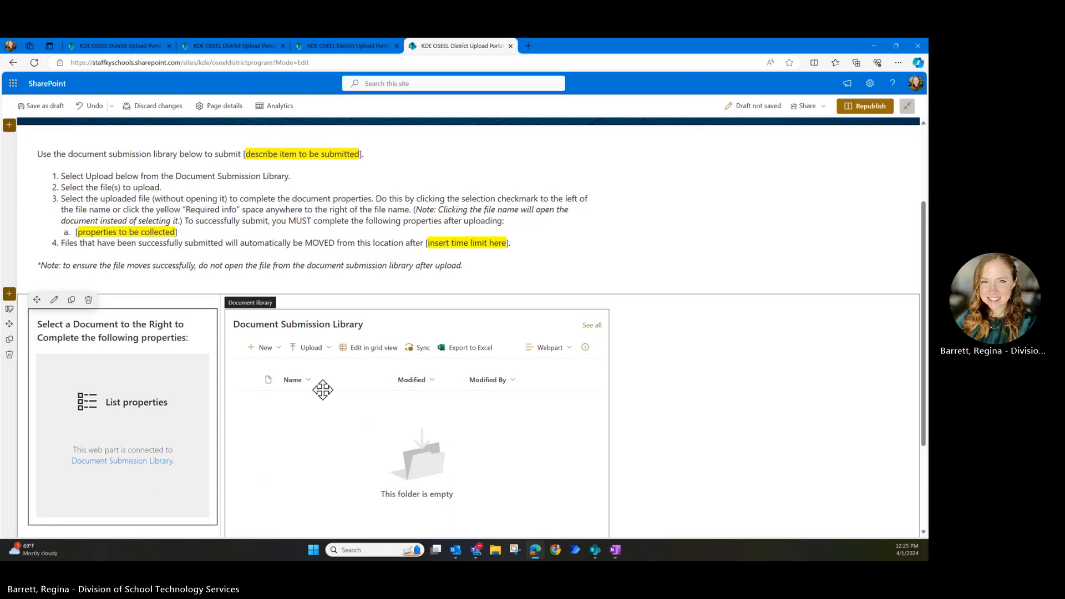
click(783, 330)
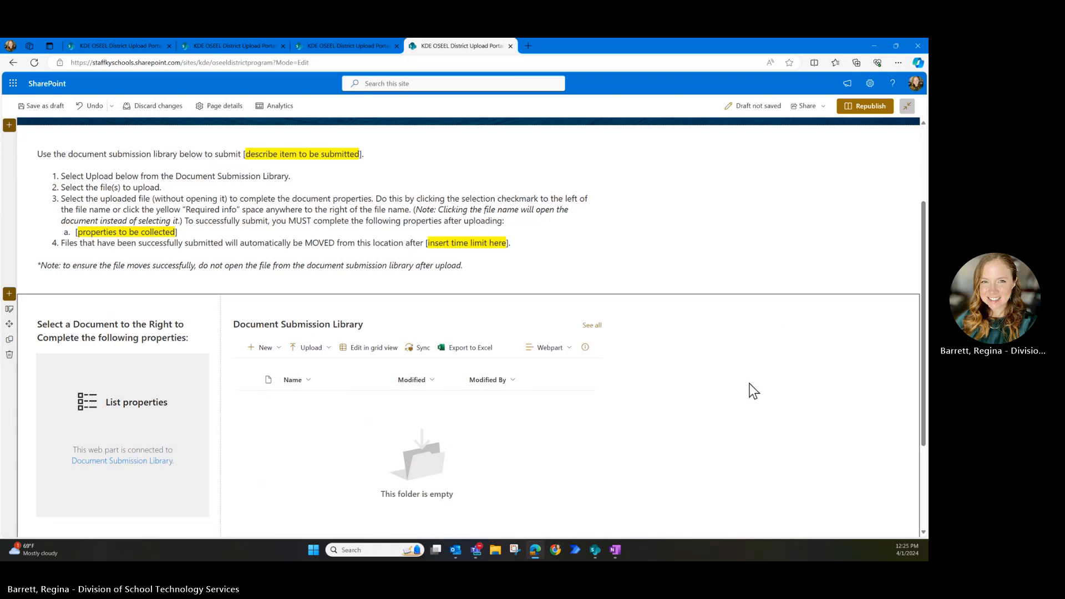
scroll(738, 374, up, 2)
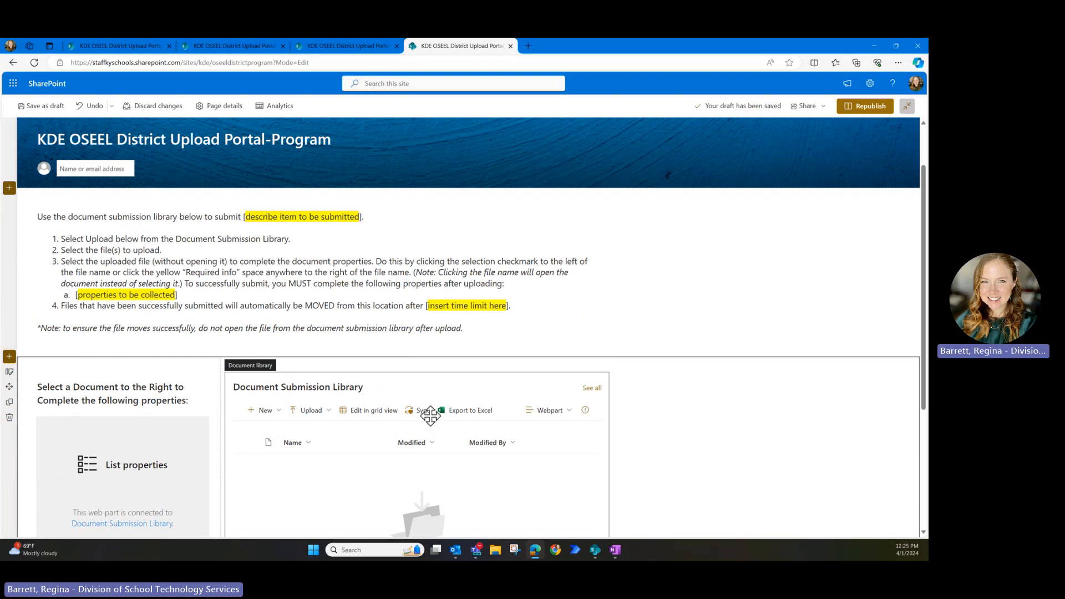
- Republish the upload portal page and review the published version dated 4/1/2024
click(866, 106)
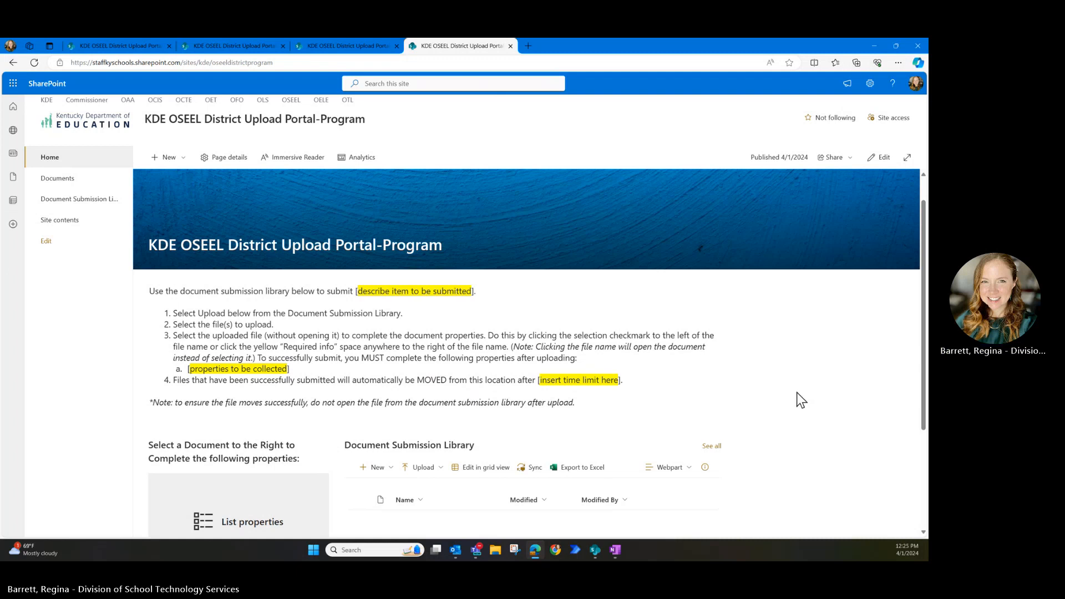
scroll(810, 399, down, 1)
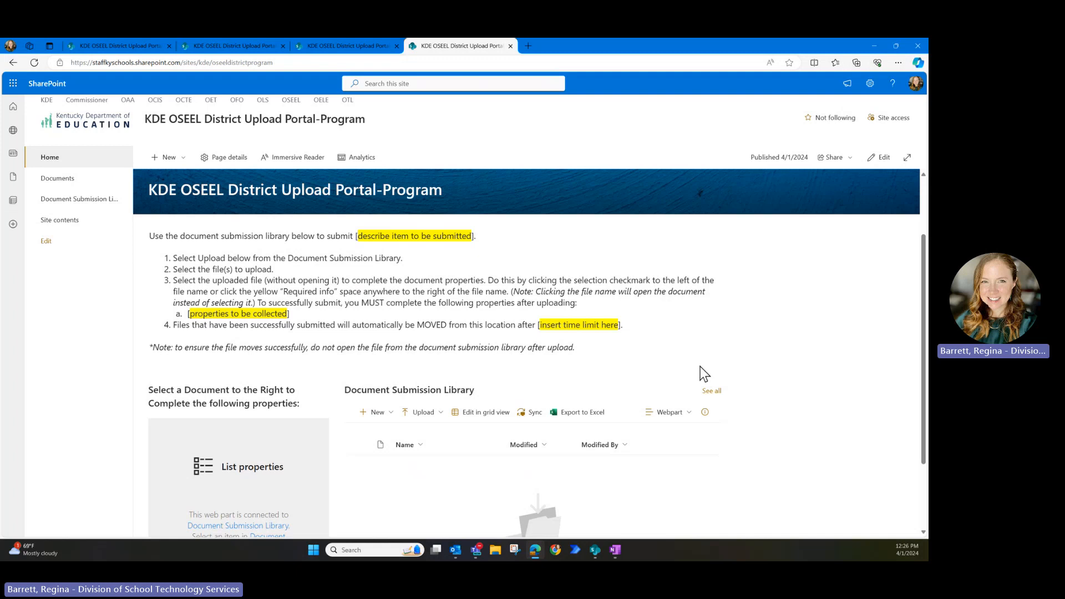
scroll(730, 358, up, 2)
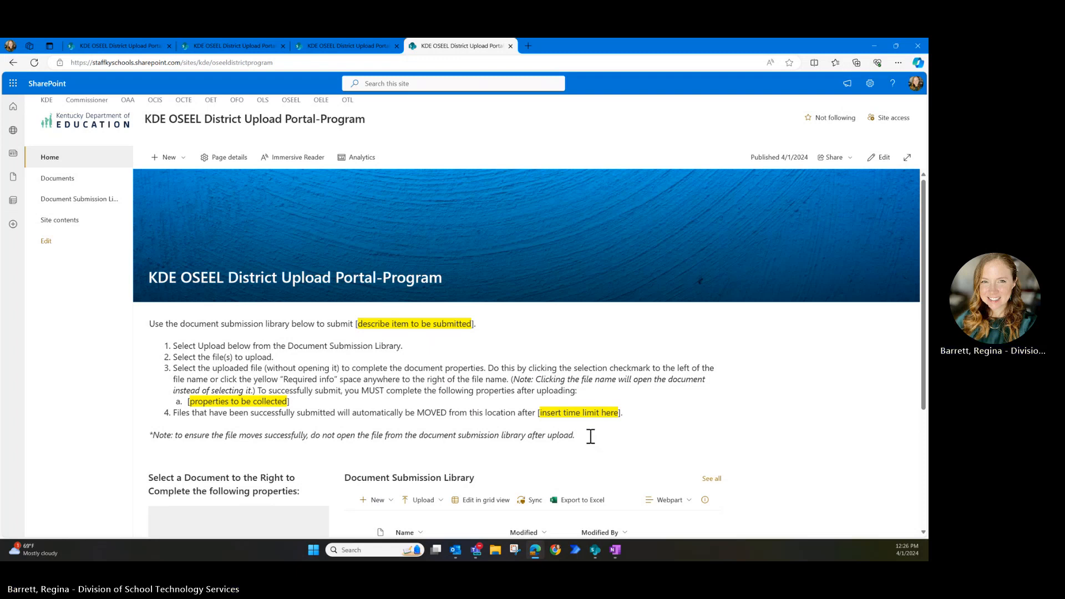
drag(575, 435, 149, 322)
right_click(168, 328)
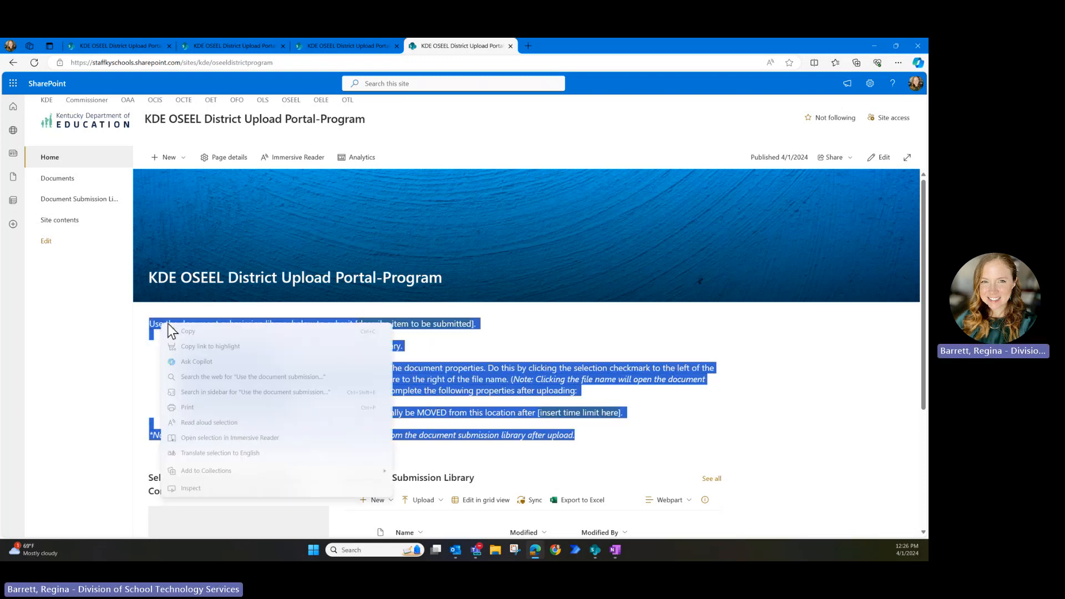
click(199, 334)
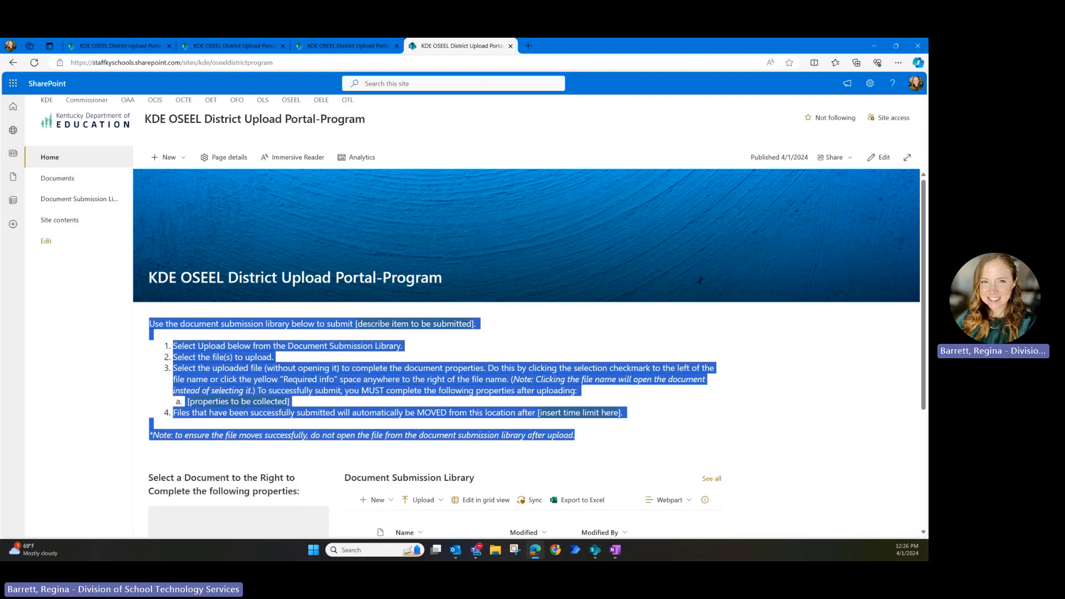
key(alt+Tab)
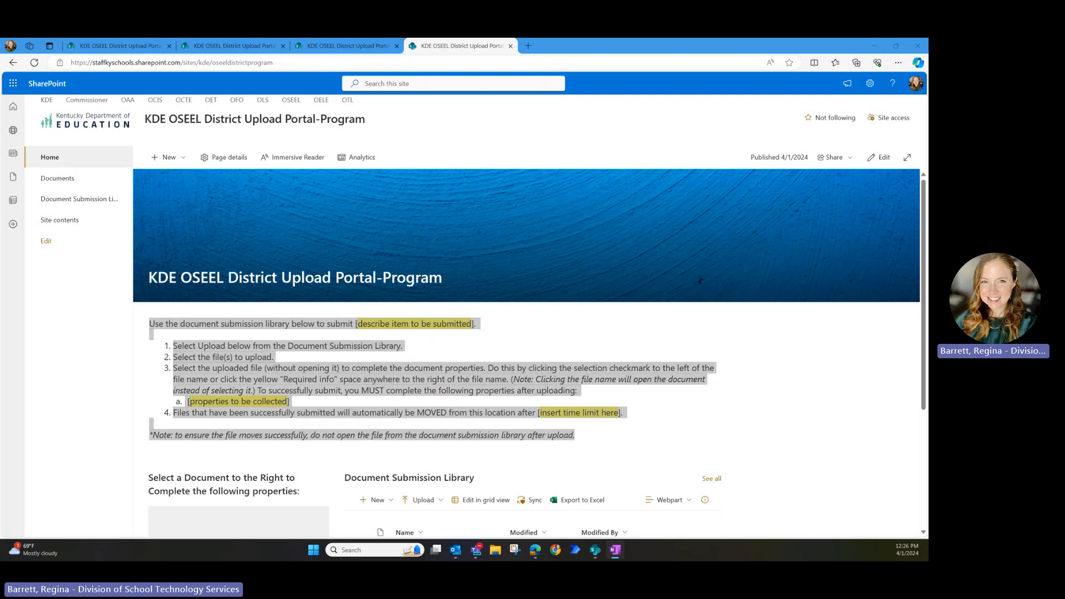
click(436, 389)
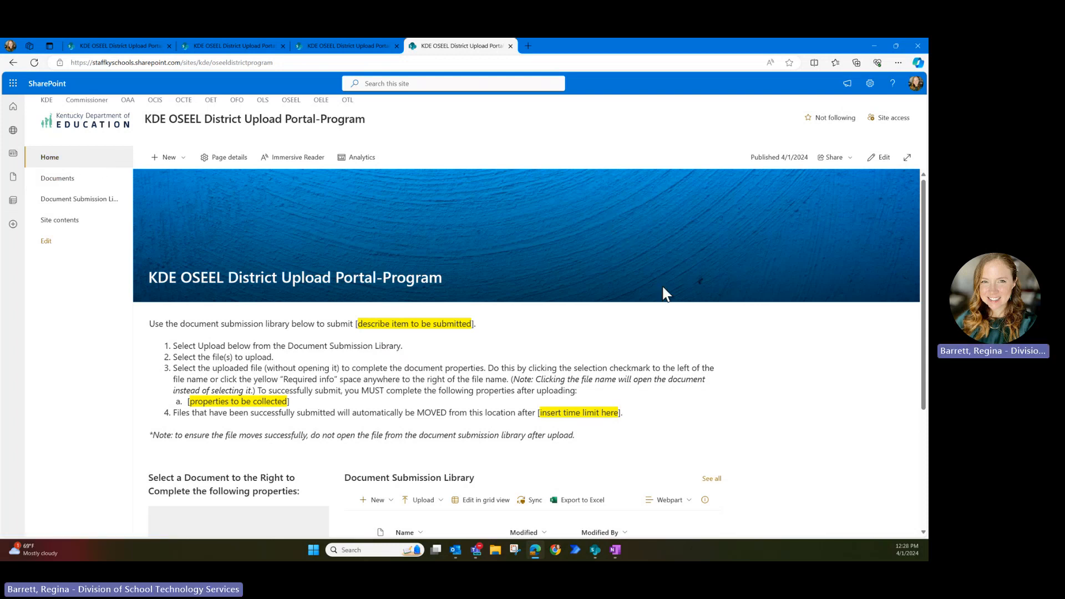
scroll(788, 360, down, 3)
scroll(787, 361, up, 3)
scroll(823, 381, down, 1)
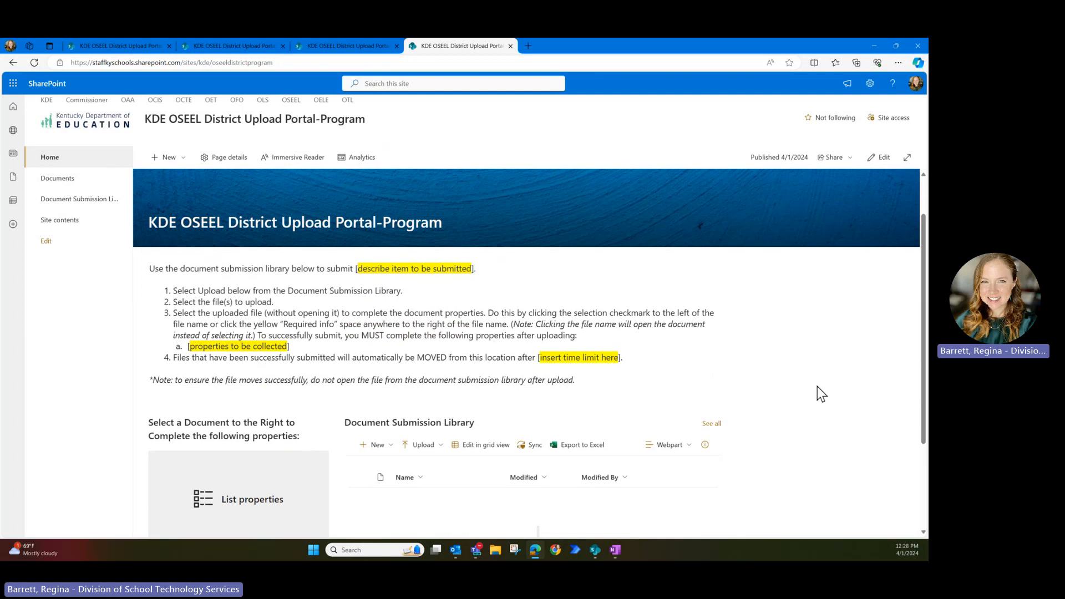
scroll(816, 387, down, 1)
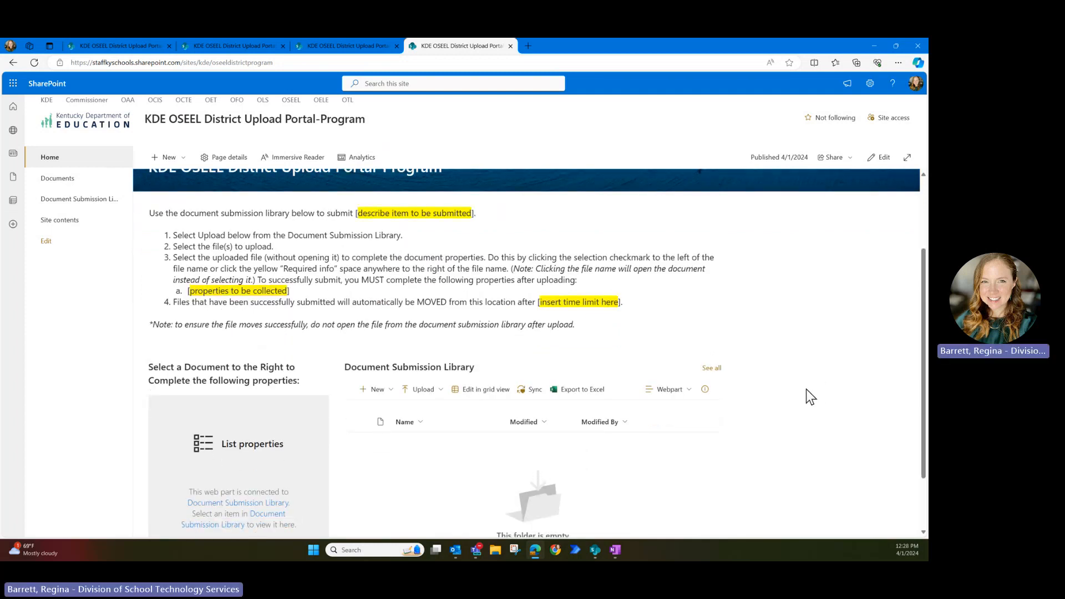
scroll(806, 389, up, 2)
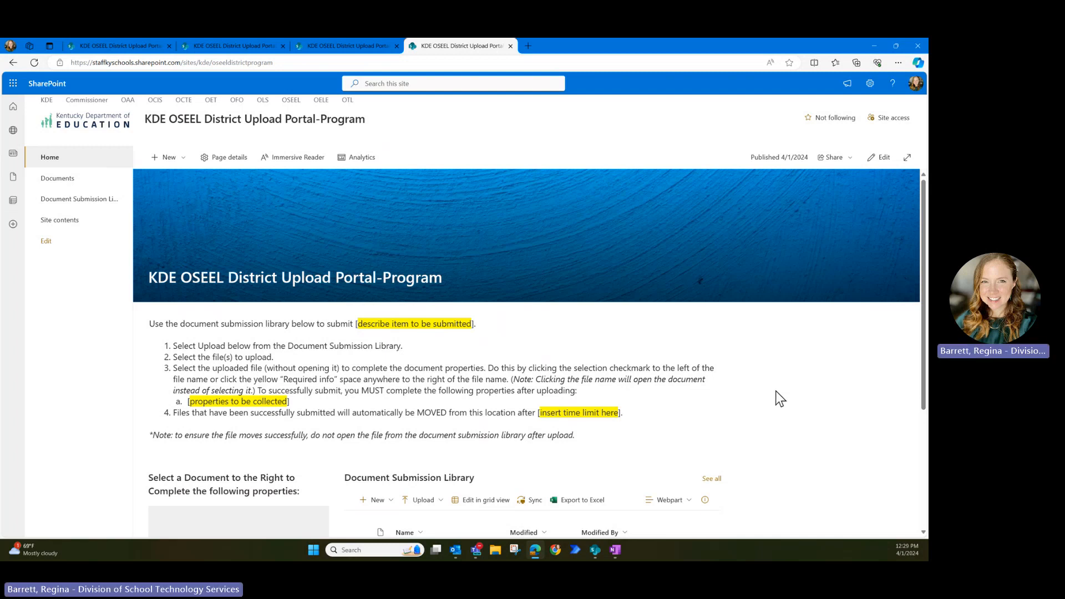
scroll(810, 387, down, 3)
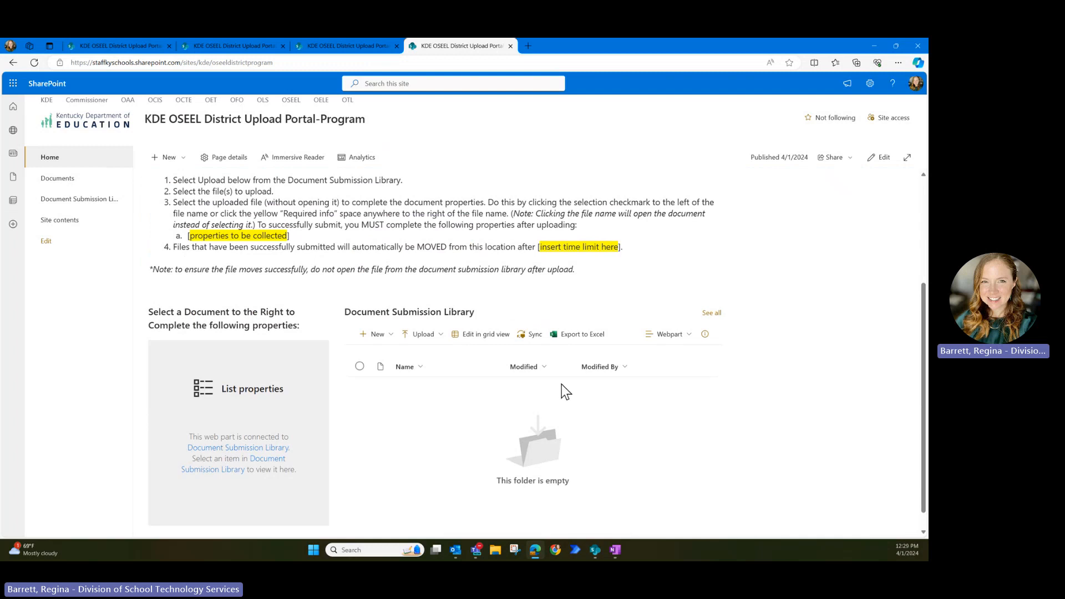
- Reach the classic Site Settings page via the gear menu's Site information and 'View all site settings'
click(869, 84)
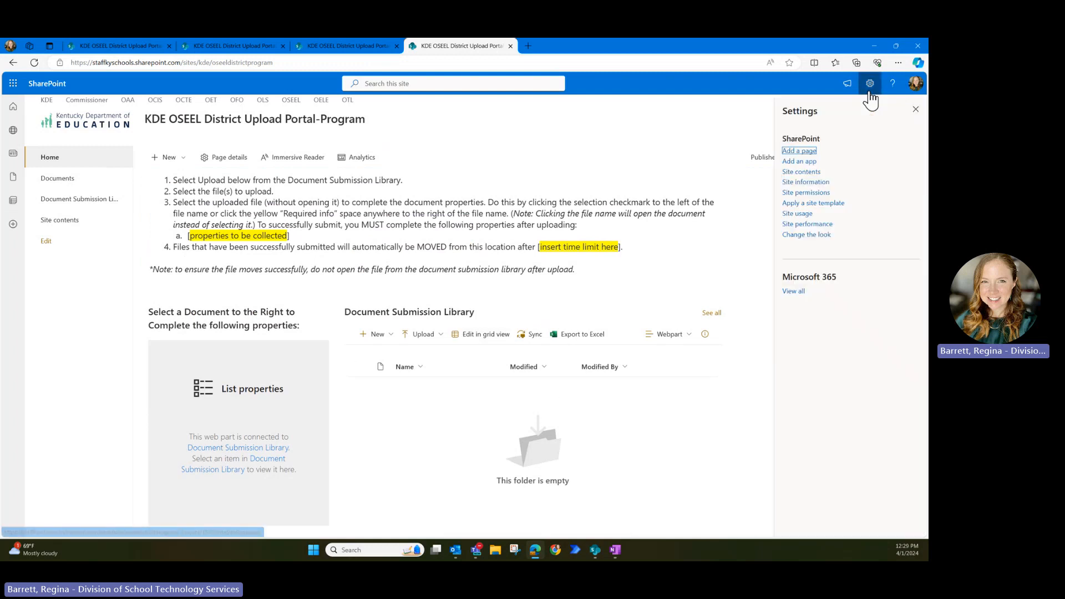
click(819, 182)
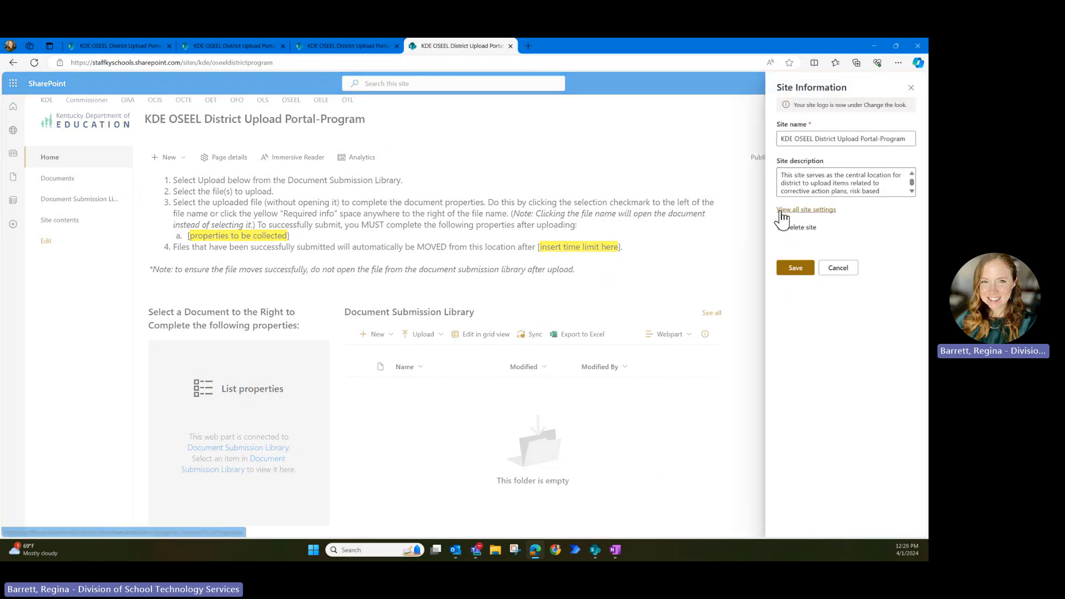
click(818, 211)
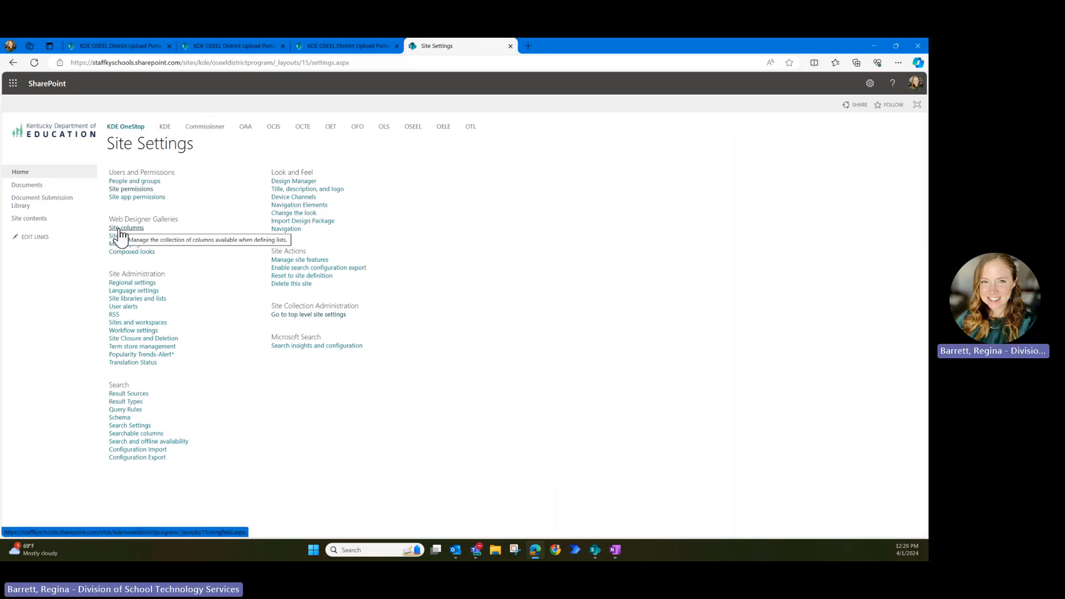
- Go to Site columns under Web Designer Galleries and start a new column with Create
click(120, 229)
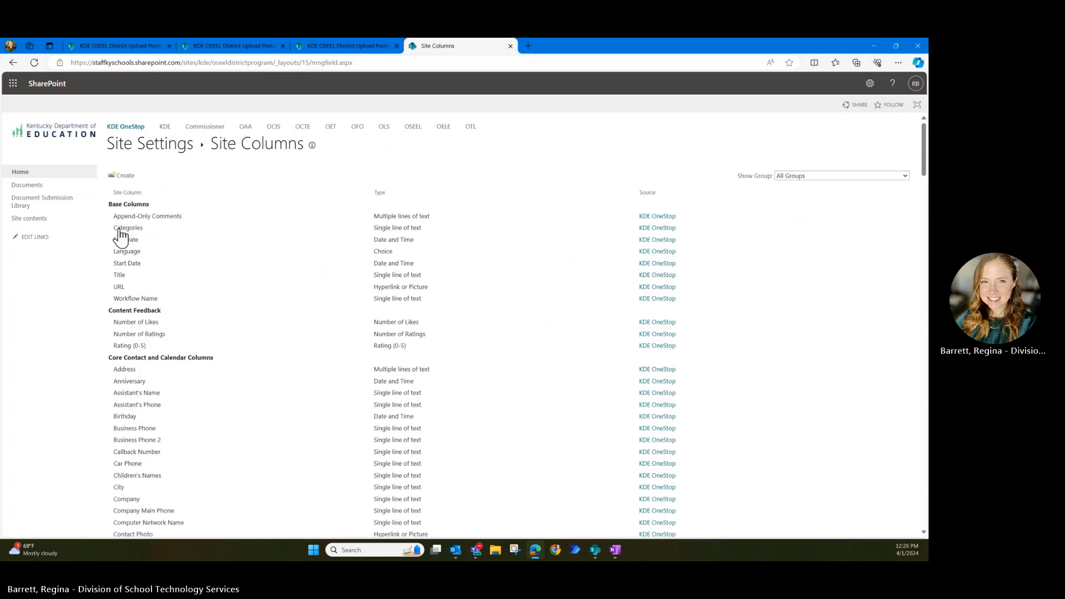
click(130, 176)
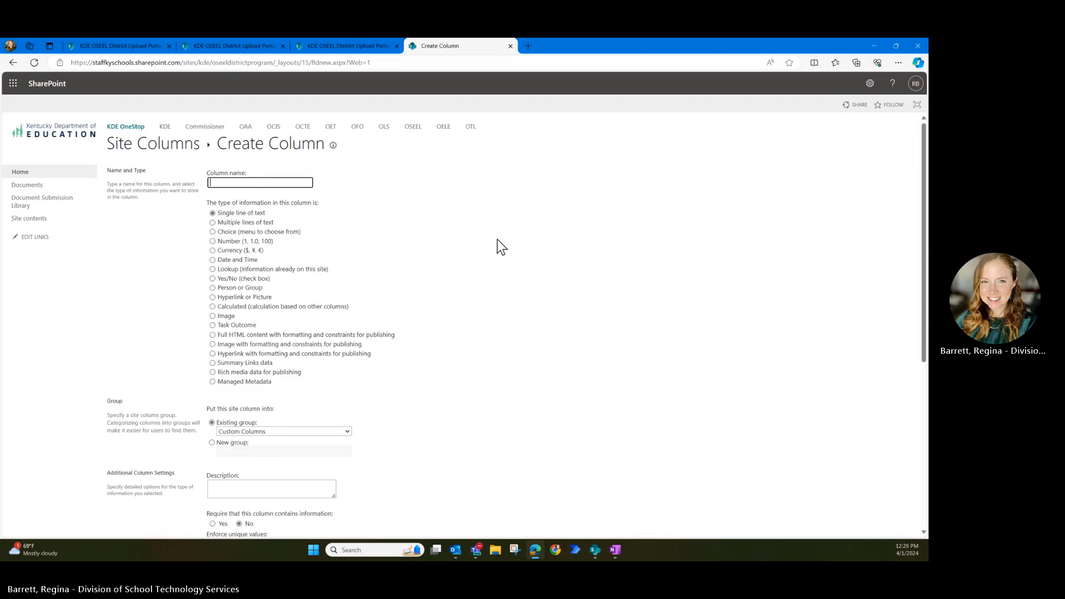
scroll(389, 378, down, 3)
scroll(338, 286, up, 3)
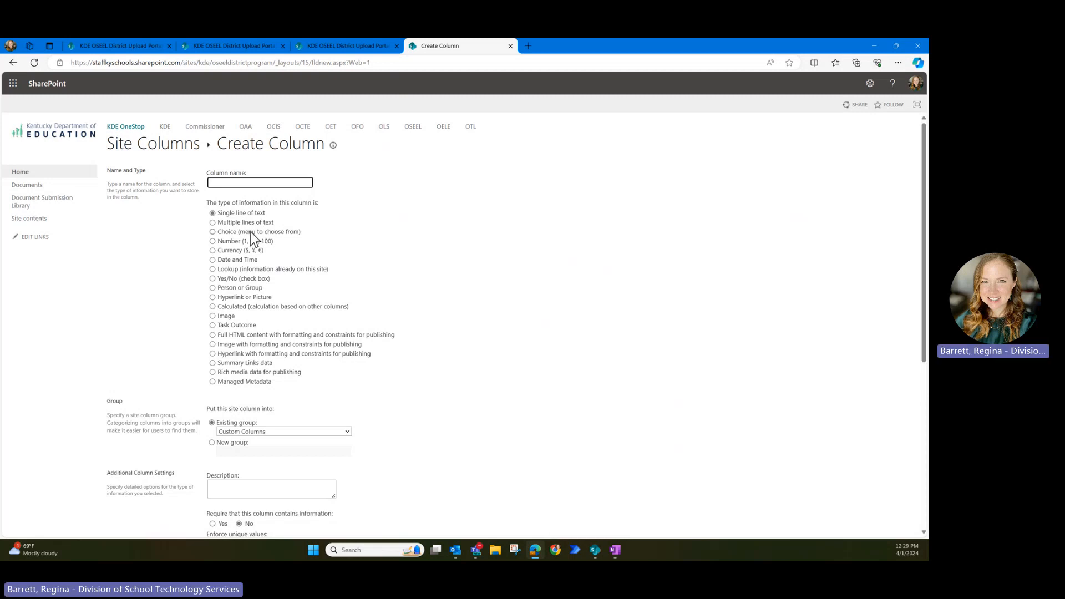
click(338, 430)
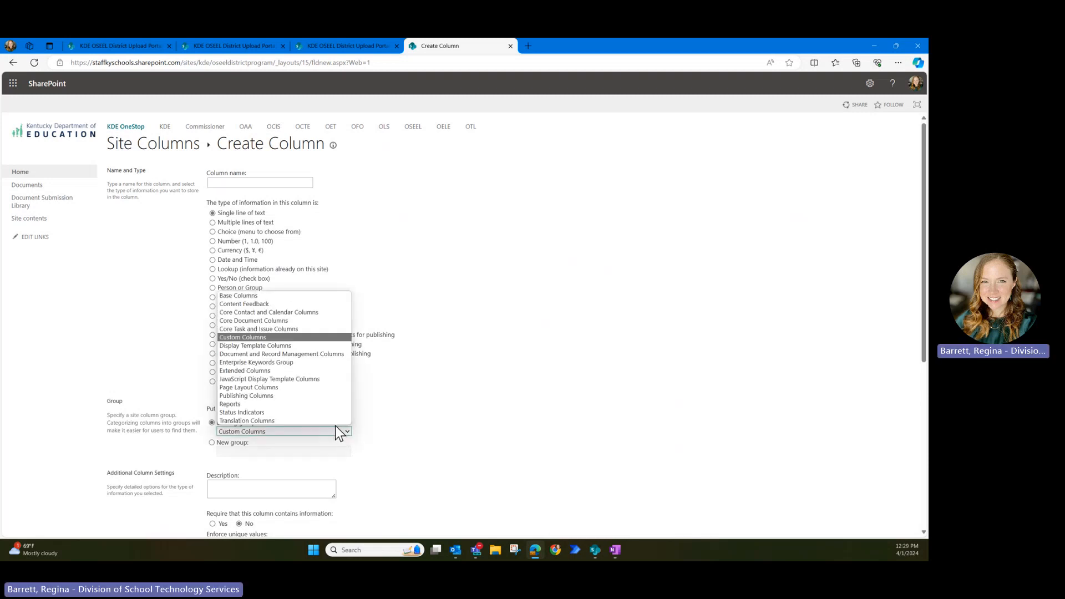
click(458, 431)
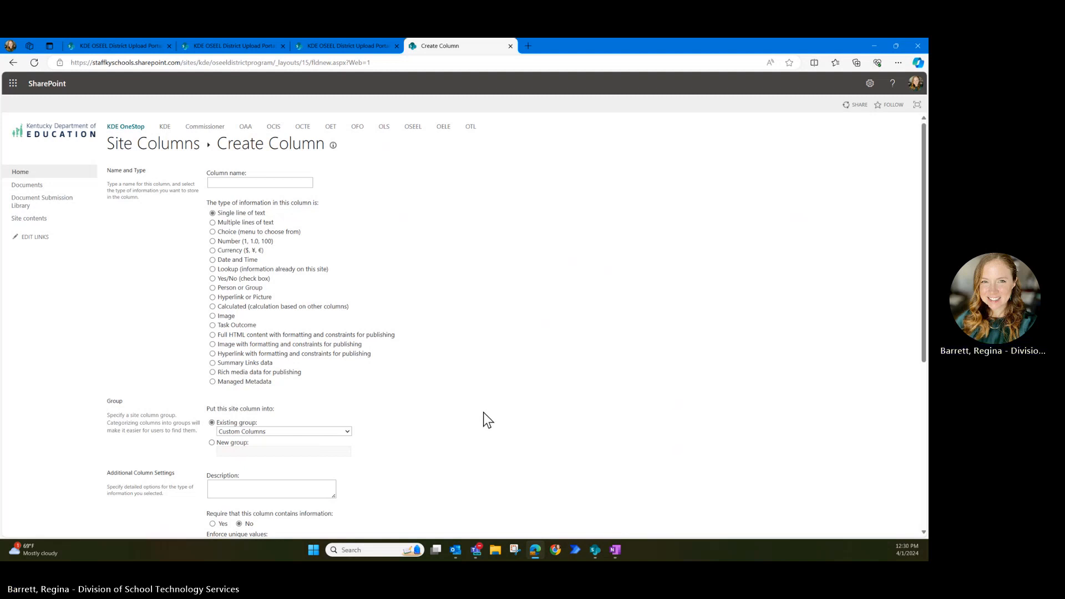
scroll(477, 417, down, 2)
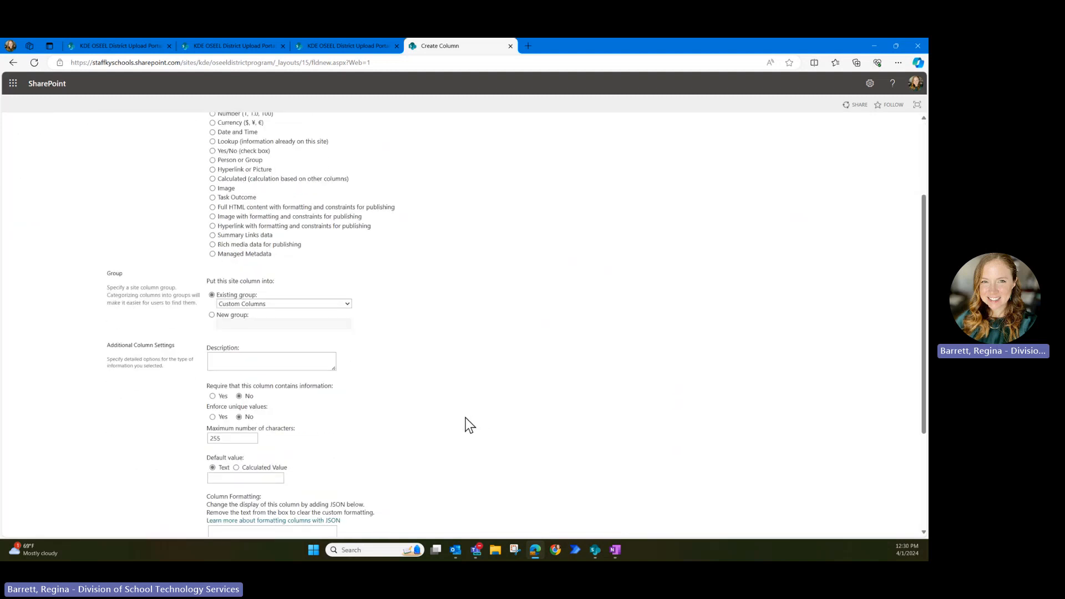
scroll(463, 421, down, 2)
scroll(461, 421, up, 5)
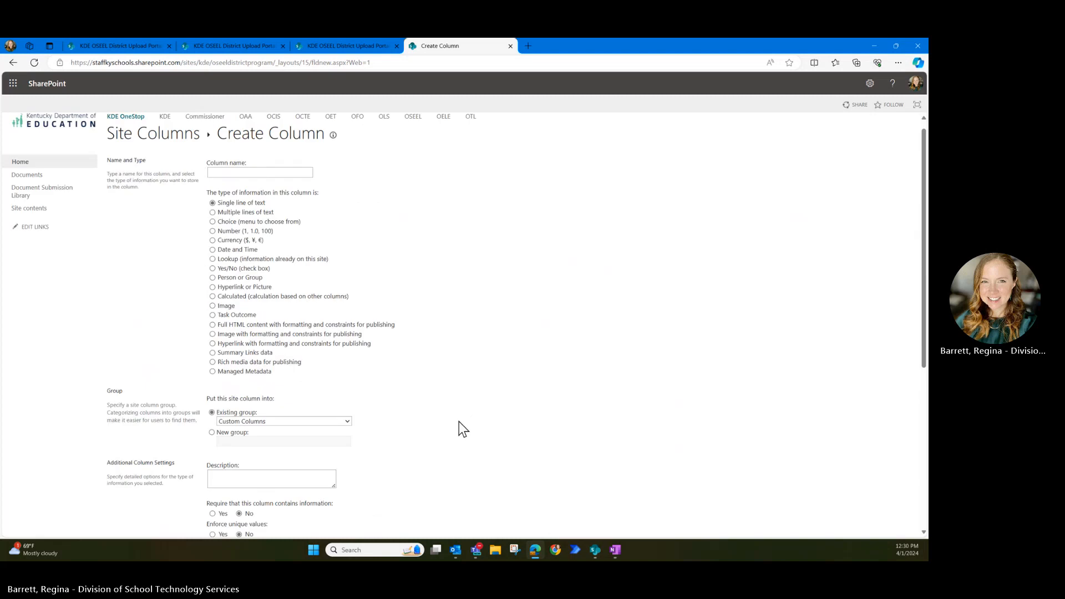